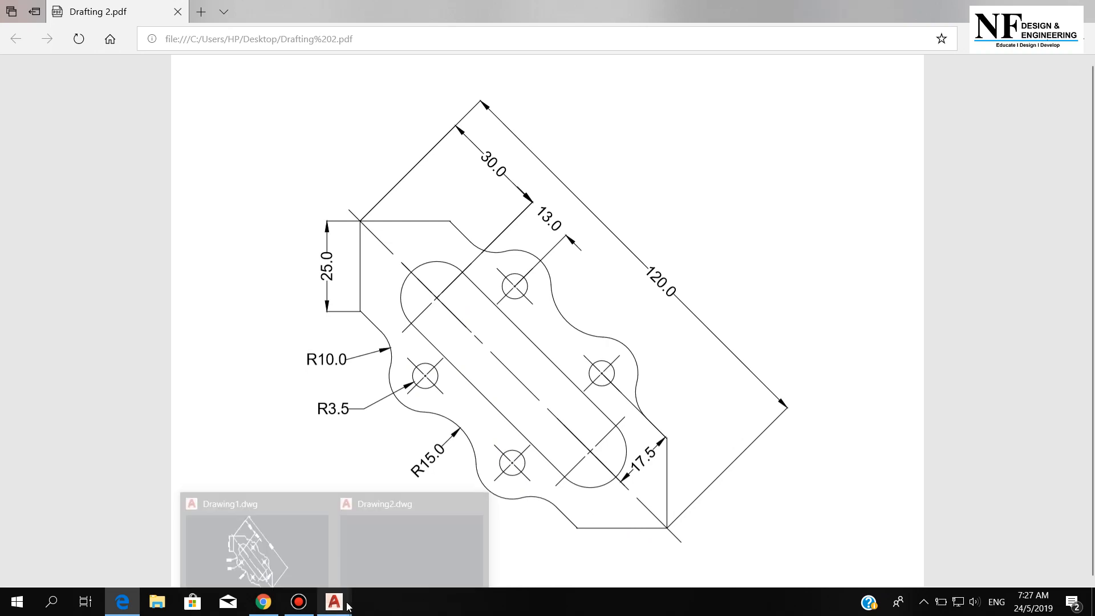
- Switch to Drawing2 in AutoCAD and draw a horizontal line 120 units long with ortho mode turned on
{"action": "left_click", "coordinate": [412, 554]}
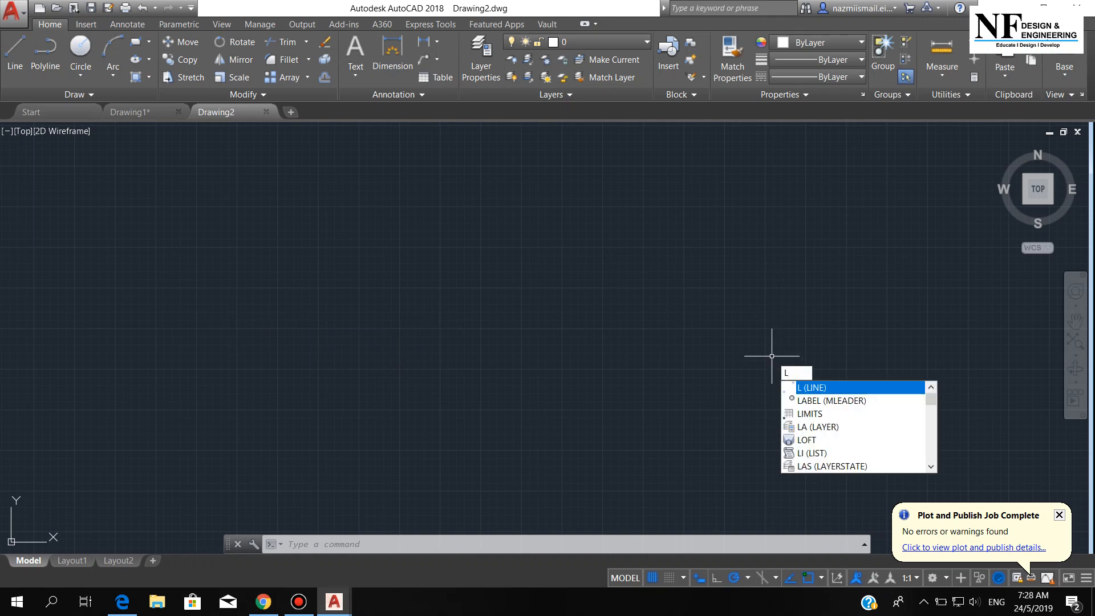
{"action": "key", "text": "Return"}
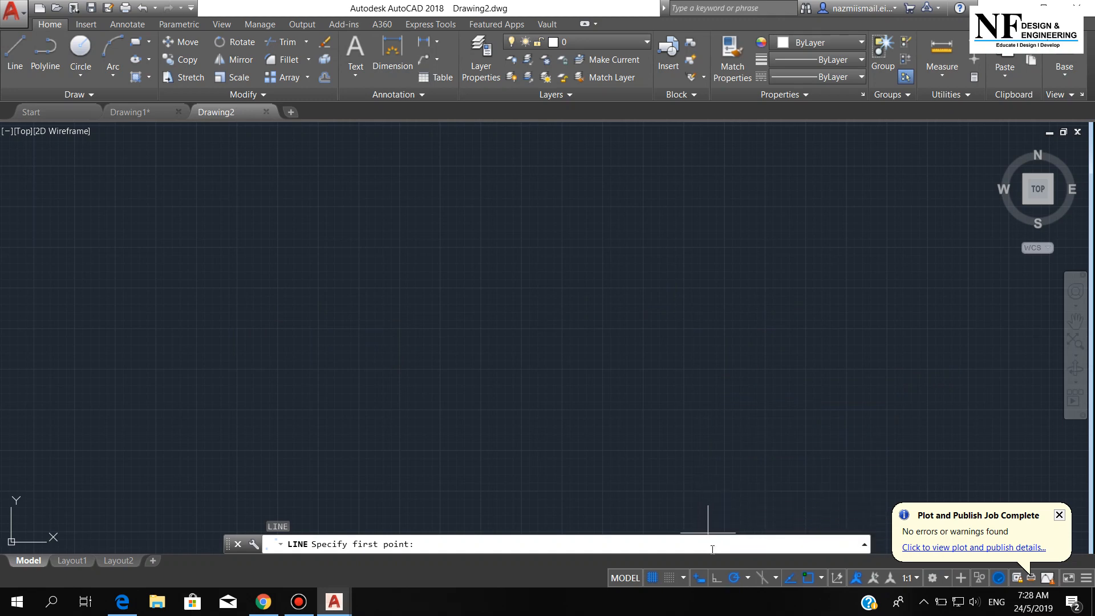
{"action": "left_click", "coordinate": [717, 580]}
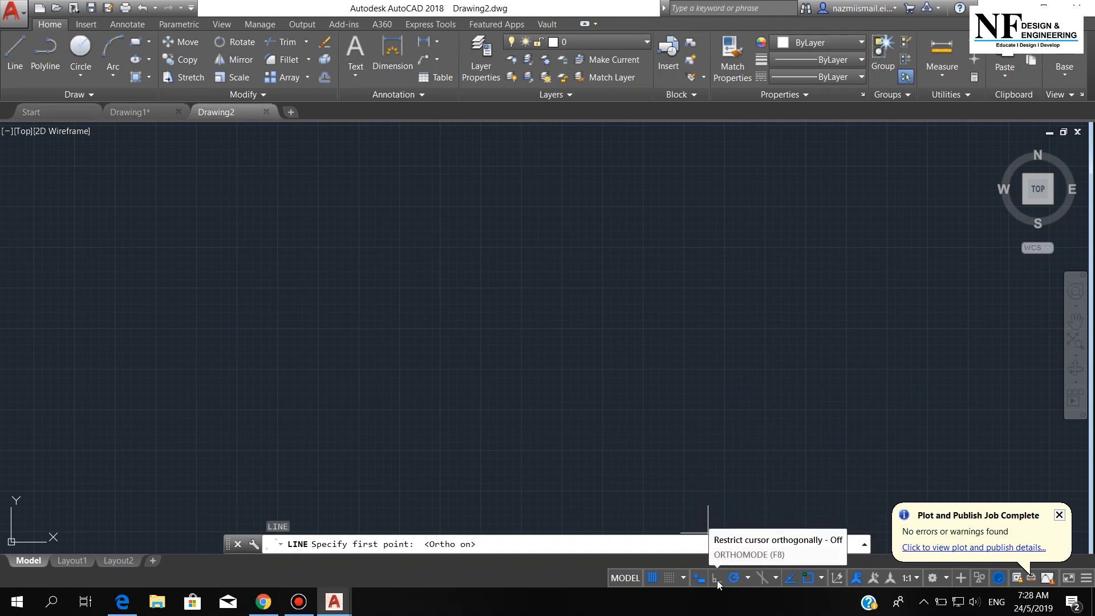
{"action": "left_click", "coordinate": [195, 308]}
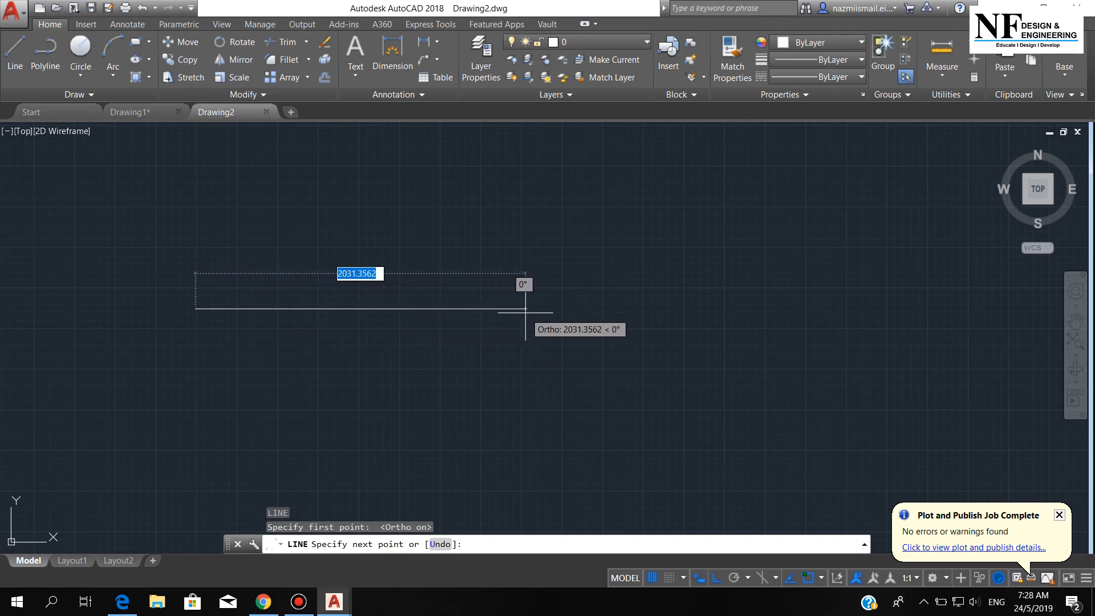
{"action": "type", "text": "12"}
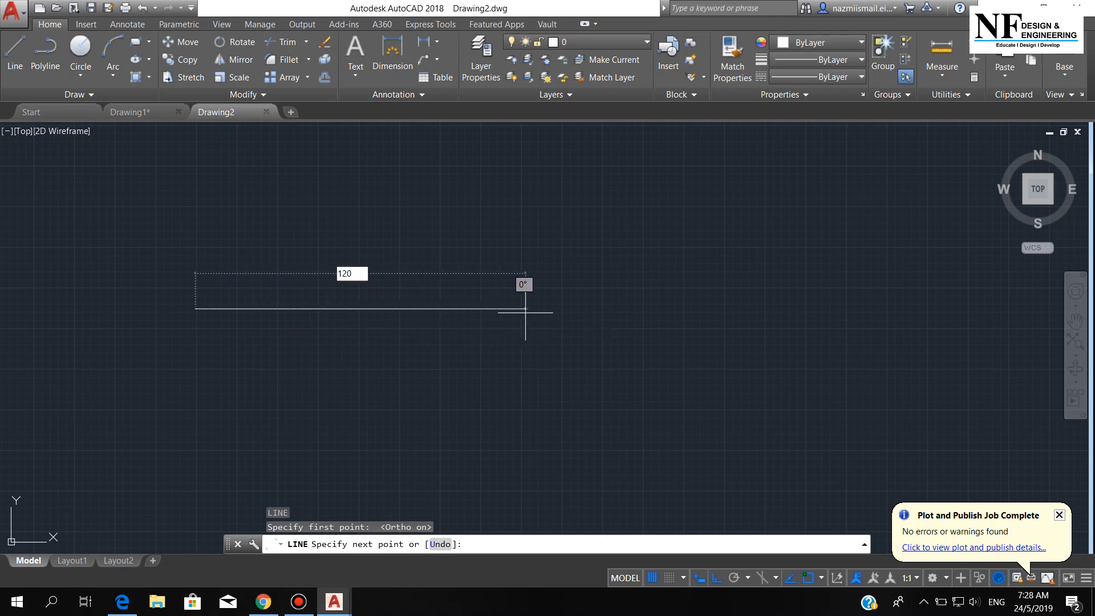
{"action": "type", "text": "0"}
{"action": "key", "text": "Return"}
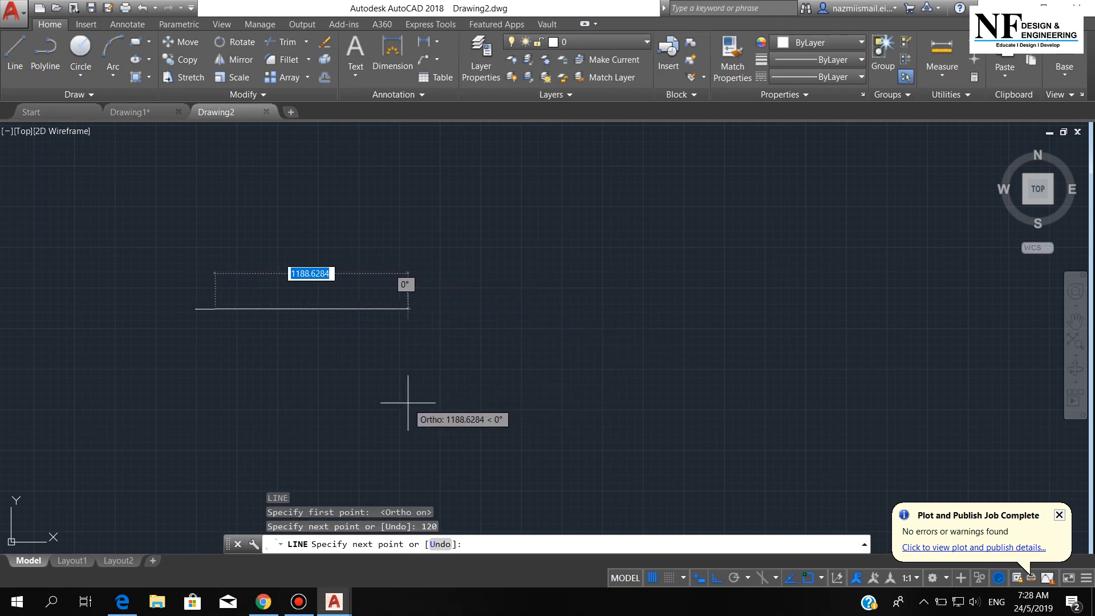
{"action": "key", "text": "Escape"}
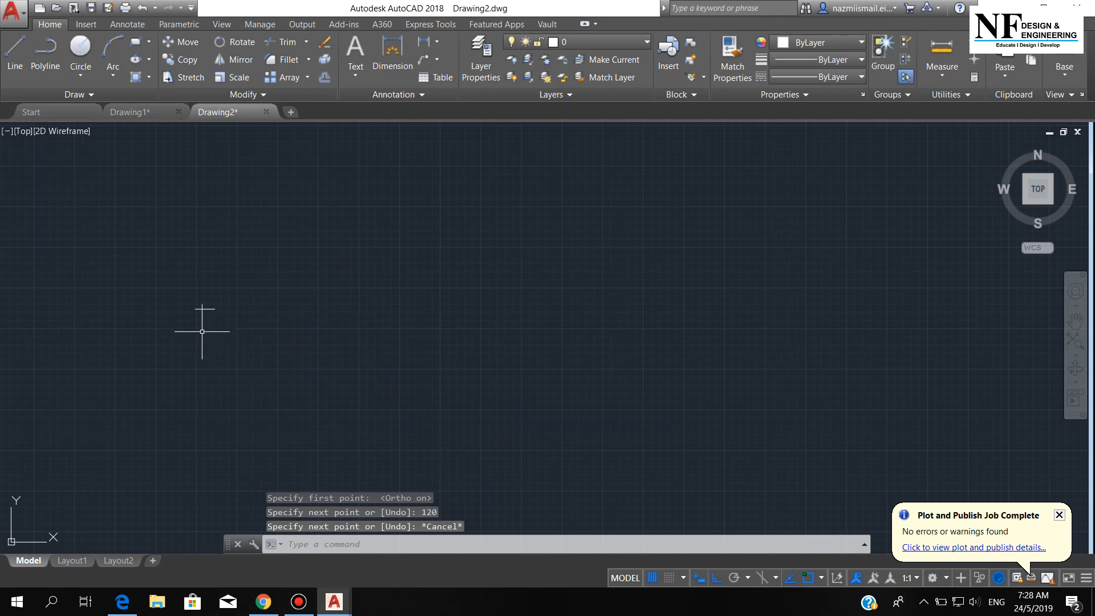
- Draw a 25-unit line at 45° upward from the horizontal line's left endpoint, using polar tracking in 45° increments
{"action": "scroll", "coordinate": [202, 331], "scroll_direction": "up", "scroll_amount": 5}
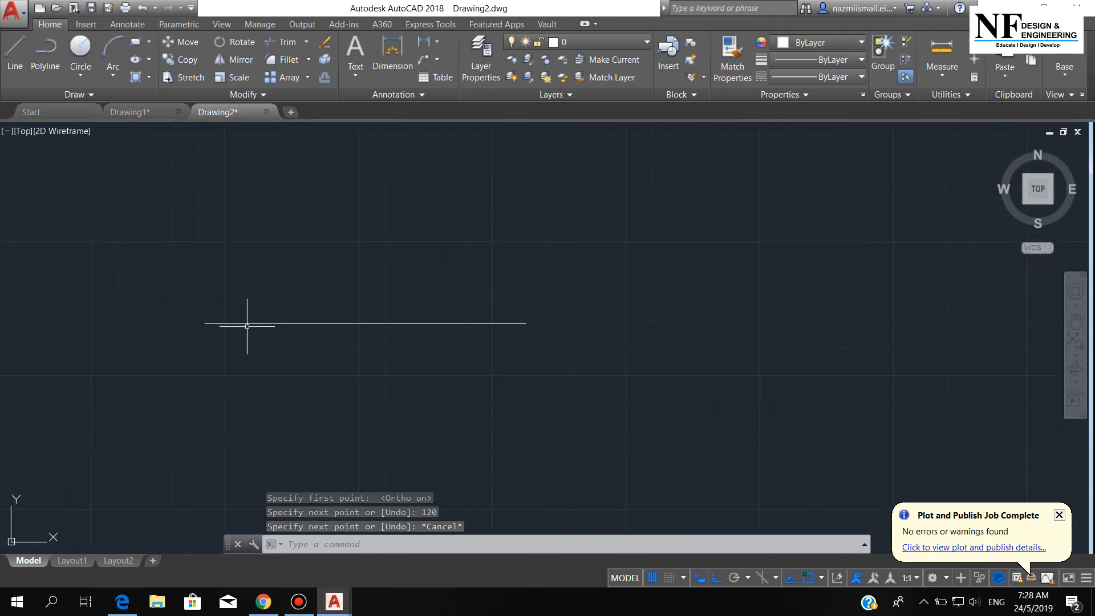
{"action": "middle_click_drag", "start_coordinate": [315, 353], "coordinate": [485, 388]}
{"action": "scroll", "coordinate": [587, 406], "scroll_direction": "up", "scroll_amount": 2}
{"action": "middle_click_drag", "start_coordinate": [589, 405], "coordinate": [545, 365]}
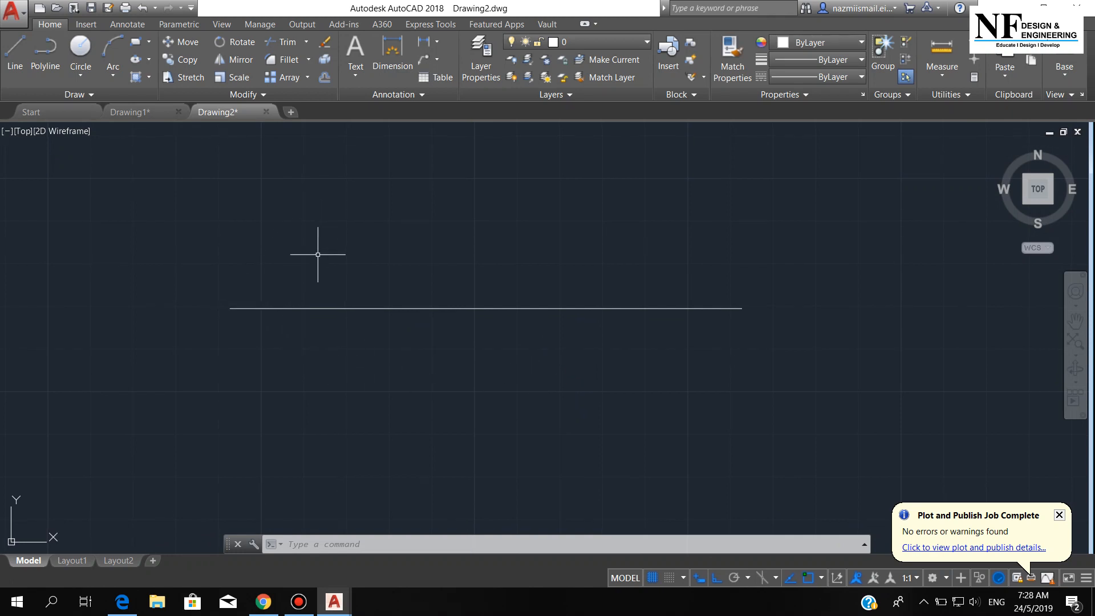
{"action": "type", "text": "l"}
{"action": "key", "text": "Return"}
{"action": "left_click", "coordinate": [734, 578]}
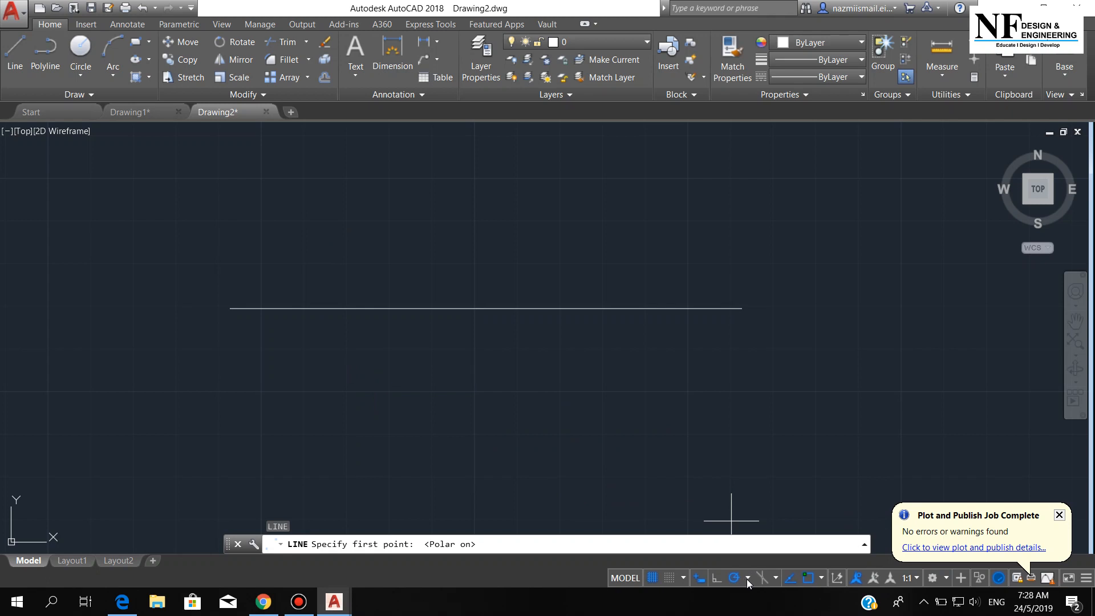
{"action": "left_click", "coordinate": [747, 578]}
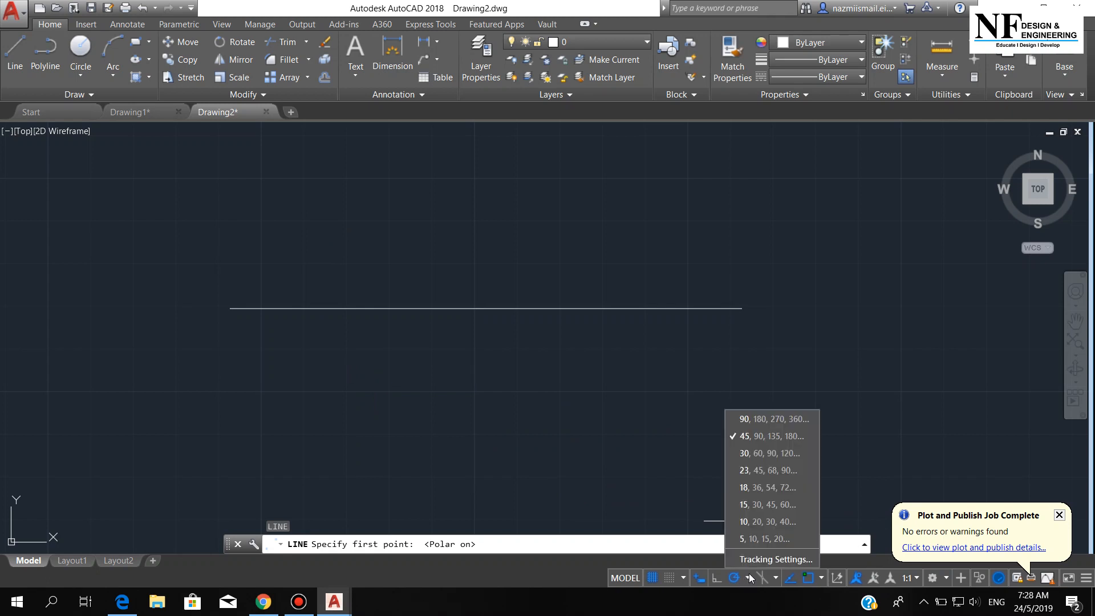
{"action": "left_click", "coordinate": [756, 438]}
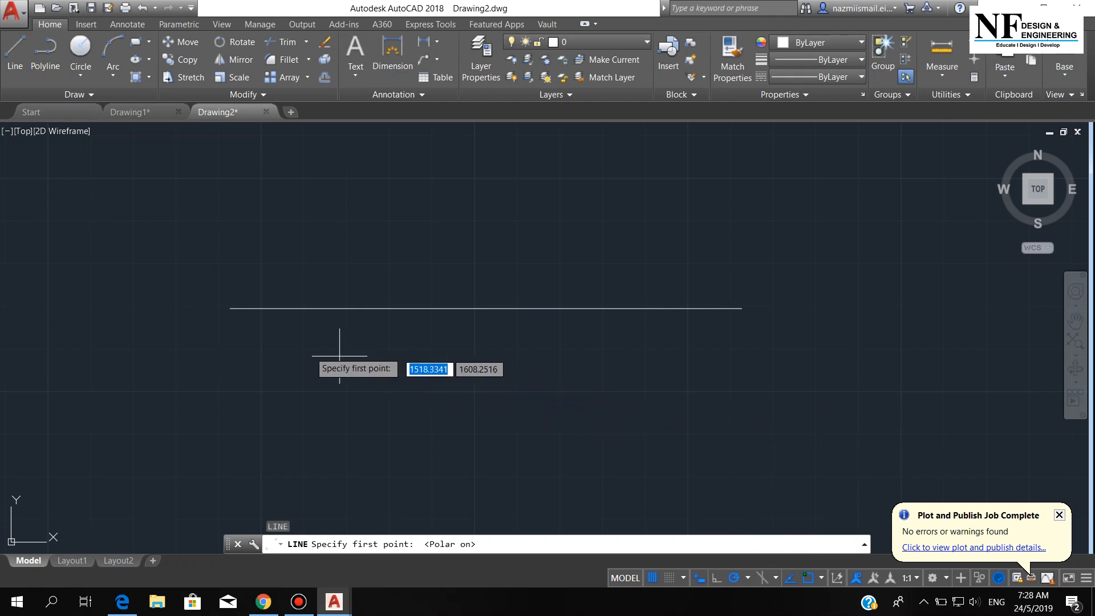
{"action": "left_click", "coordinate": [229, 308]}
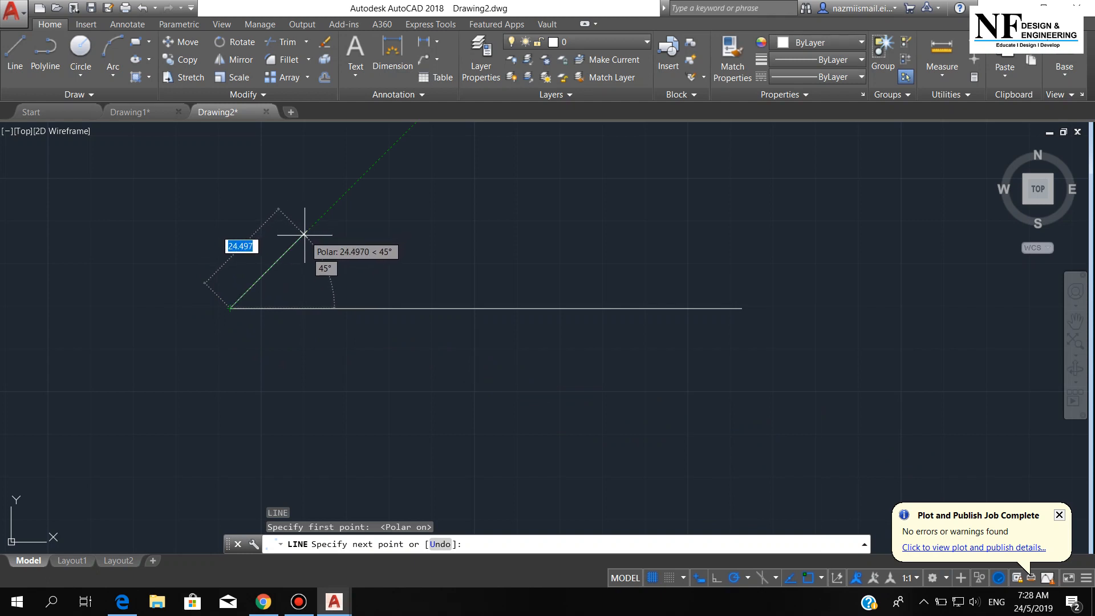
{"action": "type", "text": "2"}
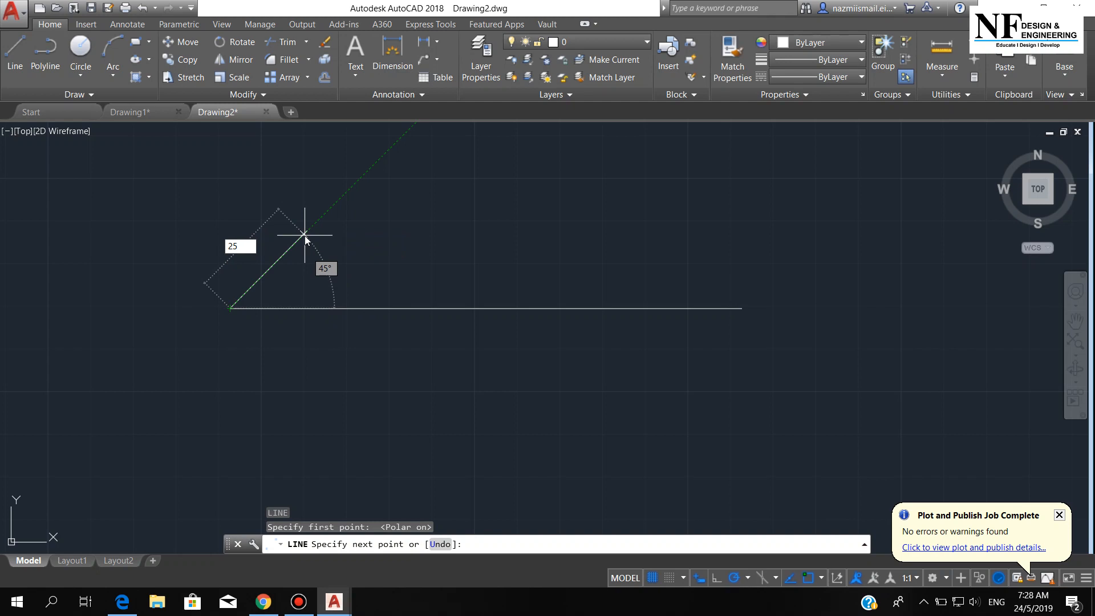
{"action": "type", "text": "5"}
{"action": "key", "text": "Return"}
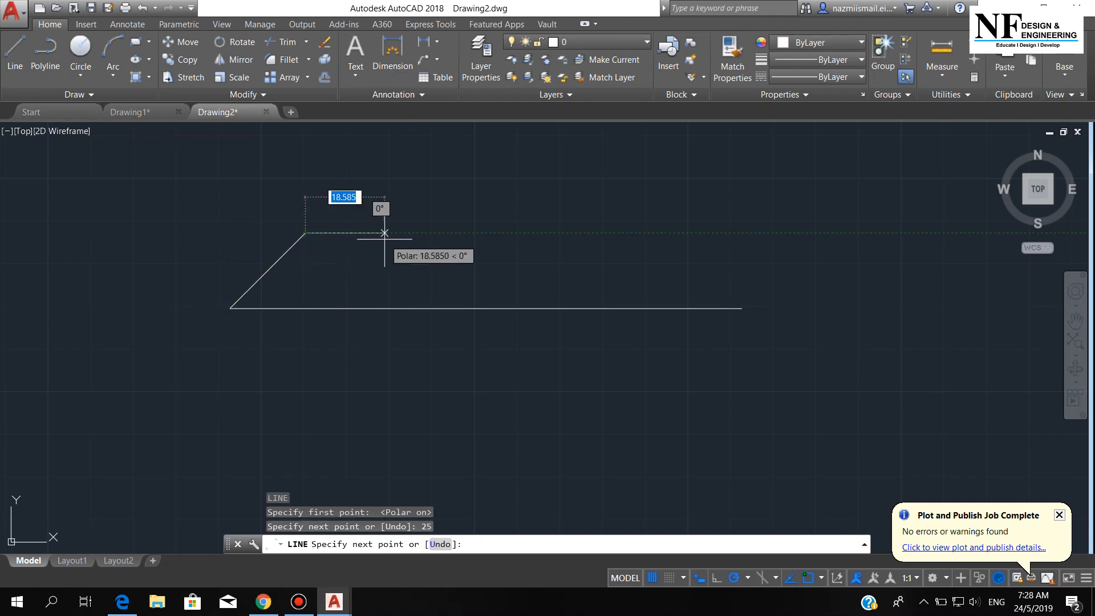
{"action": "key", "text": "Escape"}
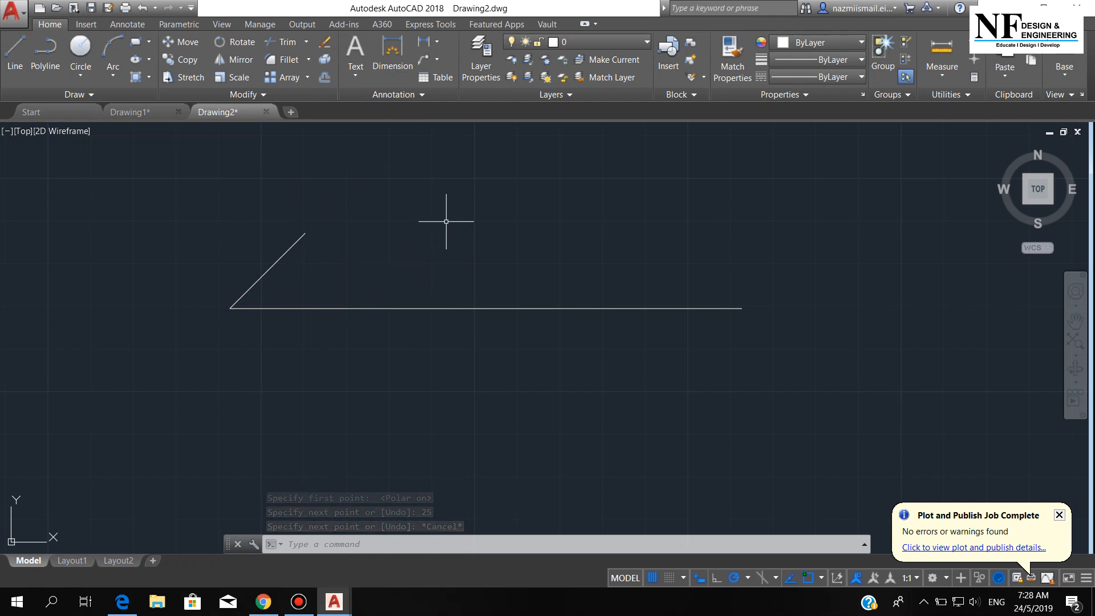
- Offset the 120-unit horizontal line upward by 17.5
{"action": "type", "text": "of"}
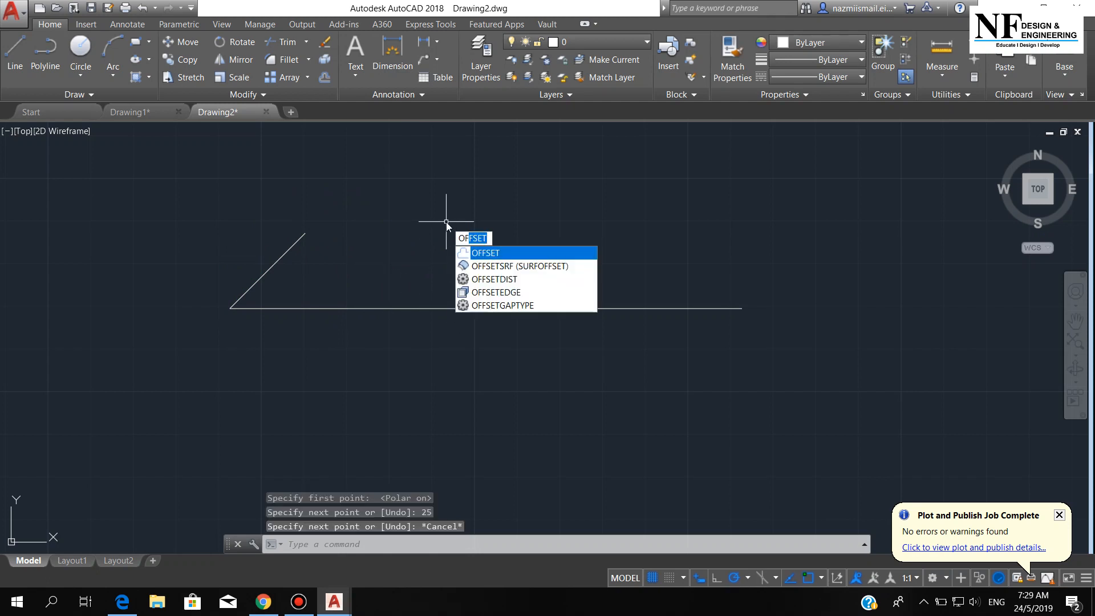
{"action": "key", "text": "Return"}
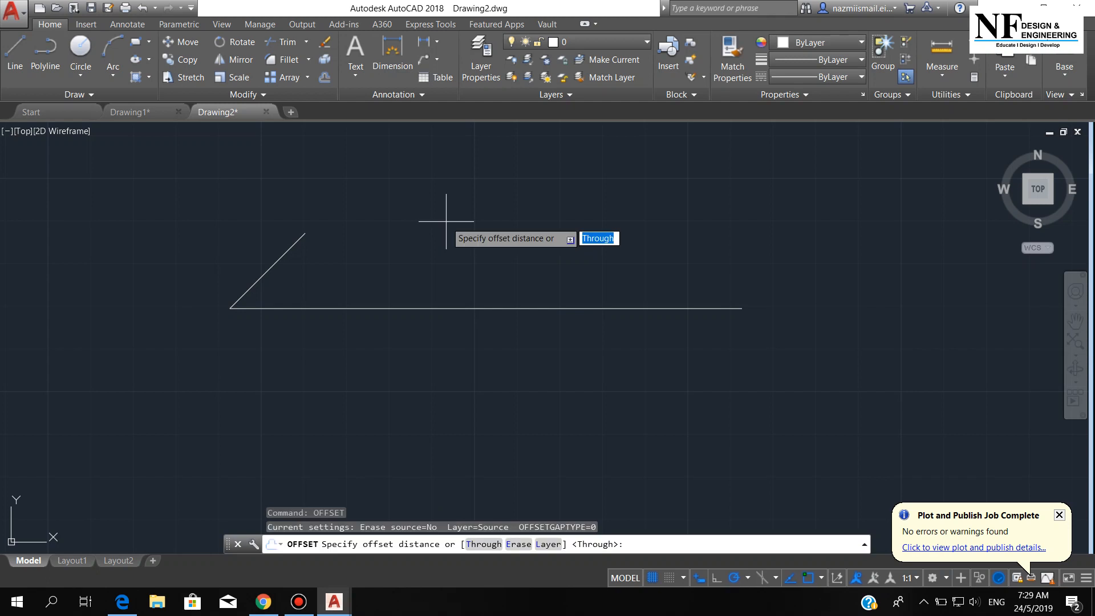
{"action": "type", "text": "17.5"}
{"action": "key", "text": "Return"}
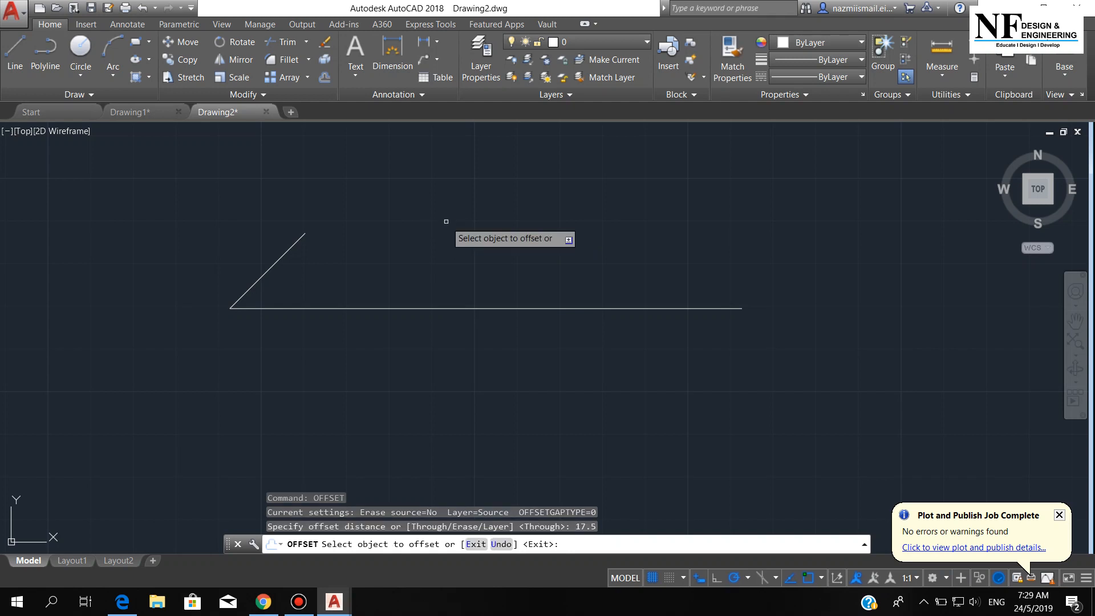
{"action": "left_click", "coordinate": [521, 308]}
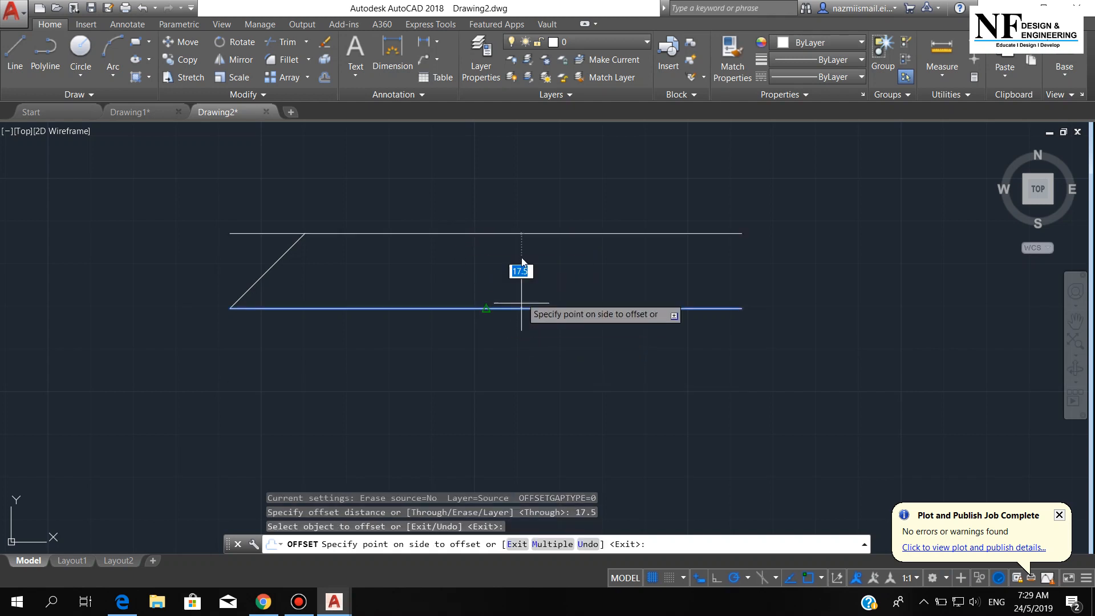
{"action": "left_click", "coordinate": [483, 179]}
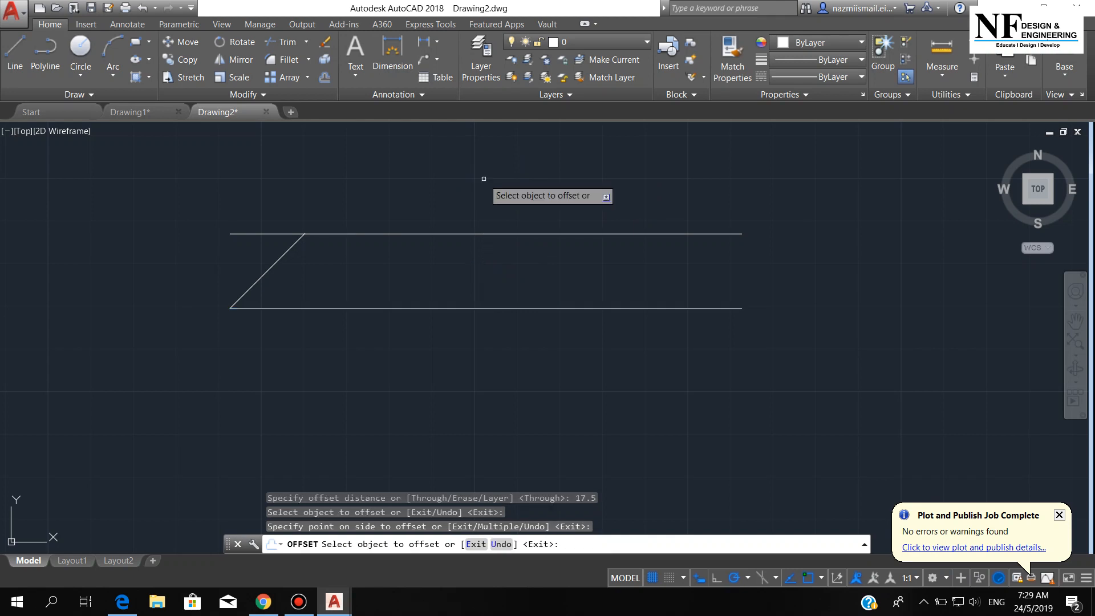
{"action": "key", "text": "Escape"}
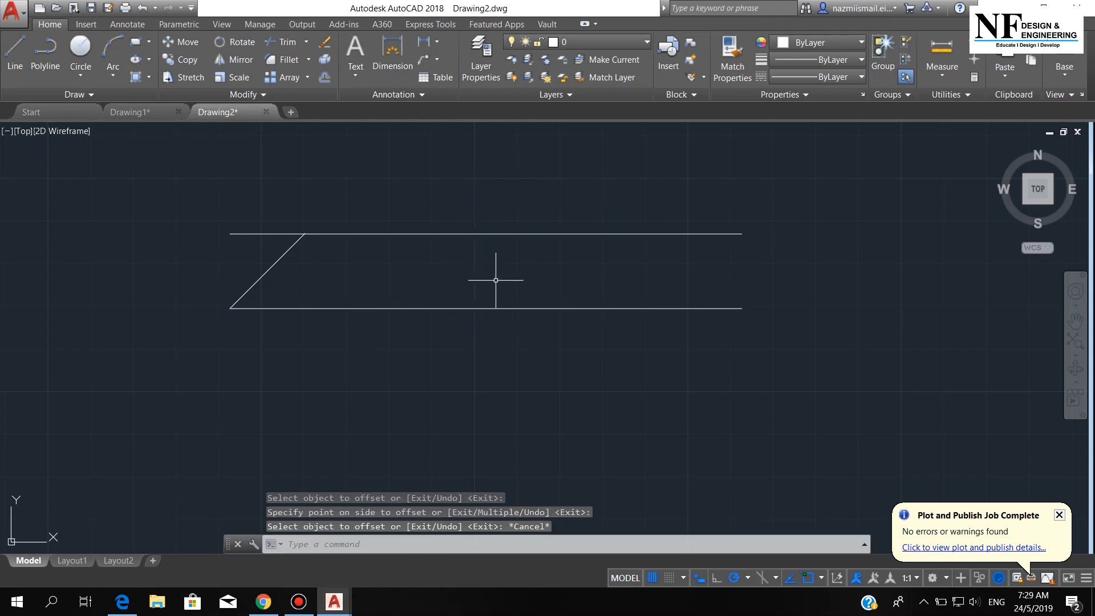
- Offset the original horizontal baseline upward by 10
{"action": "type", "text": "o"}
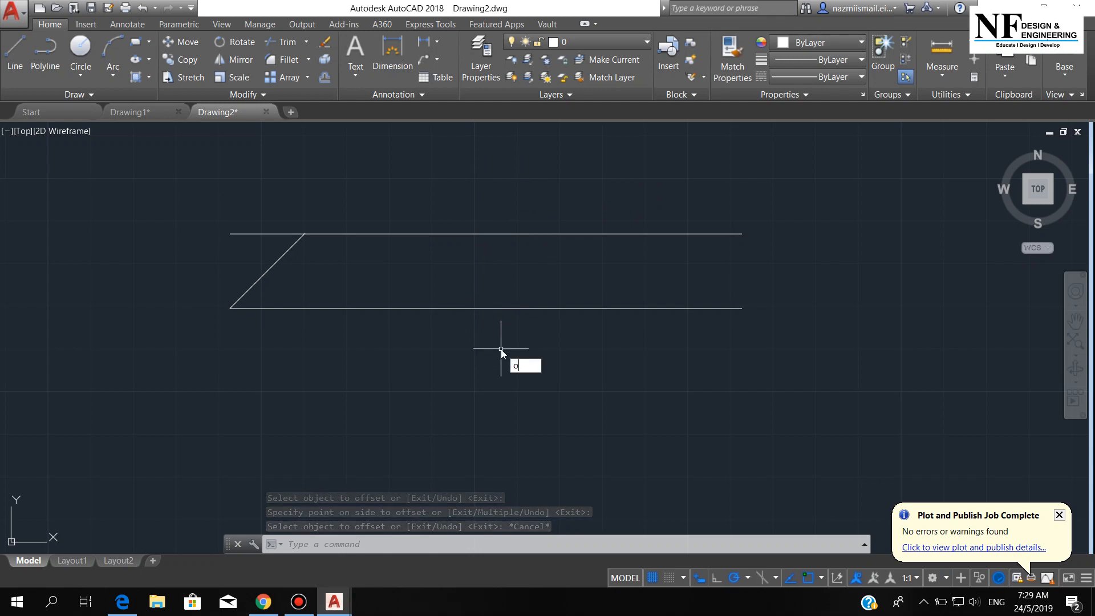
{"action": "type", "text": "ff"}
{"action": "key", "text": "Return"}
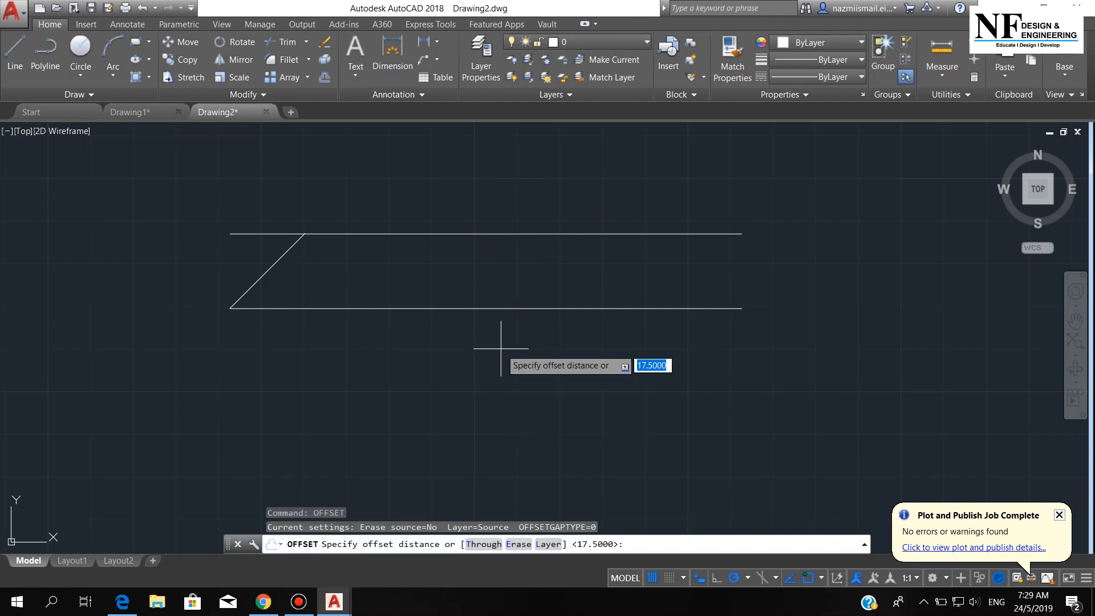
{"action": "type", "text": "10"}
{"action": "key", "text": "Return"}
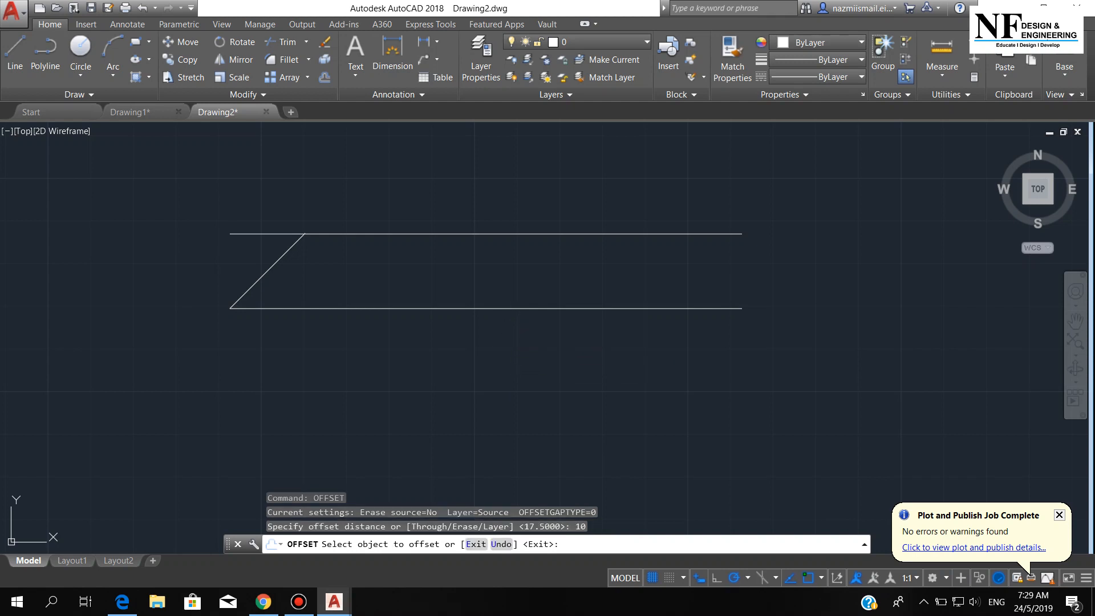
{"action": "left_click", "coordinate": [513, 308]}
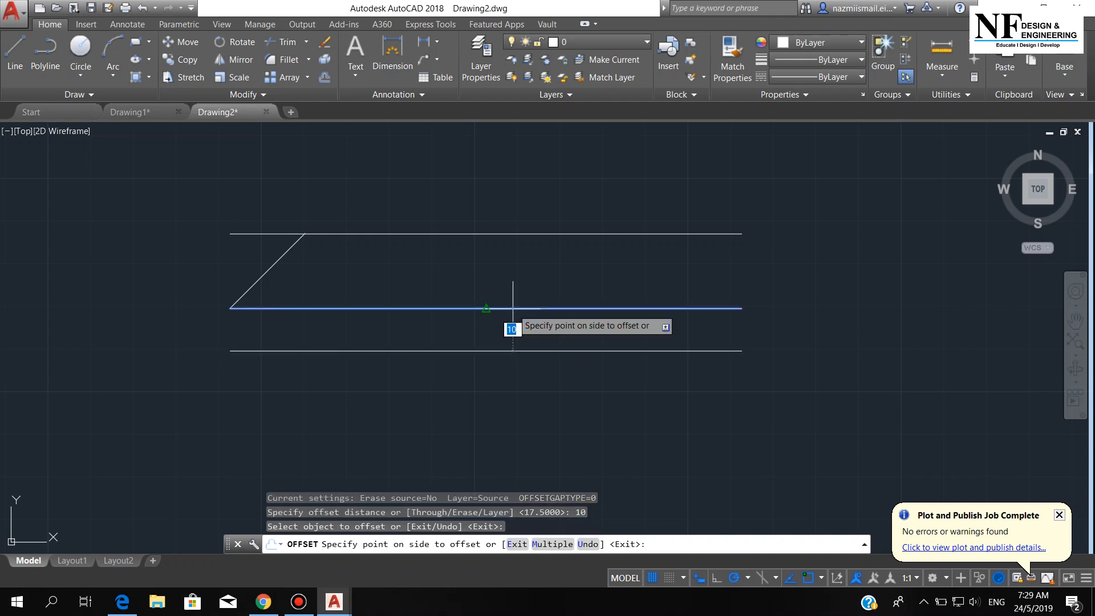
{"action": "left_click", "coordinate": [509, 188]}
{"action": "key", "text": "Return"}
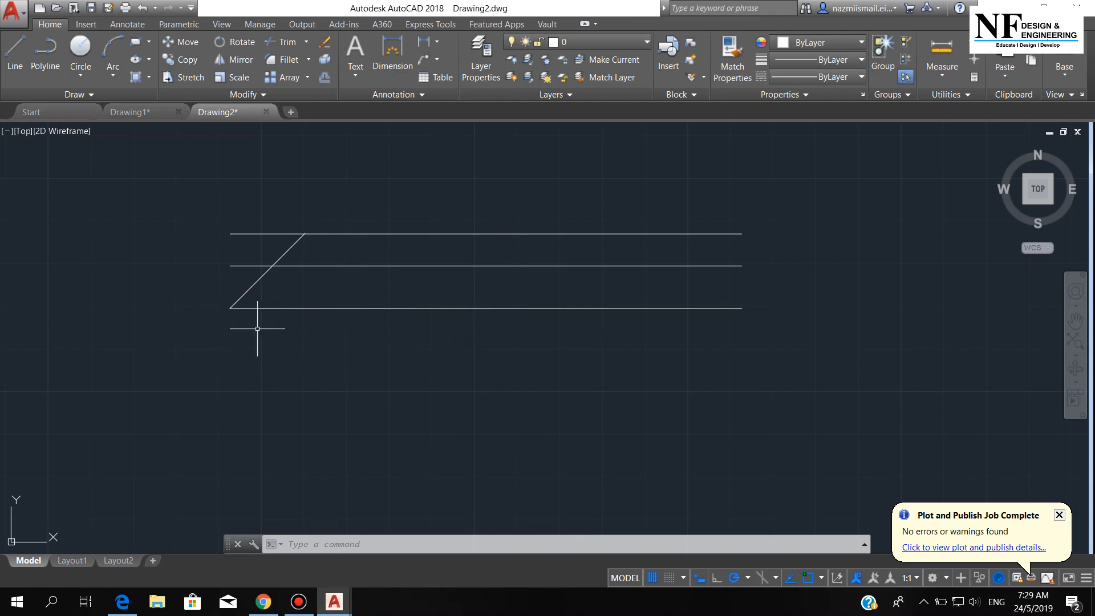
{"action": "type", "text": "L"}
{"action": "key", "text": "Return"}
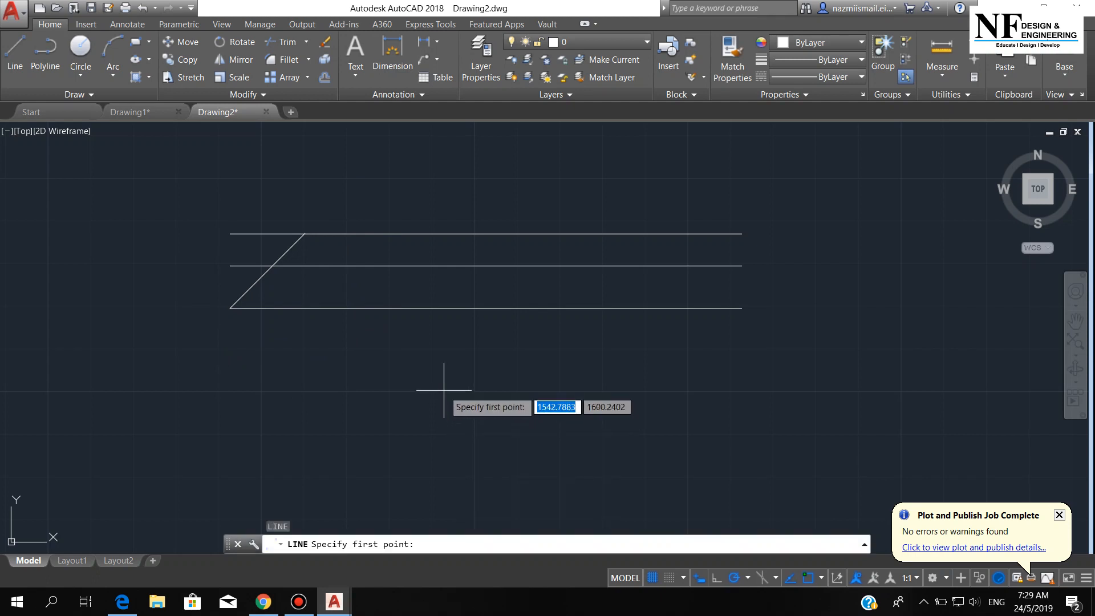
{"action": "right_click", "coordinate": [444, 390], "text": "shift"}
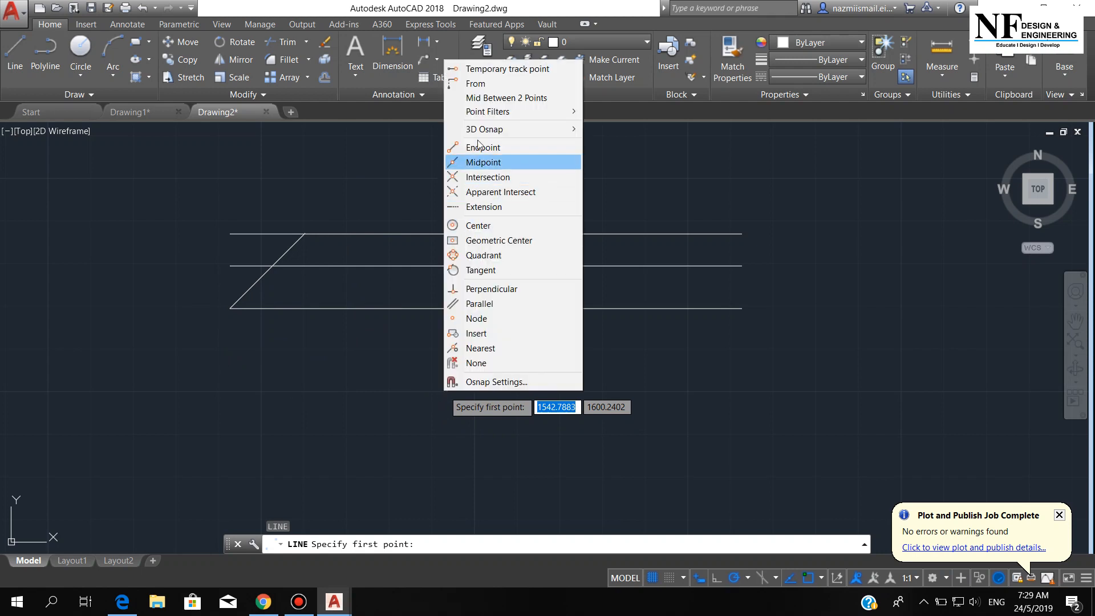
{"action": "left_click", "coordinate": [477, 84]}
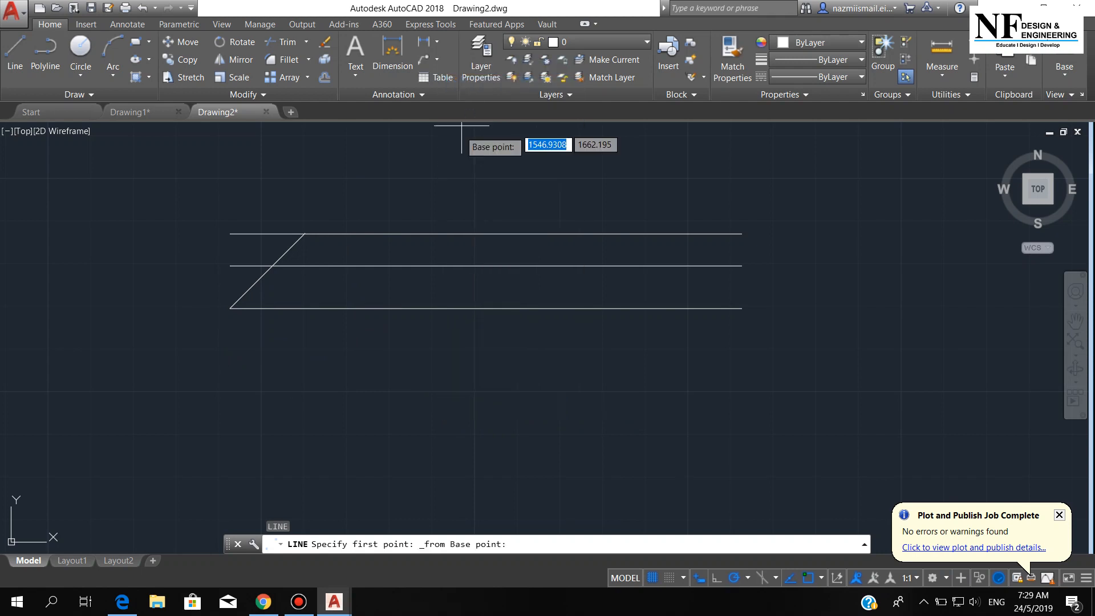
{"action": "left_click", "coordinate": [230, 308]}
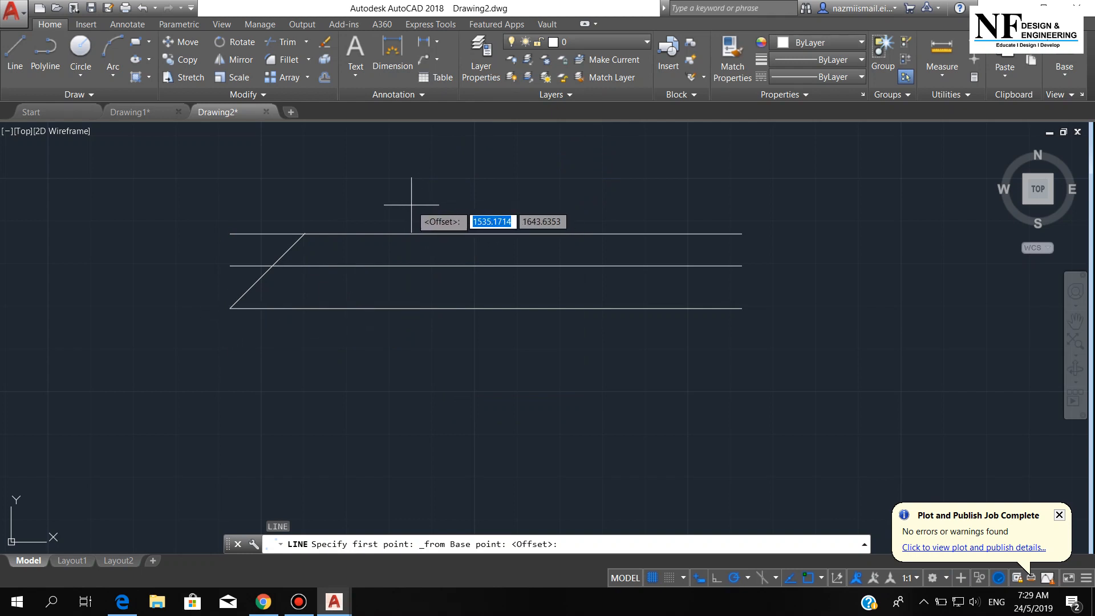
{"action": "type", "text": "@"}
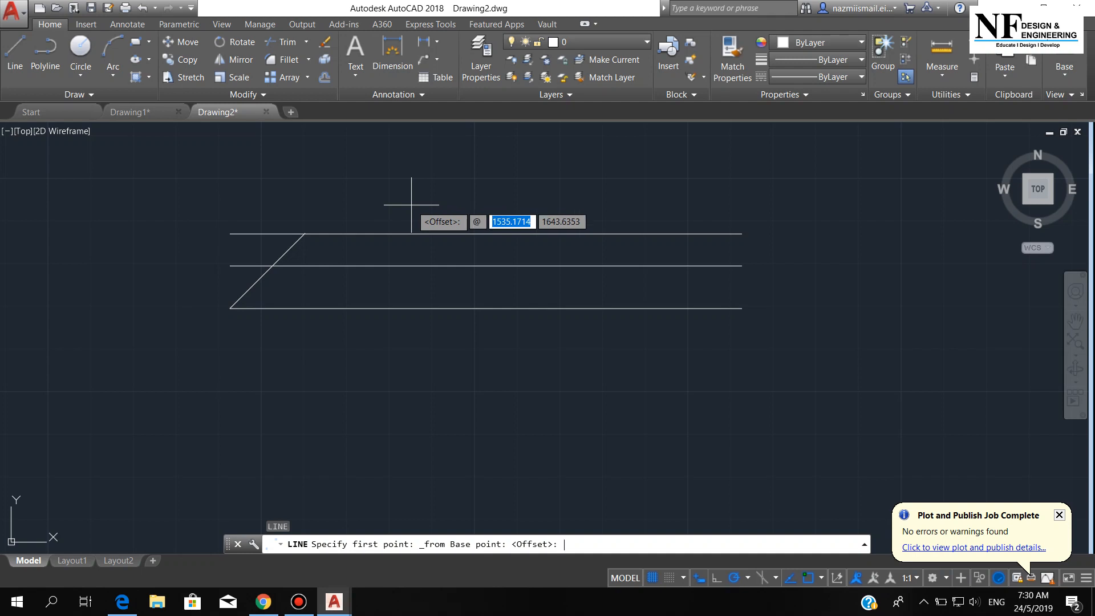
{"action": "type", "text": "30"}
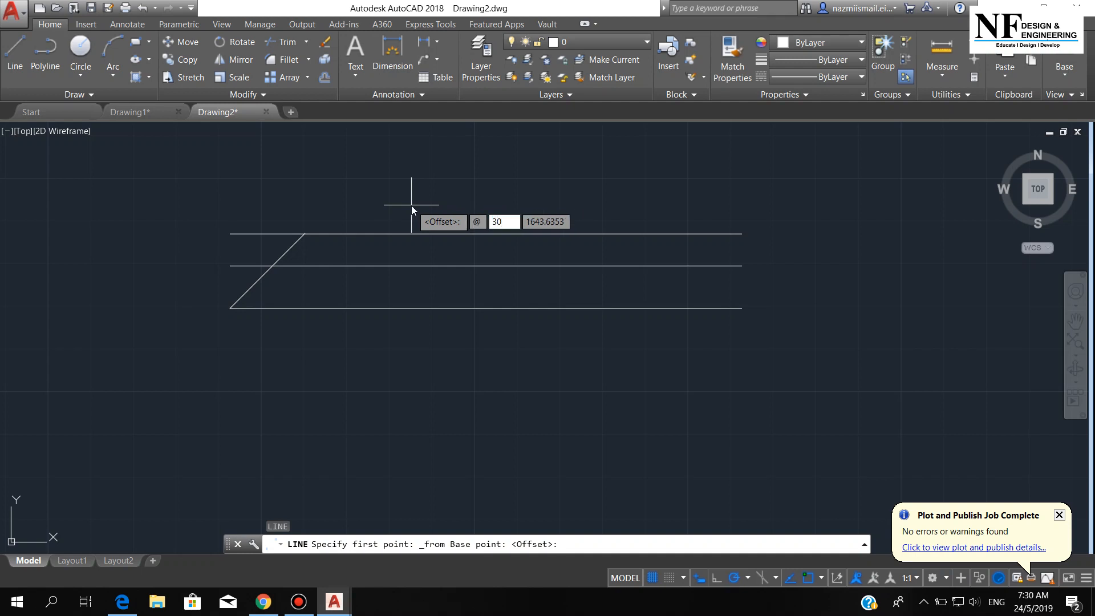
{"action": "type", "text": "< 30°"}
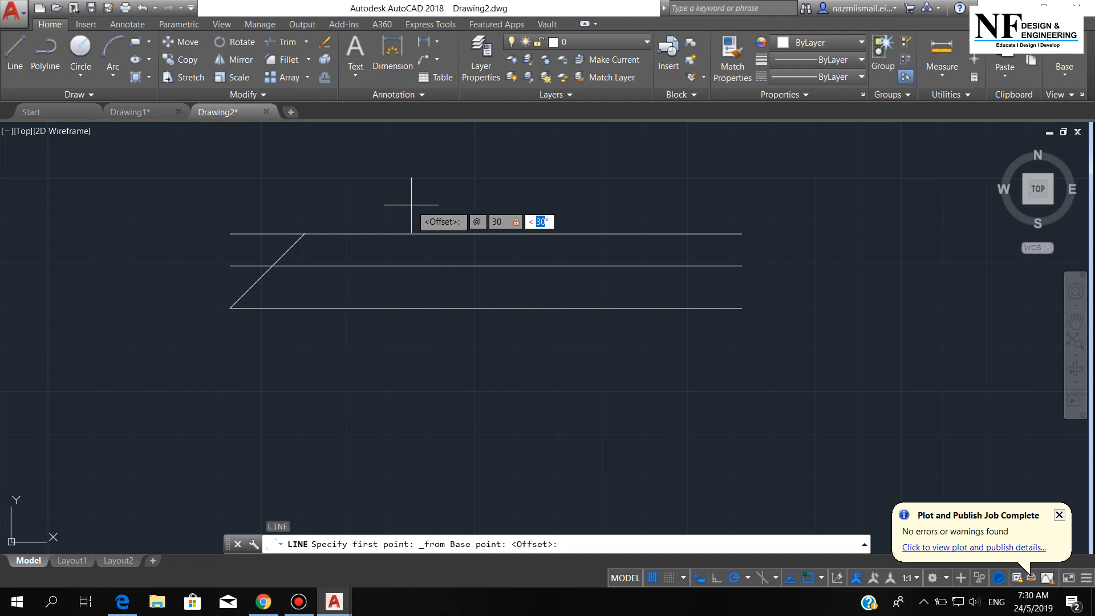
{"action": "type", "text": "0"}
{"action": "key", "text": "Return"}
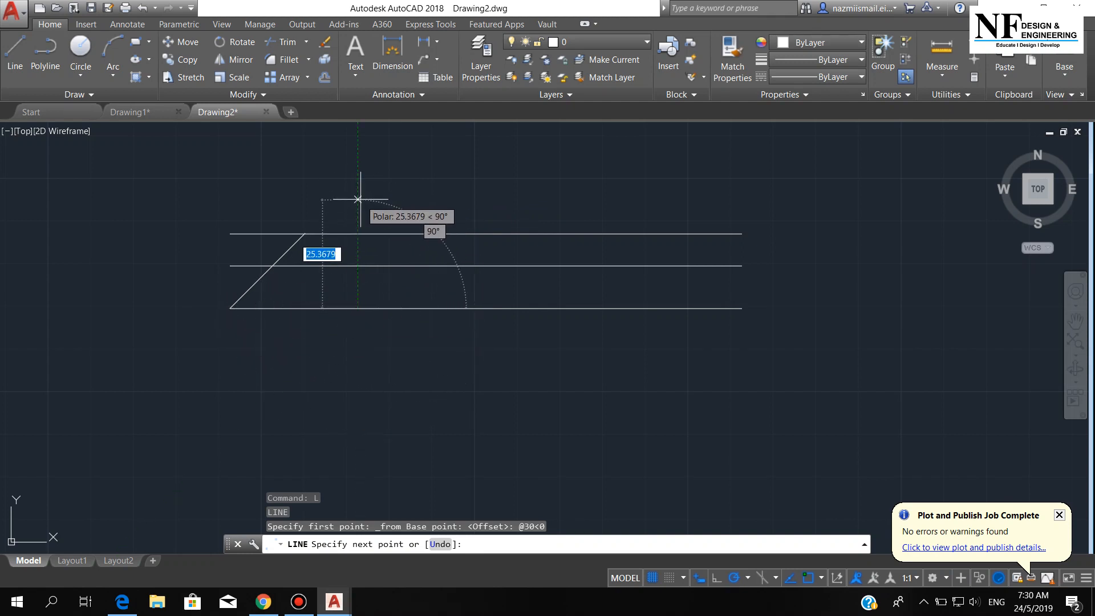
{"action": "left_click", "coordinate": [357, 175]}
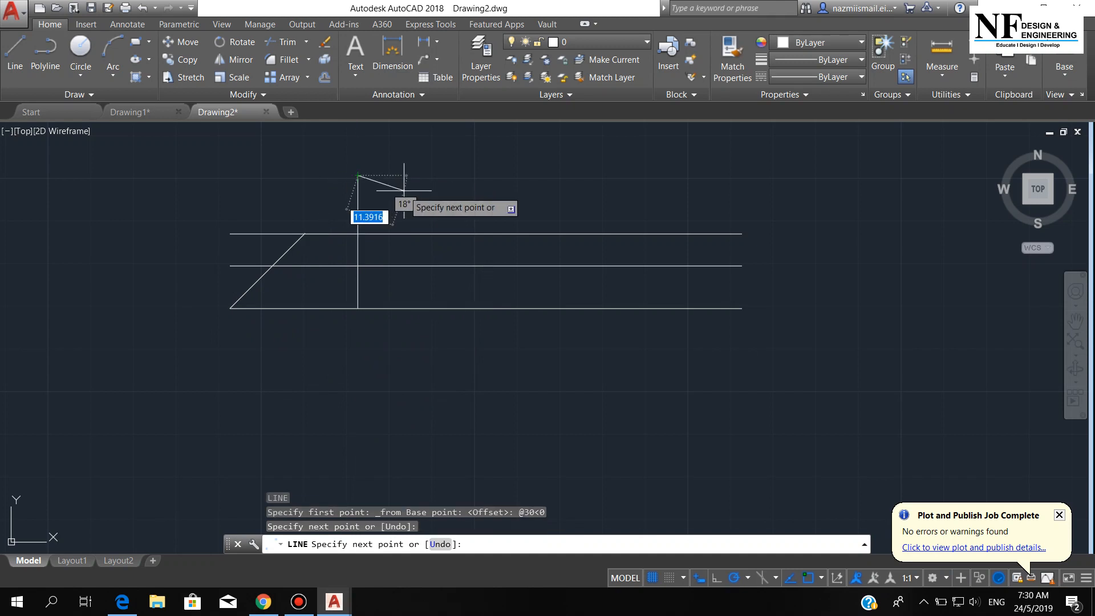
{"action": "key", "text": "Escape"}
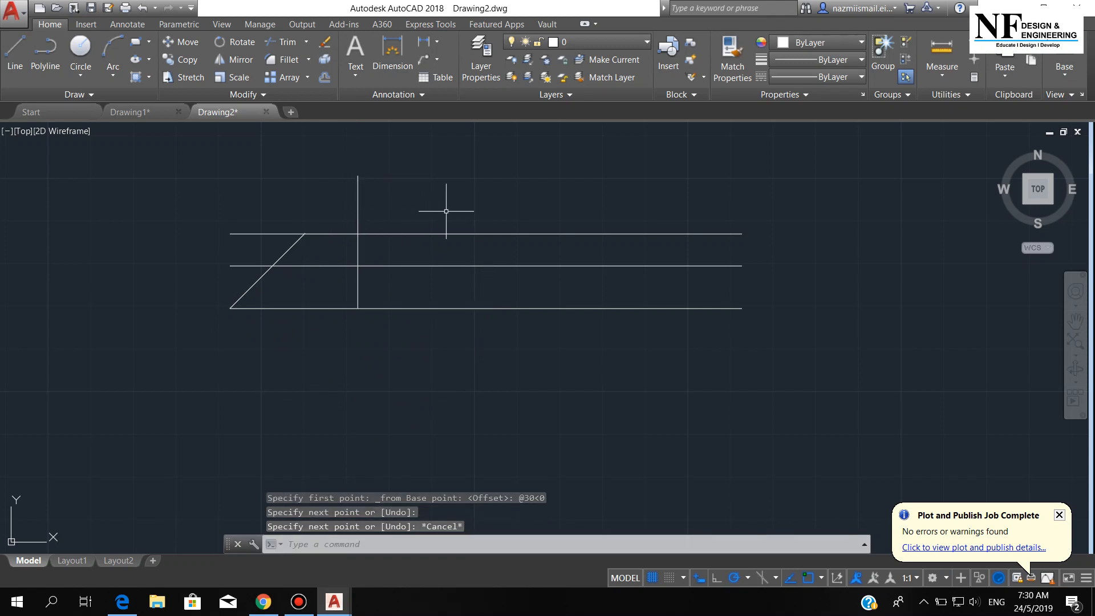
- Offset the vertical line to the right by 13
{"action": "type", "text": "OFFSET"}
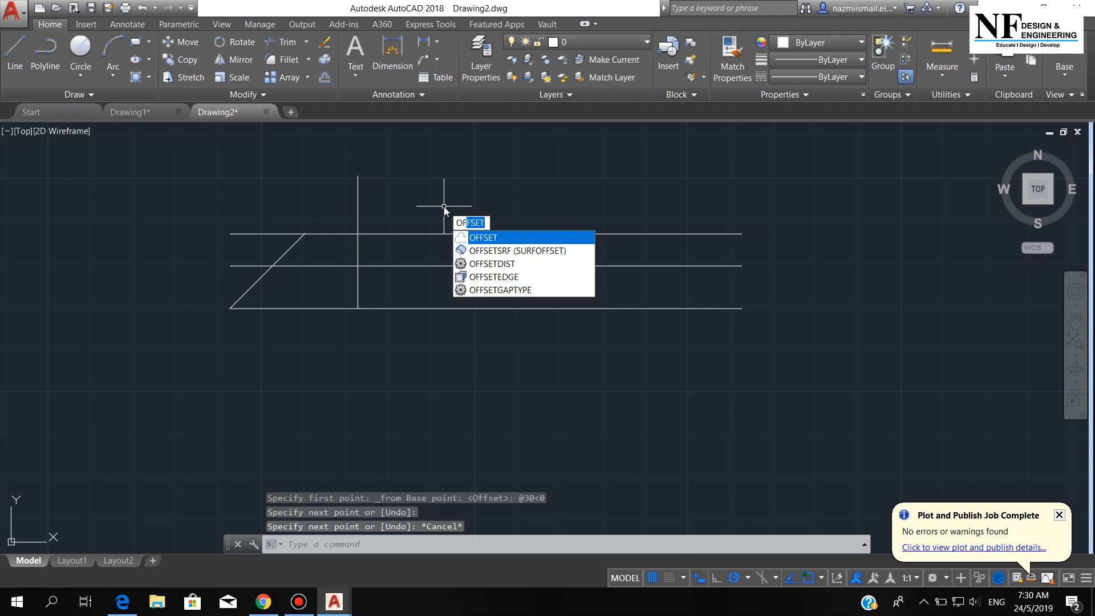
{"action": "key", "text": "Return"}
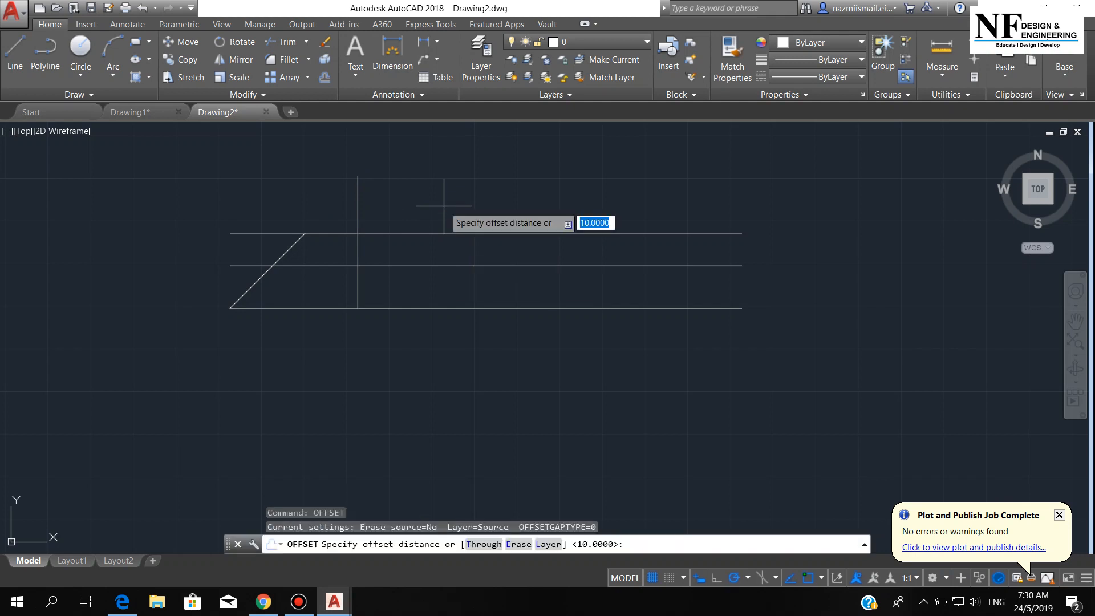
{"action": "type", "text": "13"}
{"action": "key", "text": "Return"}
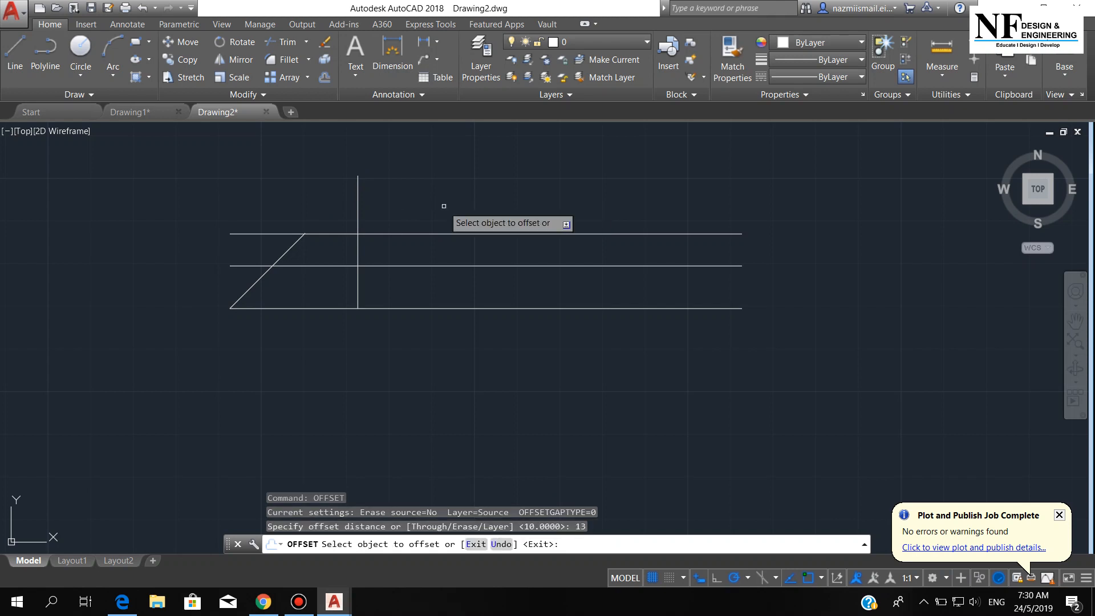
{"action": "left_click", "coordinate": [357, 202]}
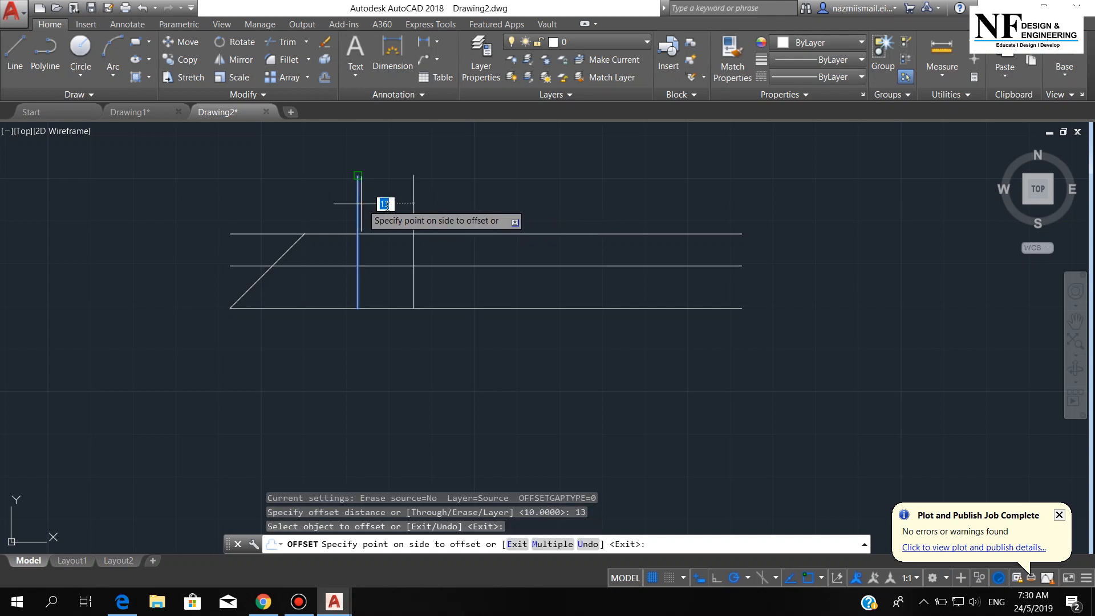
{"action": "left_click", "coordinate": [488, 204]}
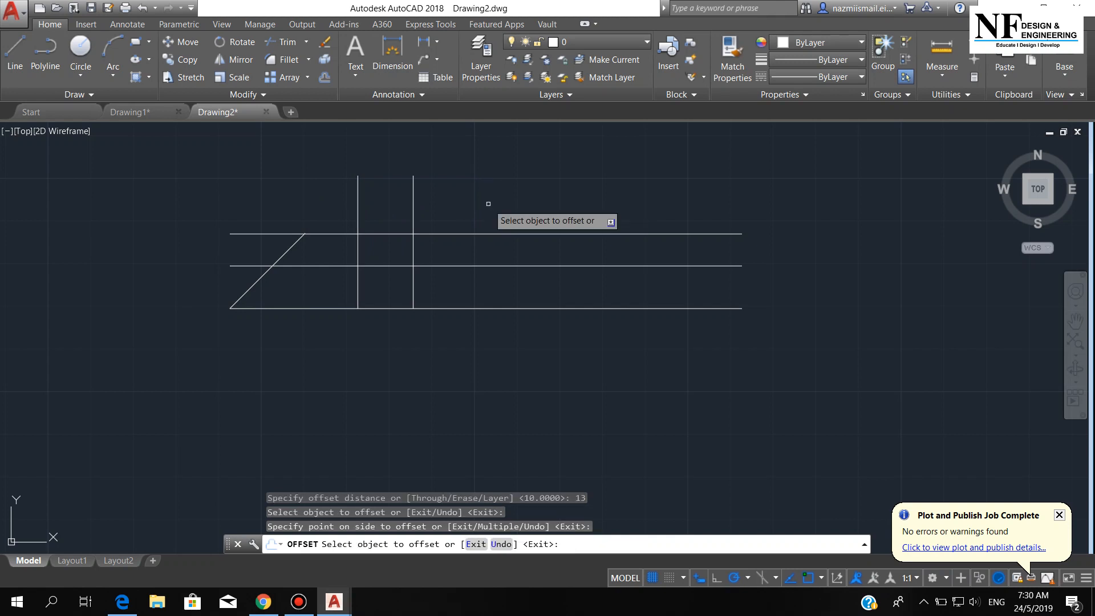
{"action": "key", "text": "Return"}
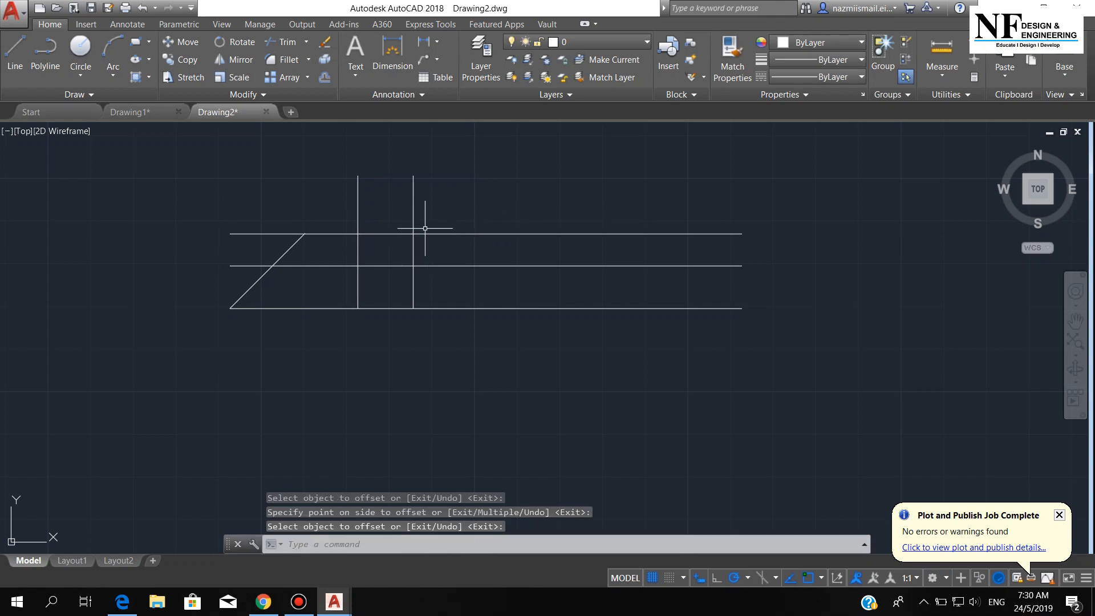
- Draw a circle of radius 10 centred where the right vertical line crosses the top horizontal line
{"action": "type", "text": "C"}
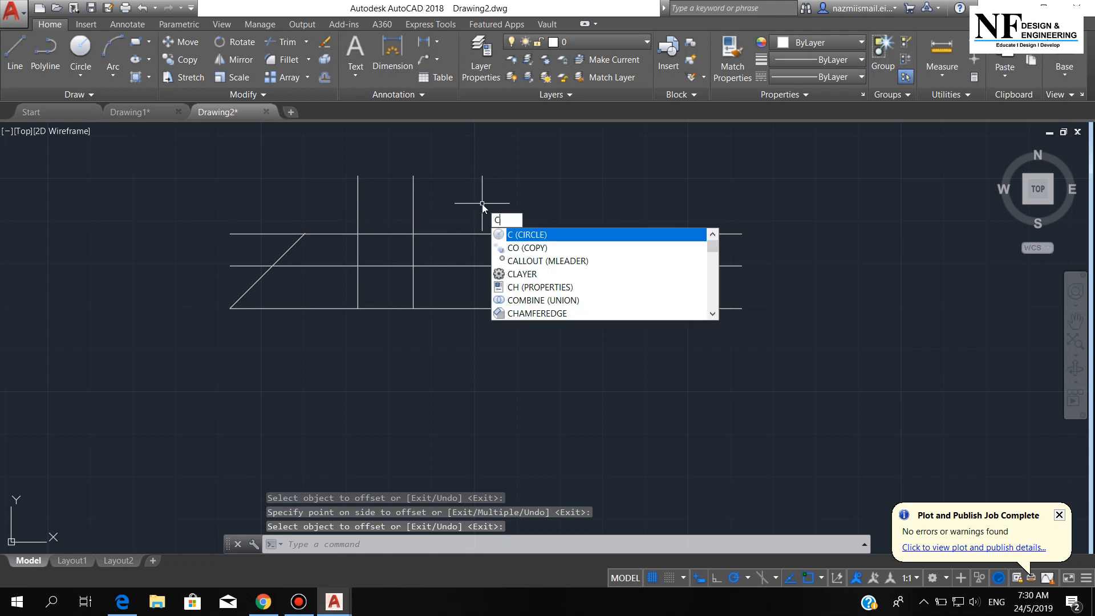
{"action": "key", "text": "Return"}
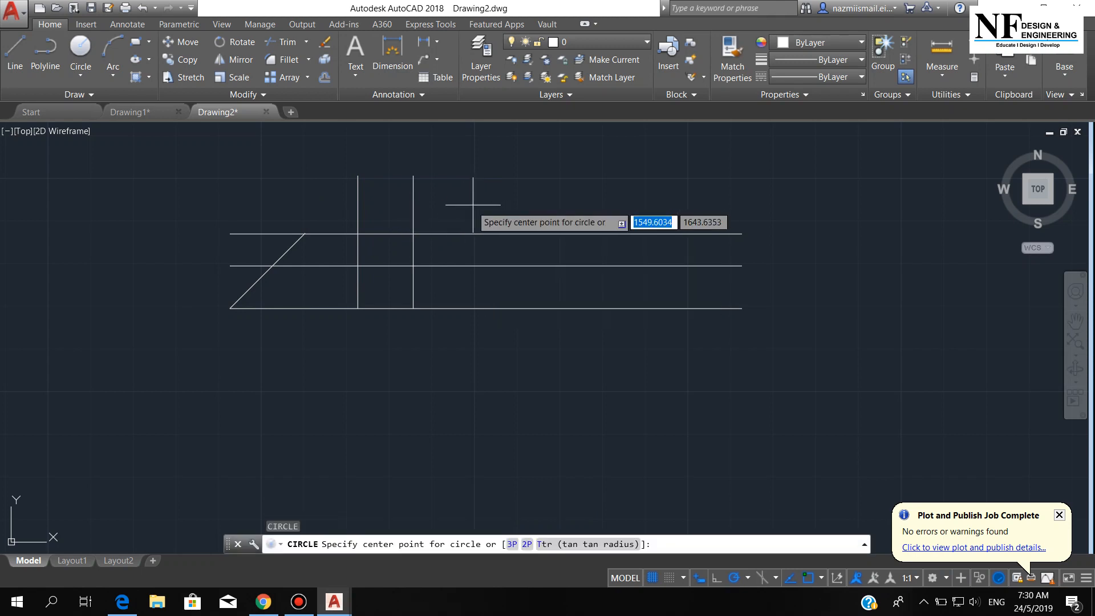
{"action": "left_click", "coordinate": [413, 234]}
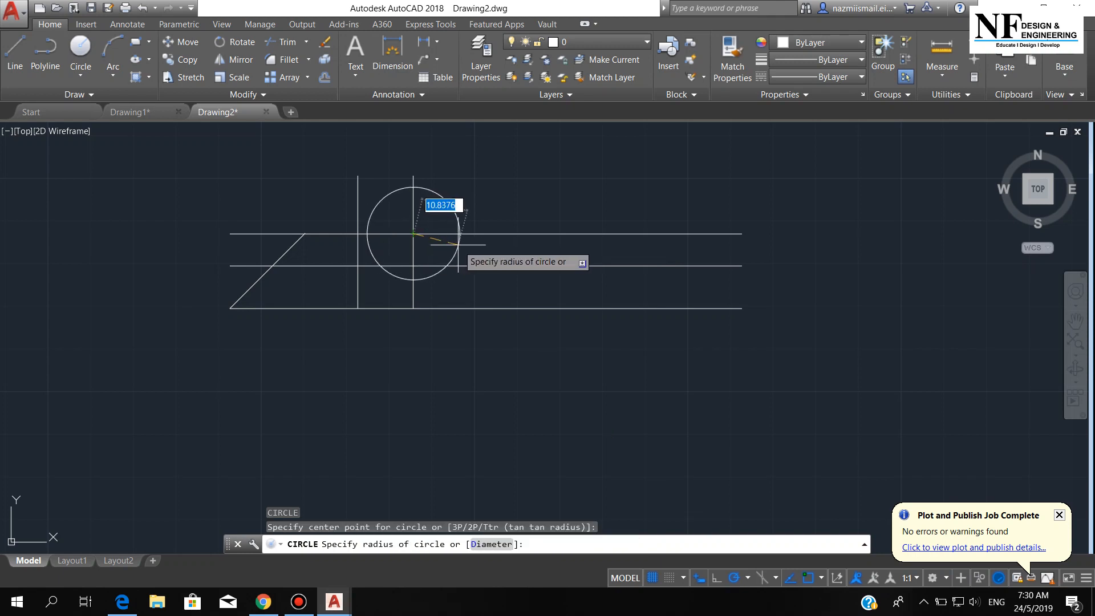
{"action": "type", "text": "10"}
{"action": "key", "text": "Return"}
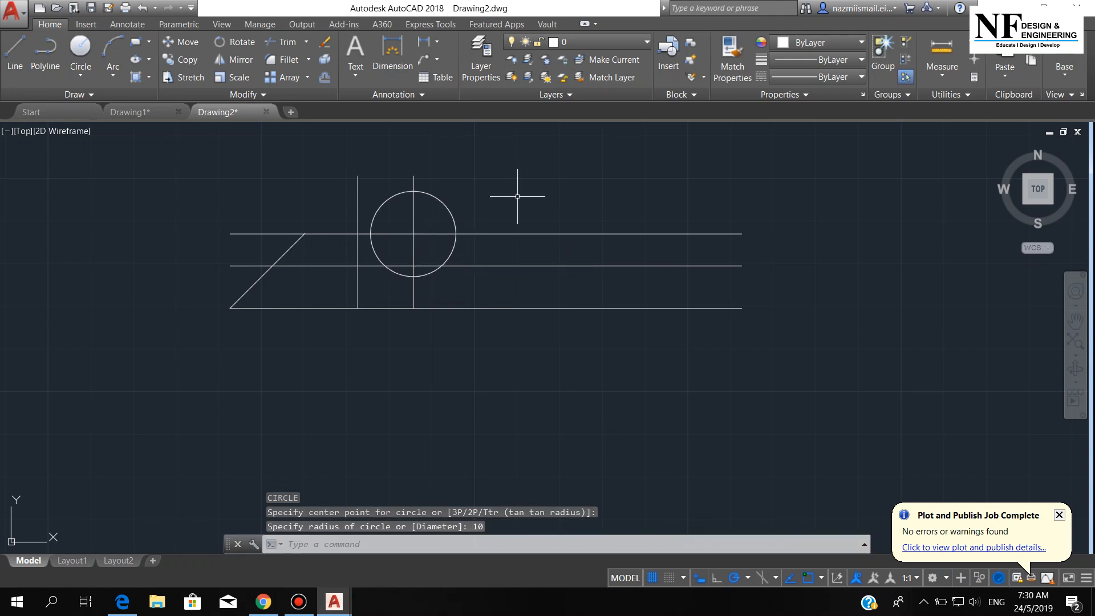
- Add a concentric circle of radius 3.5 at the centre of the radius-10 circle
{"action": "type", "text": "c"}
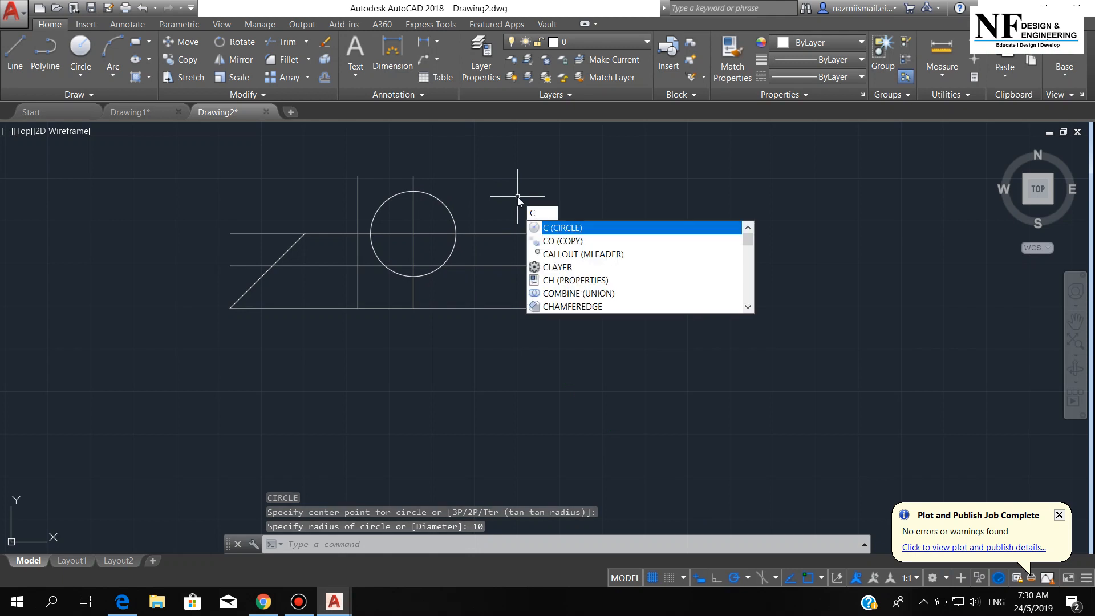
{"action": "key", "text": "Return"}
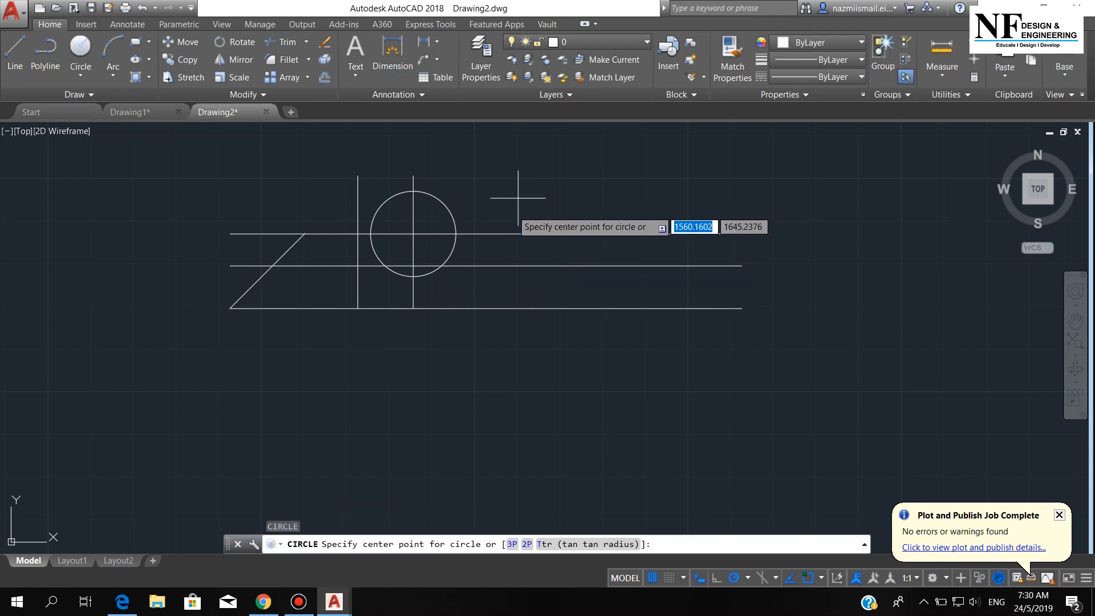
{"action": "left_click", "coordinate": [413, 233]}
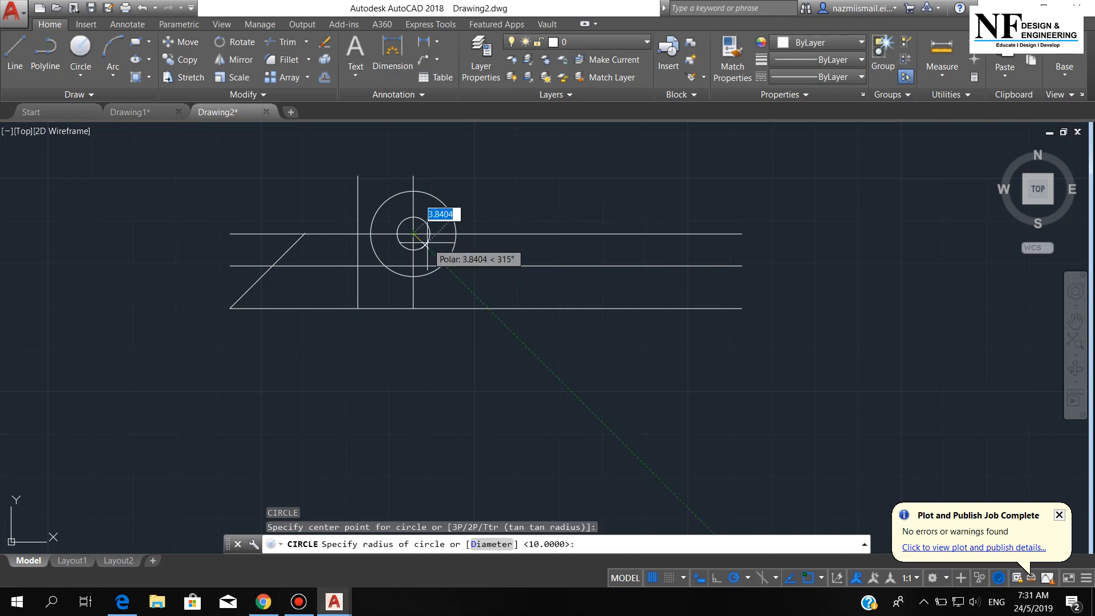
{"action": "type", "text": "3."}
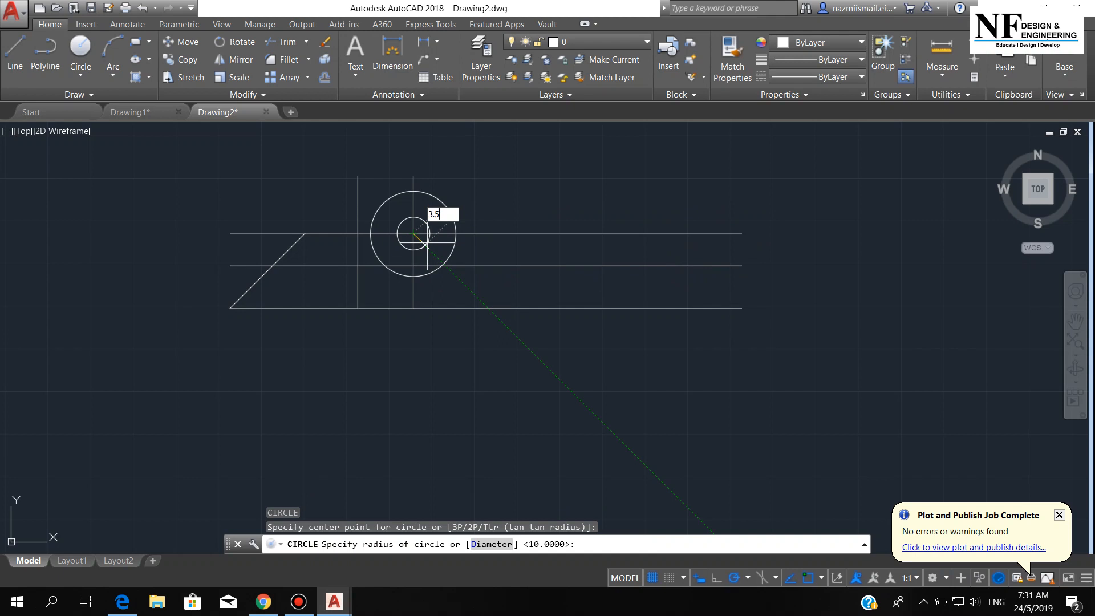
{"action": "type", "text": "5"}
{"action": "key", "text": "Return"}
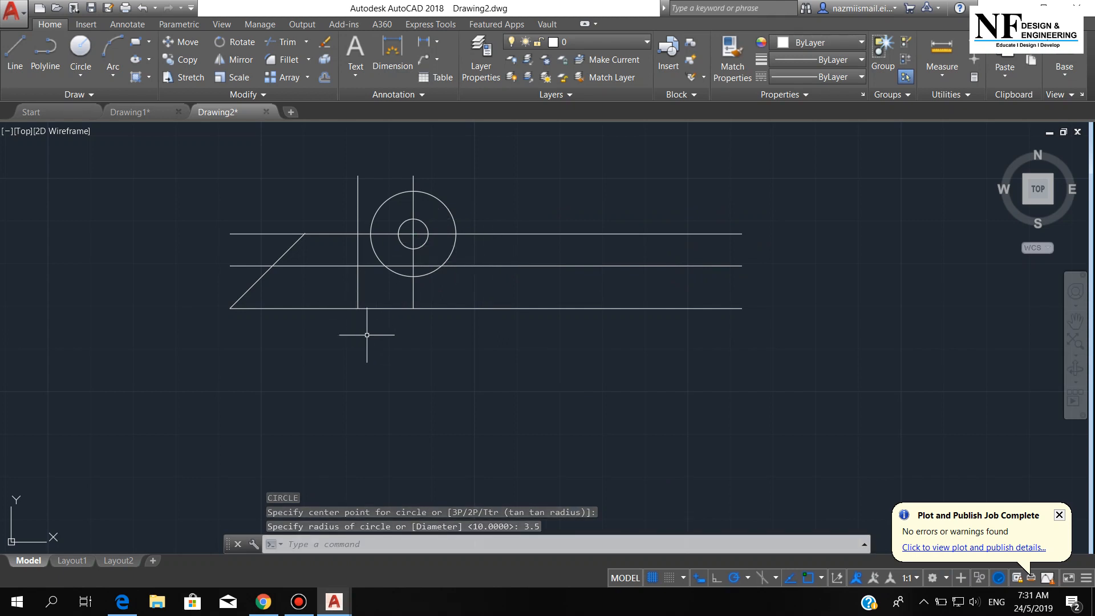
- Draw a circle of radius 10 centred at the left vertical line's lower end, reaching up to the middle horizontal line
{"action": "type", "text": "c"}
{"action": "key", "text": "Return"}
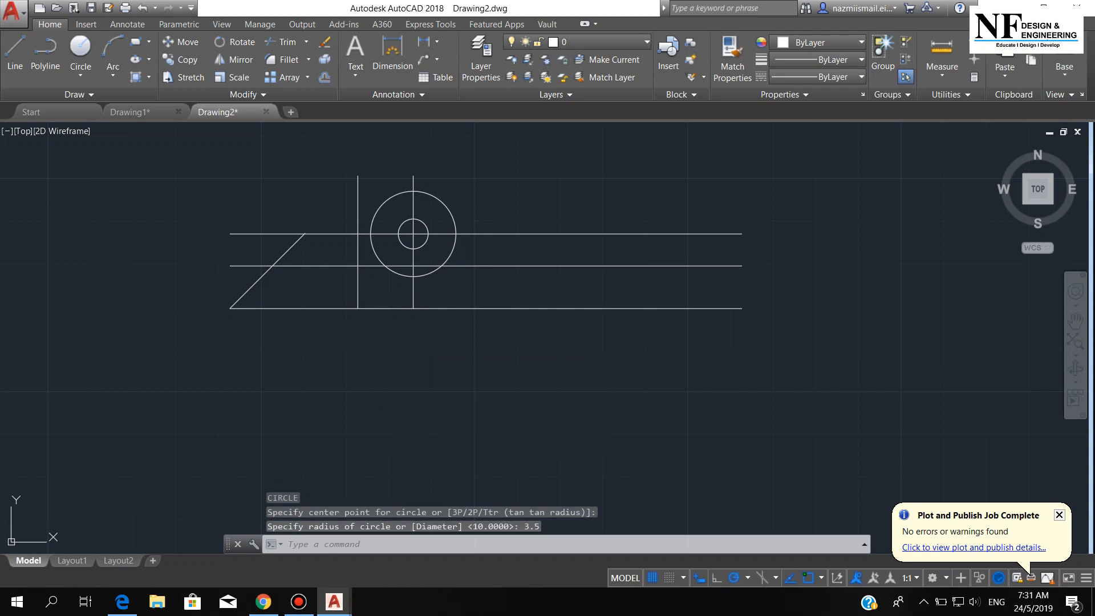
{"action": "left_click", "coordinate": [357, 308]}
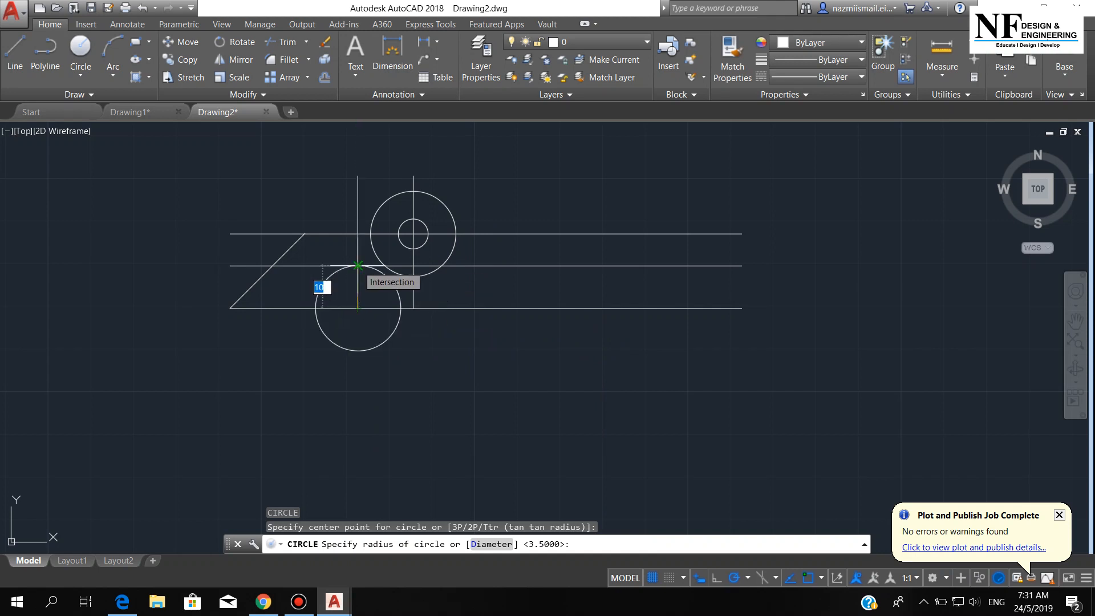
{"action": "left_click", "coordinate": [358, 266]}
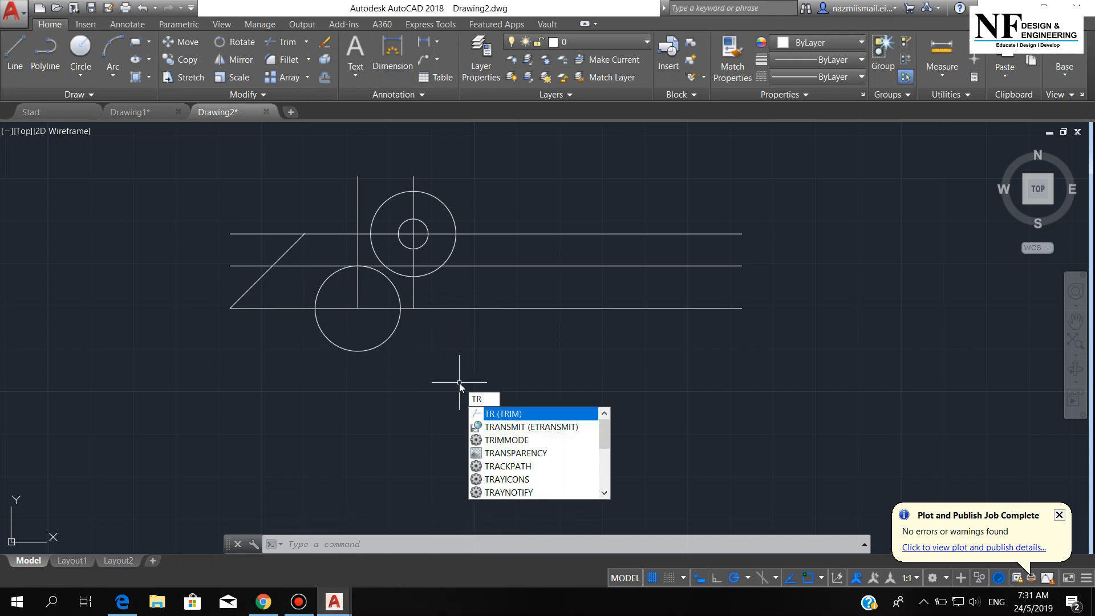
- Trim the baseline circle to its upper-left quarter arc and remove the left vertical line's portion below the middle horizontal line
{"action": "key", "text": "Return"}
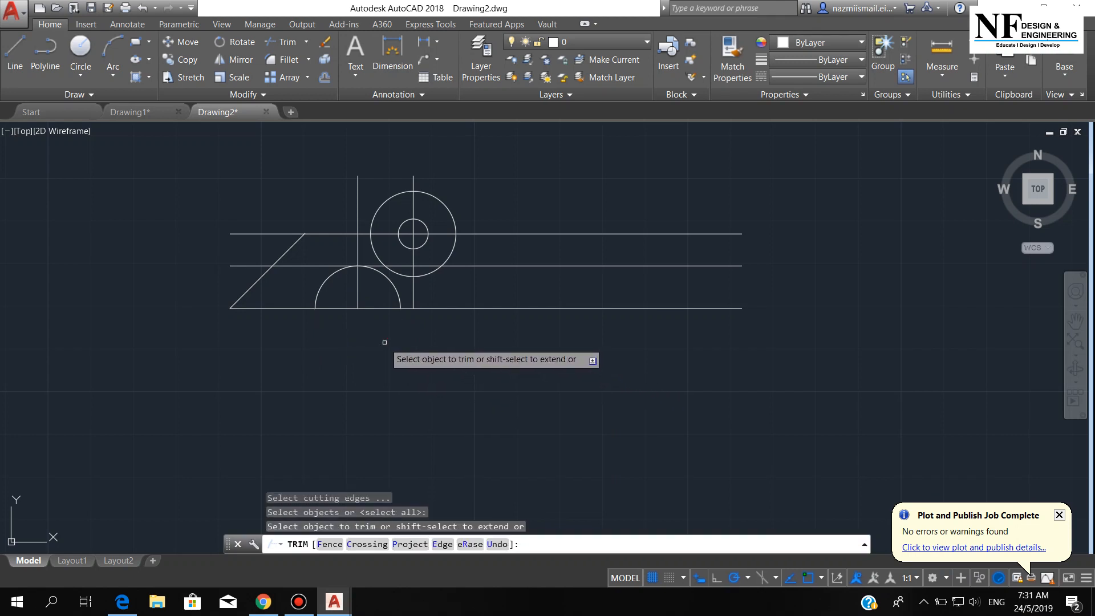
{"action": "left_click", "coordinate": [383, 276]}
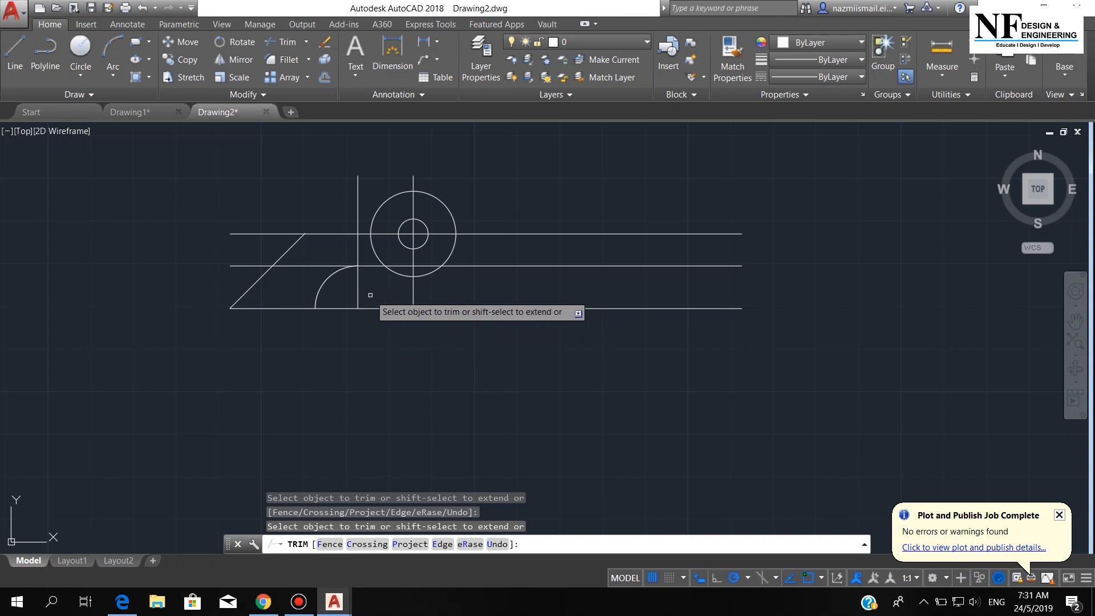
{"action": "left_click", "coordinate": [358, 295]}
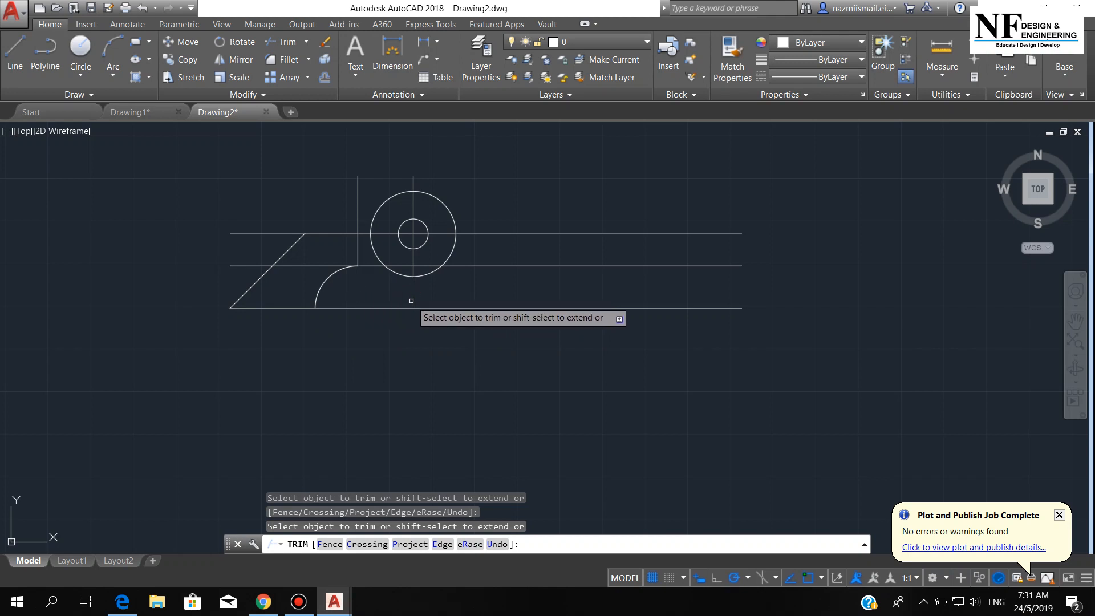
- Trim the radius-10 circle's arc below the middle horizontal line, the vertical line below the small circle, and the lines crossing inside it
{"action": "left_click", "coordinate": [426, 275]}
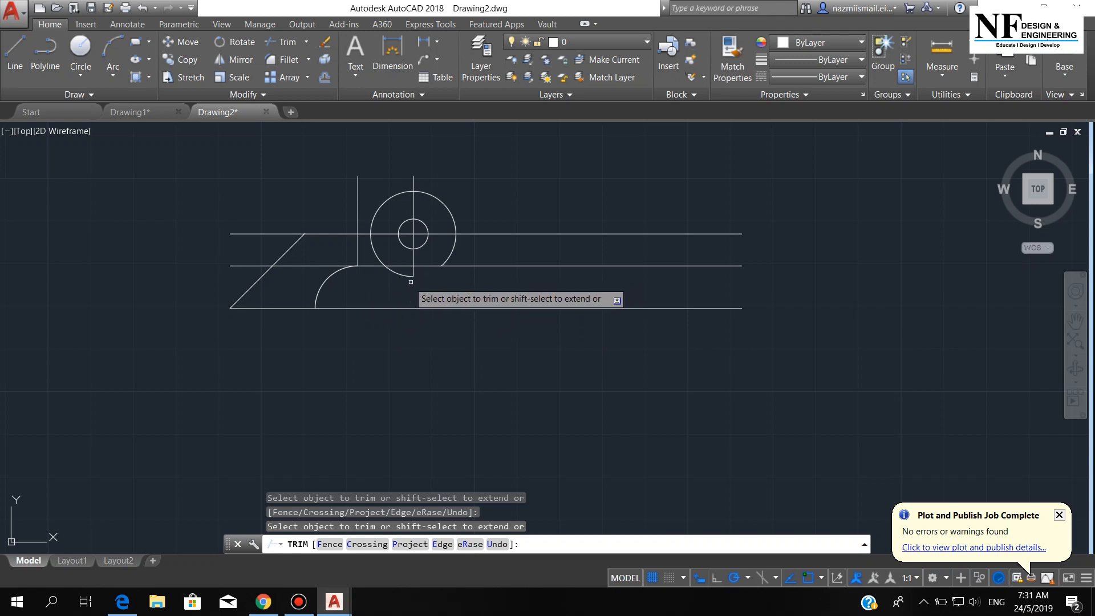
{"action": "left_click", "coordinate": [393, 271]}
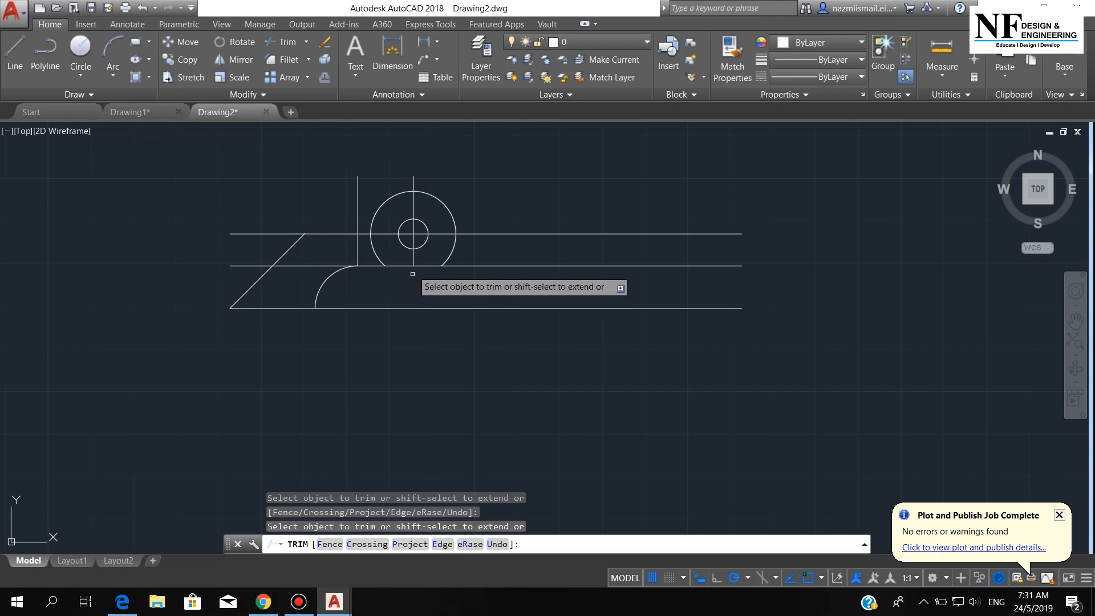
{"action": "left_click", "coordinate": [413, 257]}
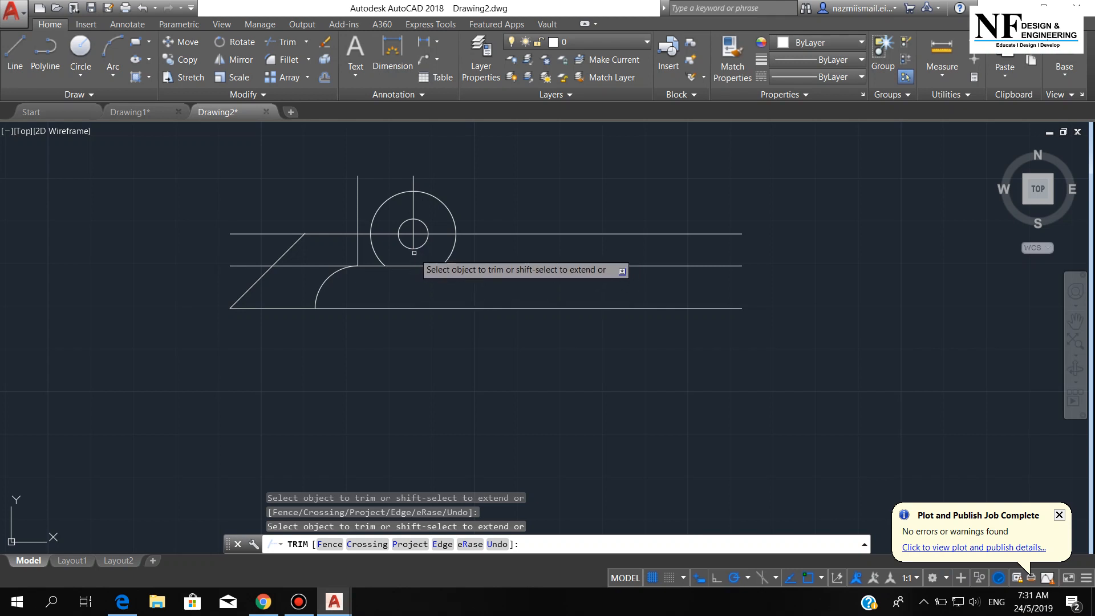
{"action": "left_click", "coordinate": [419, 234]}
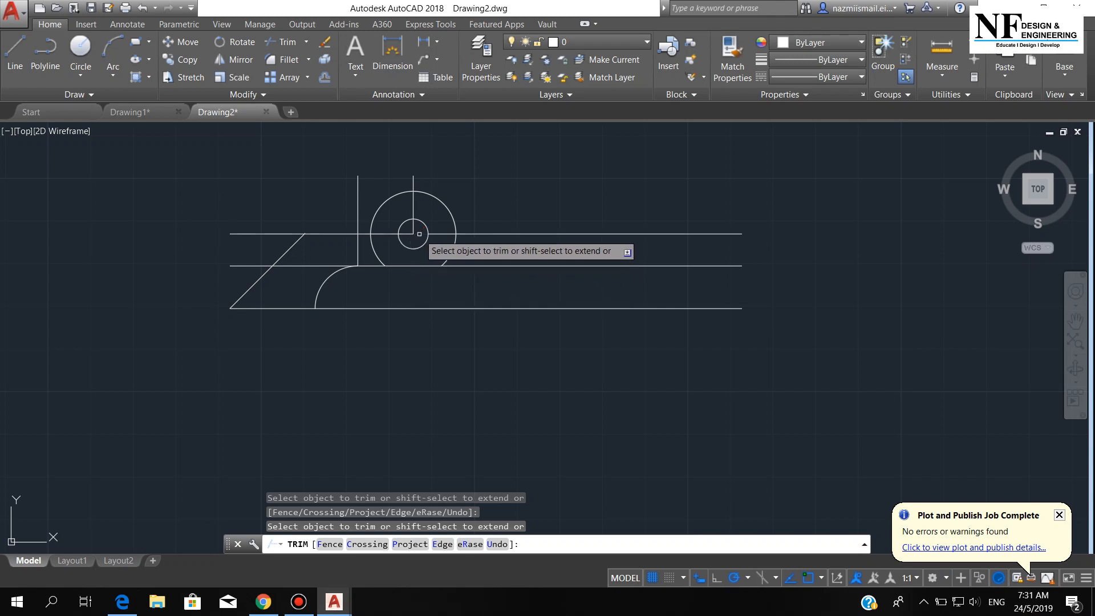
{"action": "left_click", "coordinate": [404, 235]}
{"action": "left_click", "coordinate": [413, 230]}
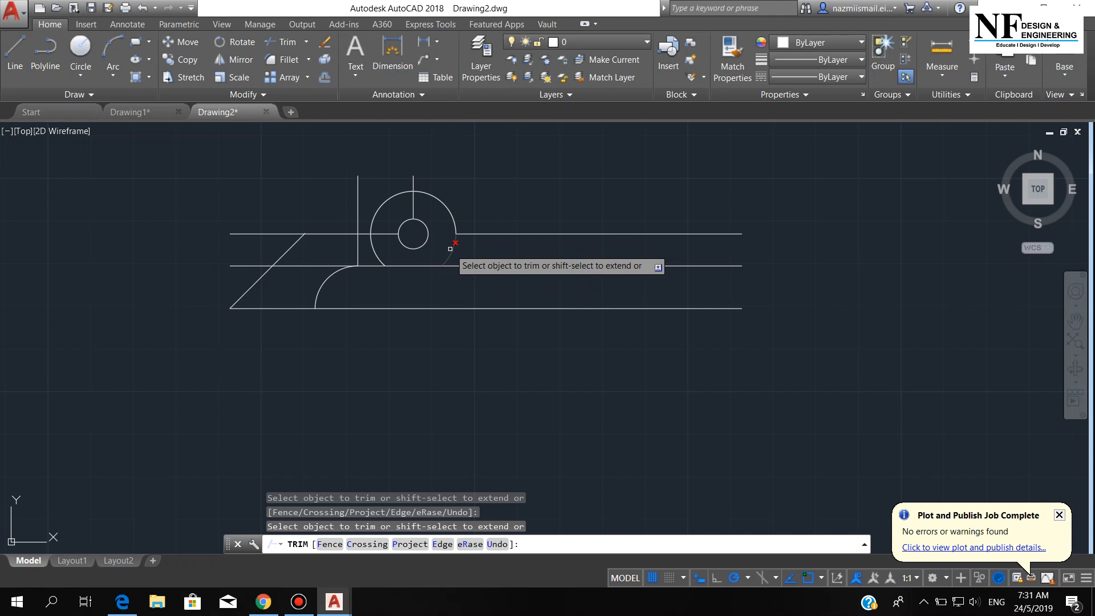
- Trim the radius-10 circle to its upper half and cut away the construction line portions inside it and between it and the slanted edge
{"action": "left_click", "coordinate": [450, 249]}
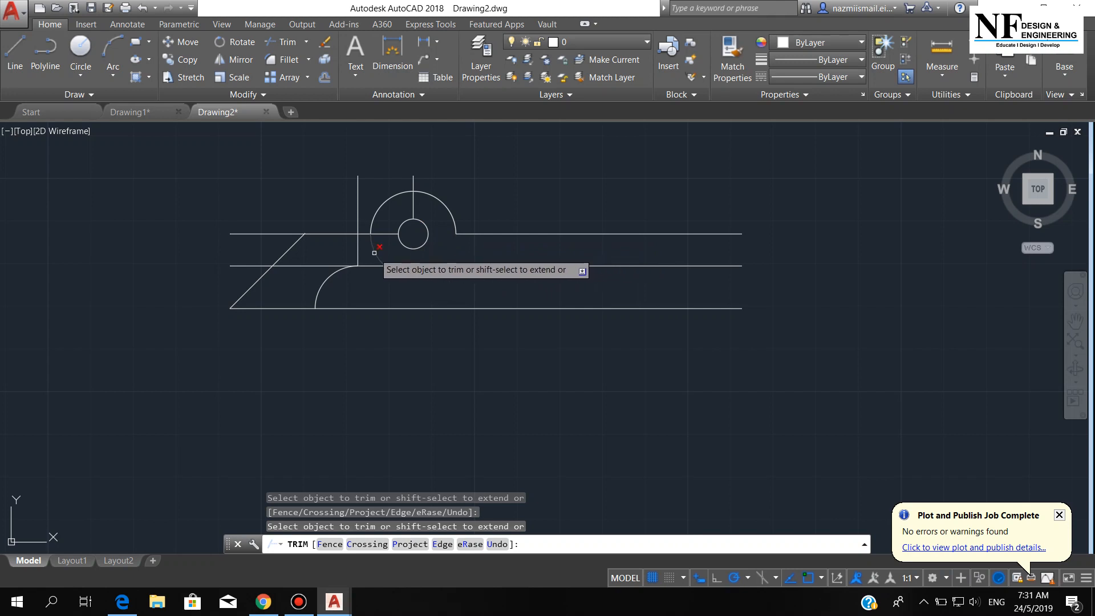
{"action": "left_click", "coordinate": [373, 251]}
{"action": "left_click", "coordinate": [412, 205]}
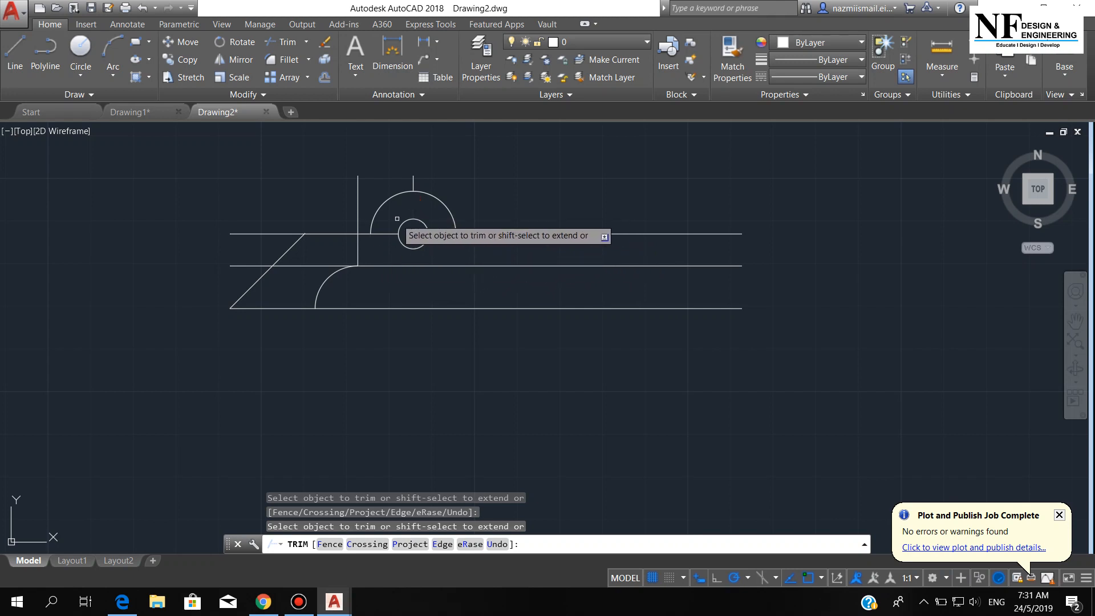
{"action": "left_click", "coordinate": [363, 234]}
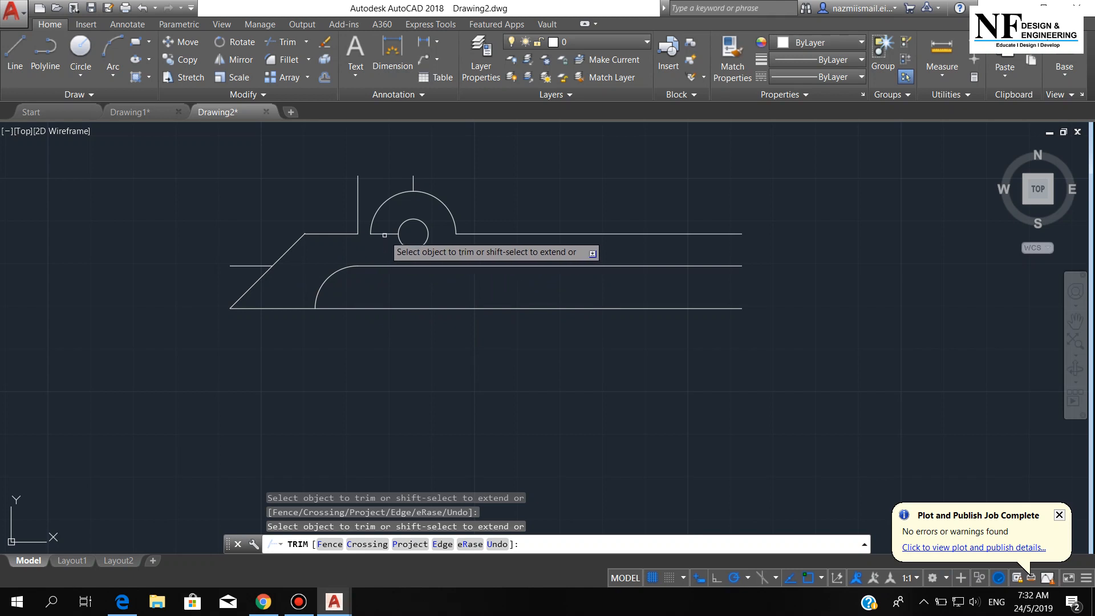
{"action": "key", "text": "Return"}
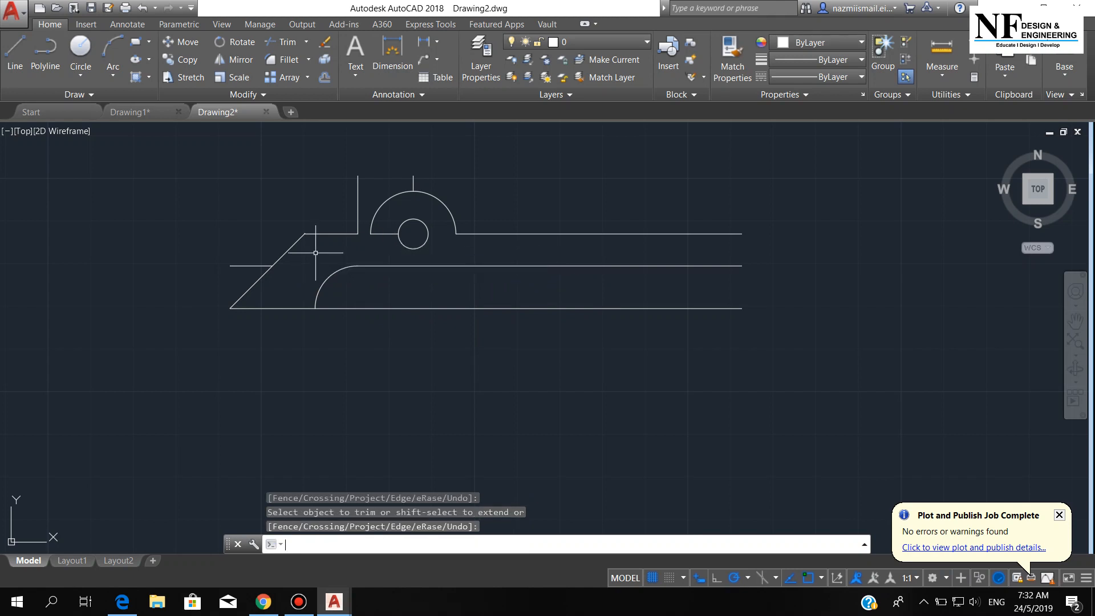
- Erase the leftover stub outside the slanted edge, both vertical stubs, and the top line segments inside and beyond the half circle
{"action": "left_click", "coordinate": [246, 266]}
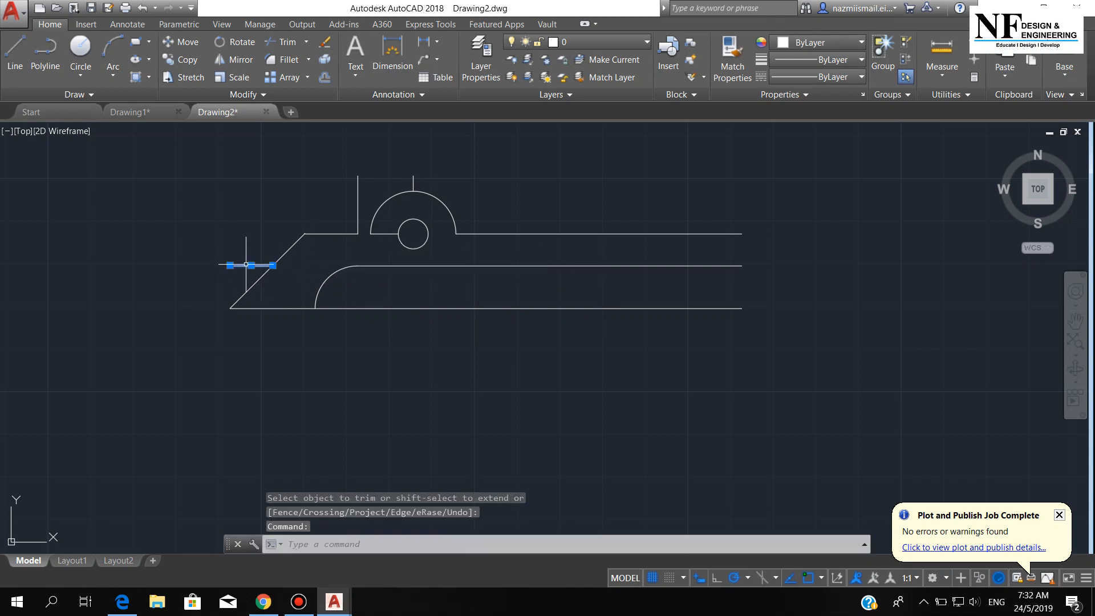
{"action": "left_click", "coordinate": [358, 204]}
{"action": "left_click", "coordinate": [413, 183]}
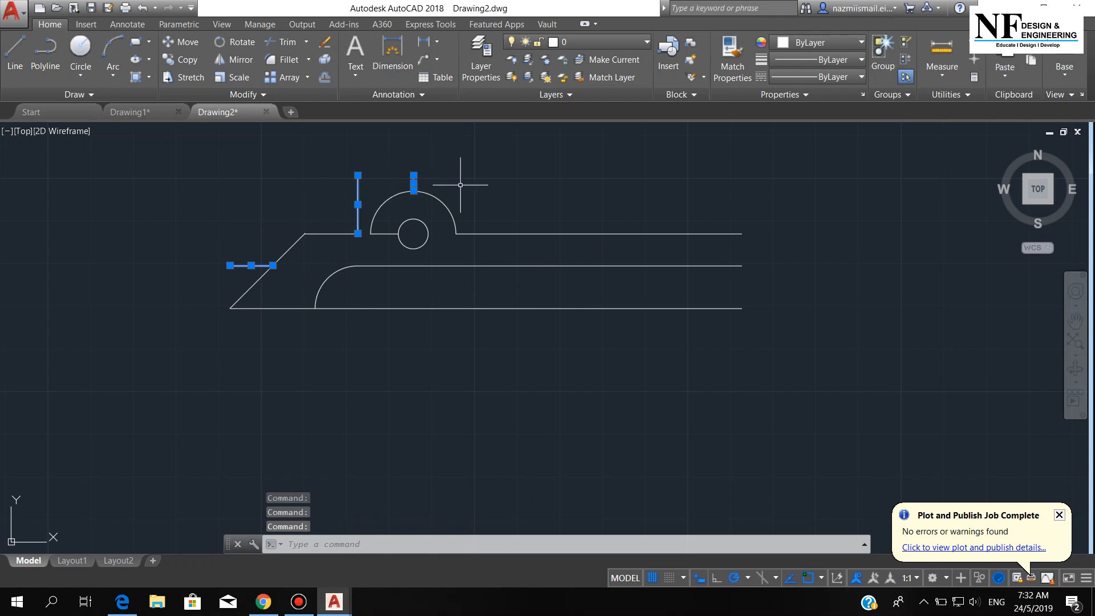
{"action": "key", "text": "Delete"}
{"action": "left_click", "coordinate": [385, 233]}
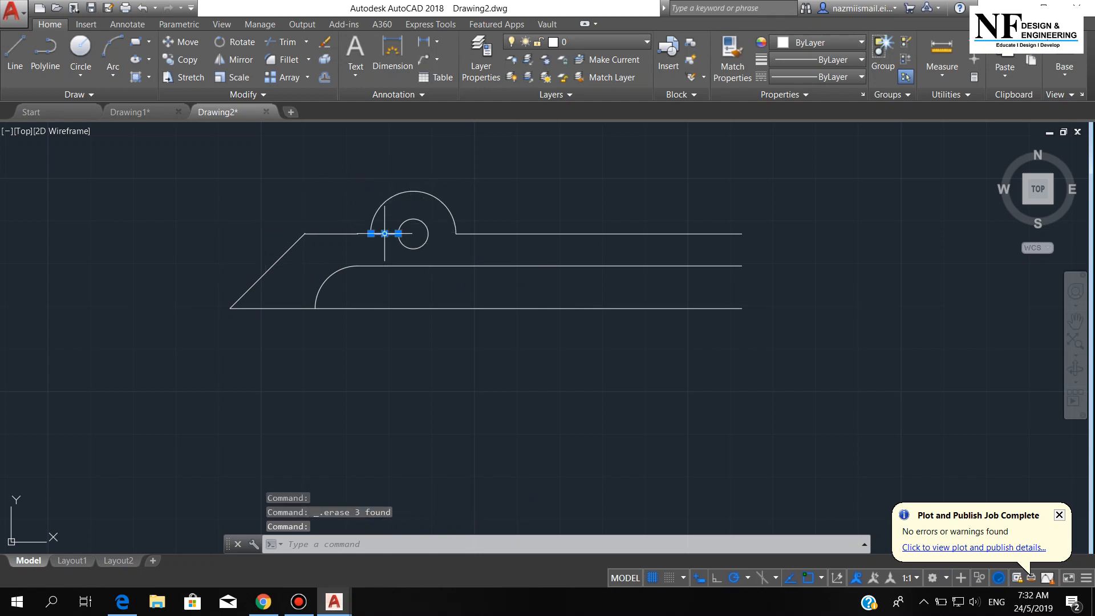
{"action": "key", "text": "Delete"}
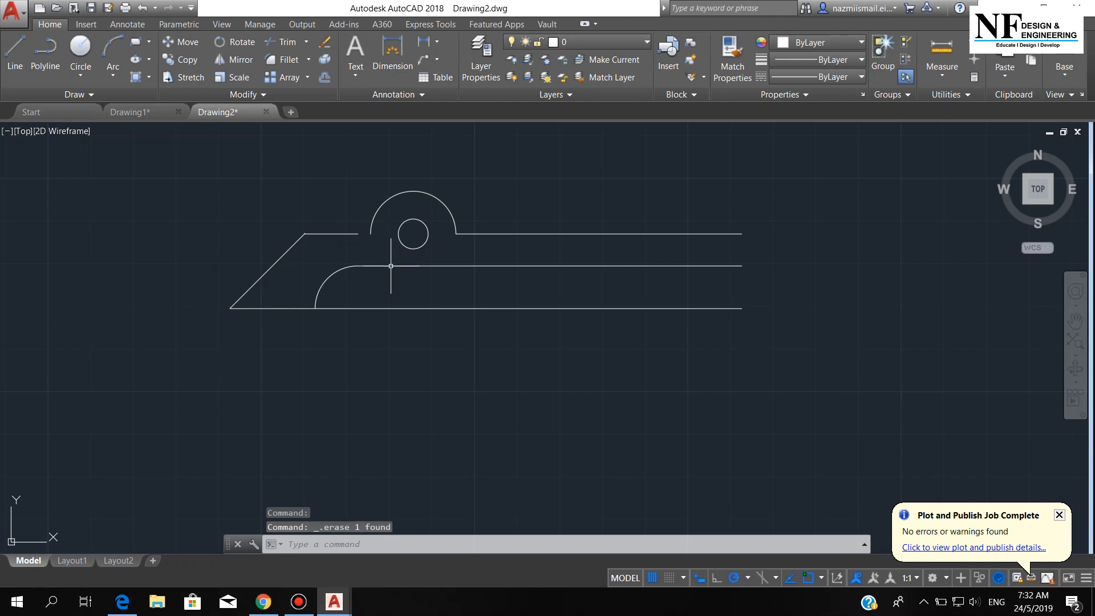
{"action": "left_click", "coordinate": [562, 233]}
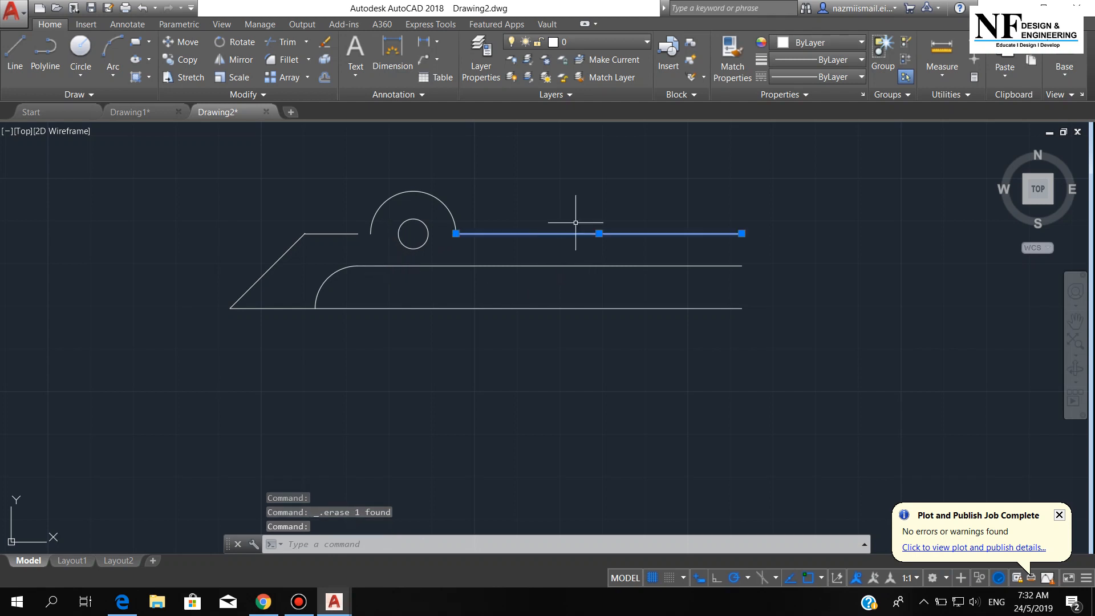
{"action": "key", "text": "Delete"}
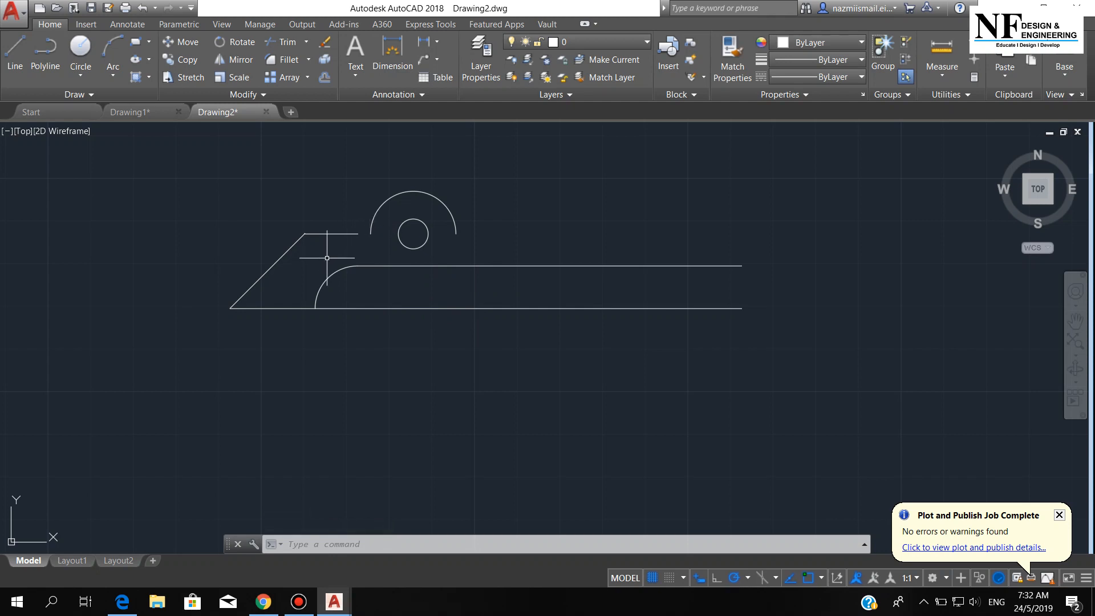
- Fillet the short top horizontal line and the half circle's left side with a radius of 10
{"action": "type", "text": "f"}
{"action": "key", "text": "Return"}
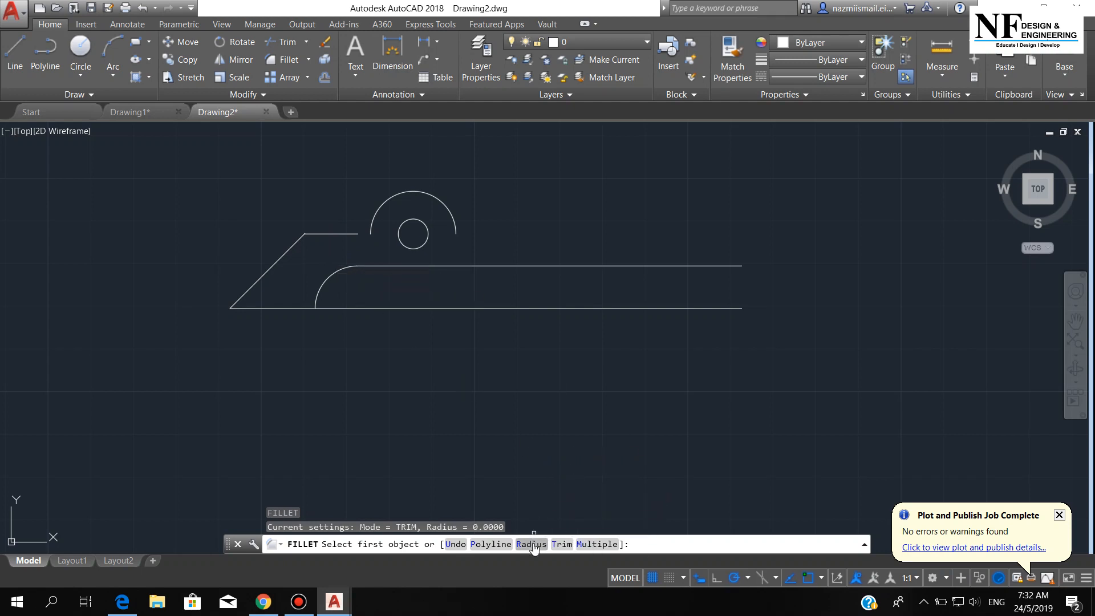
{"action": "left_click", "coordinate": [531, 544]}
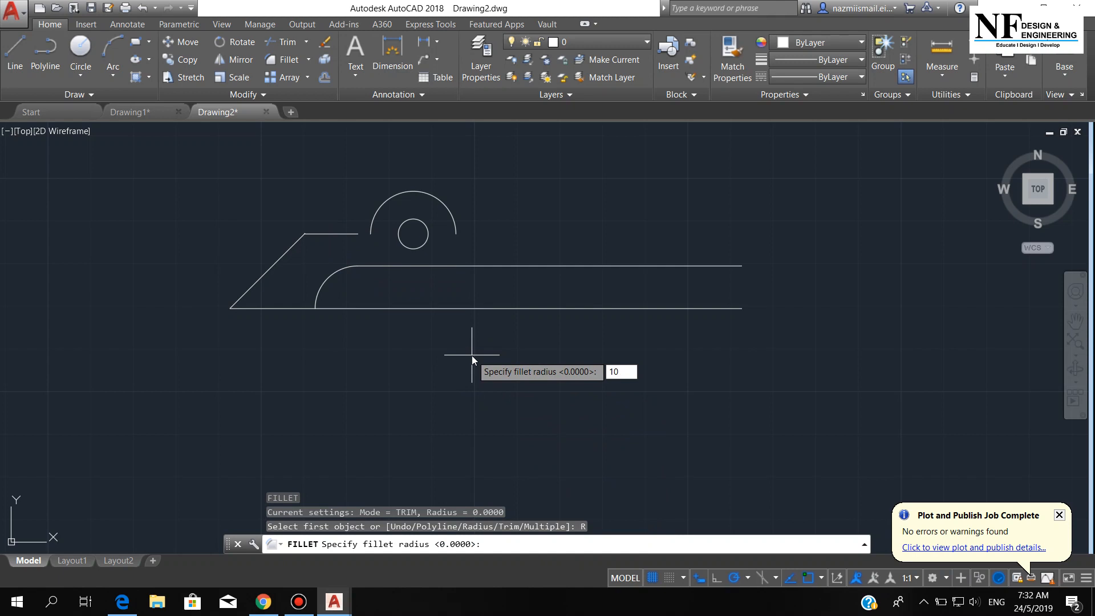
{"action": "key", "text": "Return"}
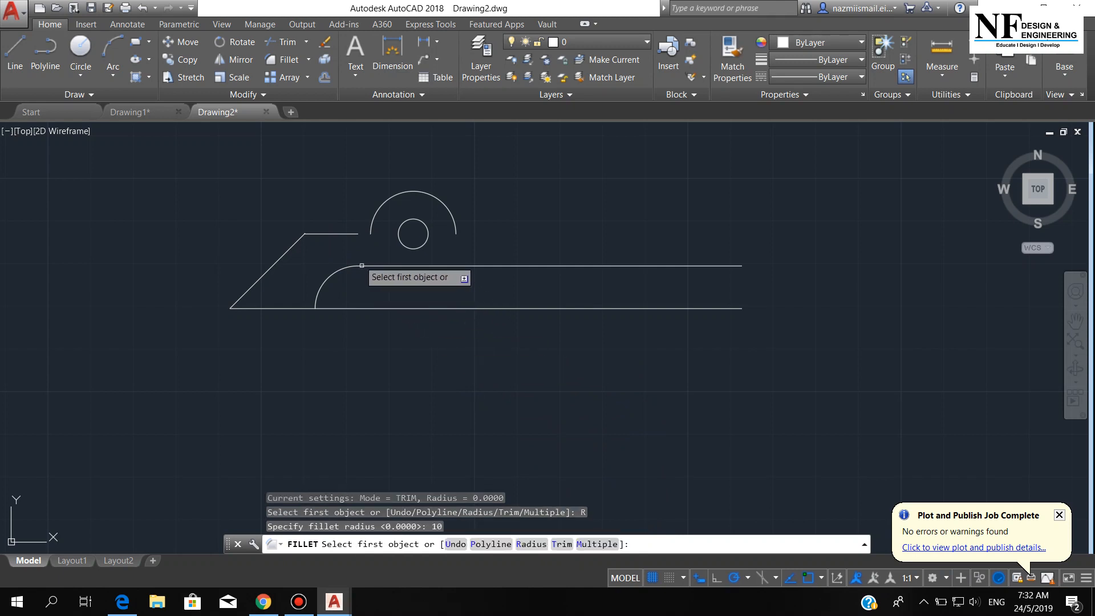
{"action": "left_click", "coordinate": [343, 234]}
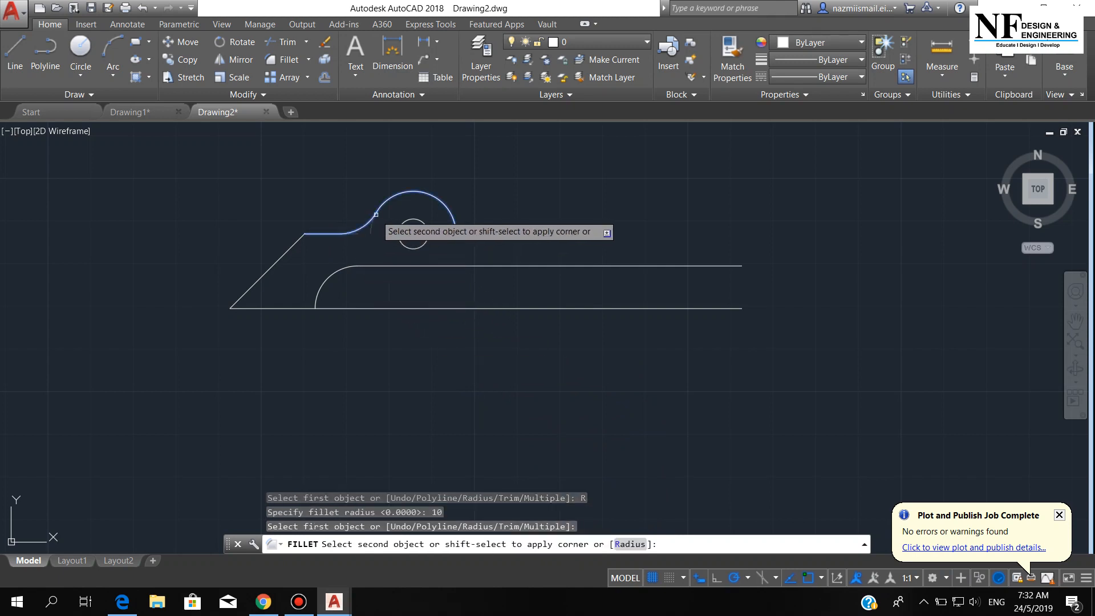
{"action": "left_click", "coordinate": [374, 216]}
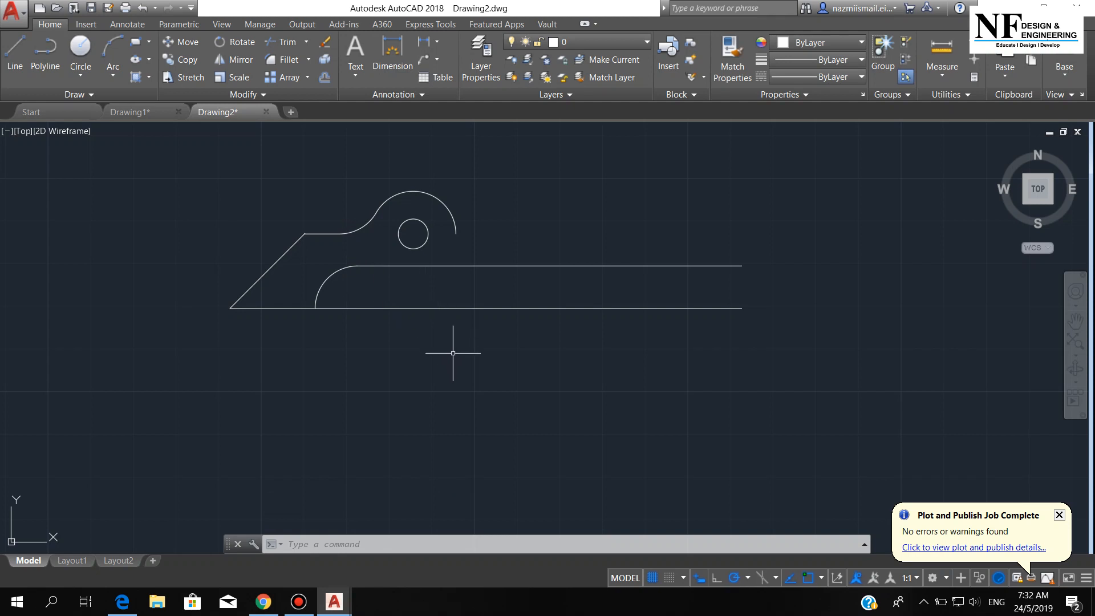
- Mirror the slanted edge, top profile, small circle and quarter arc about a vertical line through the baseline's midpoint, keeping the originals
{"action": "type", "text": "mi"}
{"action": "key", "text": "Return"}
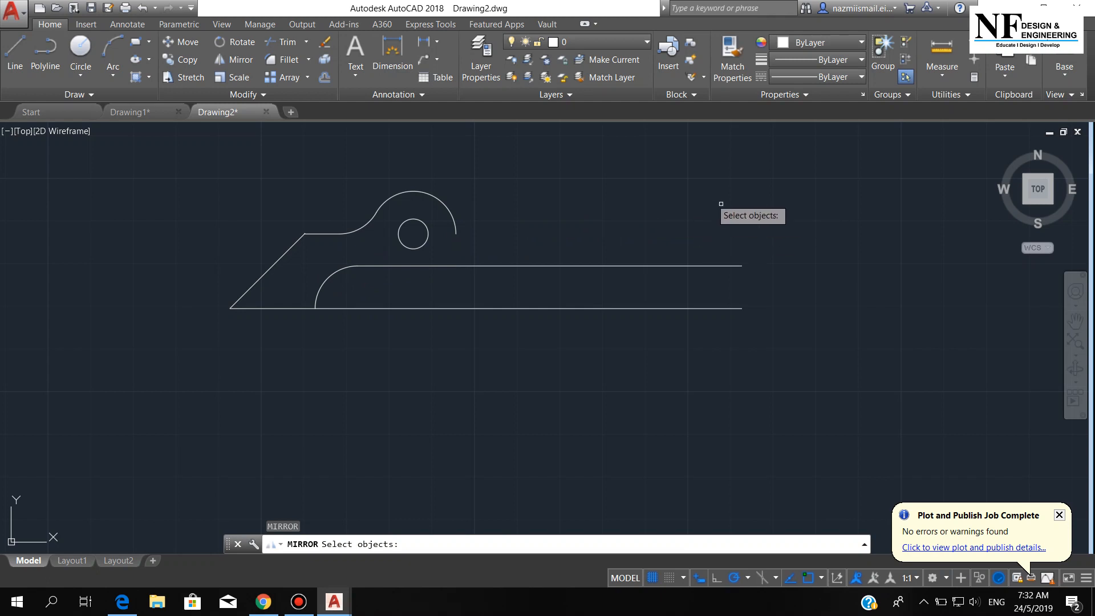
{"action": "left_click", "coordinate": [503, 242]}
{"action": "left_click", "coordinate": [311, 169]}
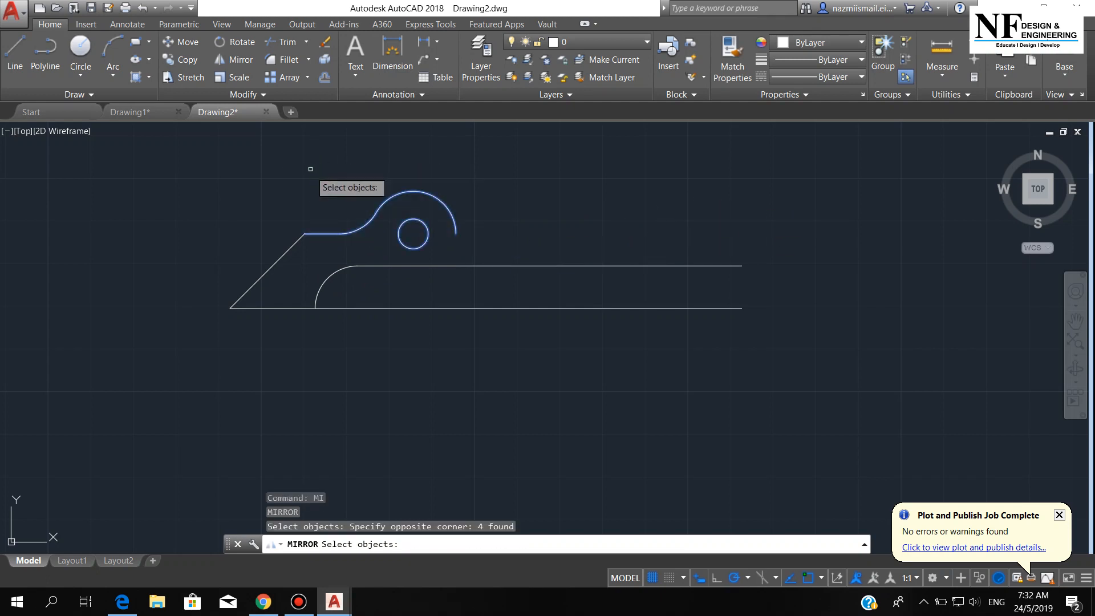
{"action": "left_click", "coordinate": [301, 260]}
{"action": "left_click", "coordinate": [252, 240]}
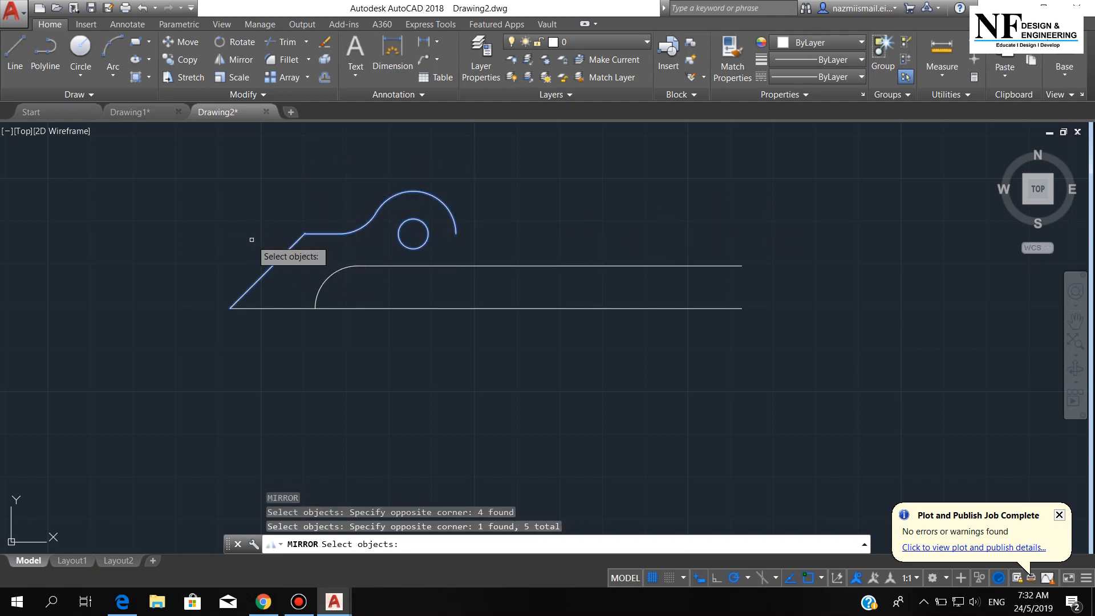
{"action": "left_click", "coordinate": [350, 271]}
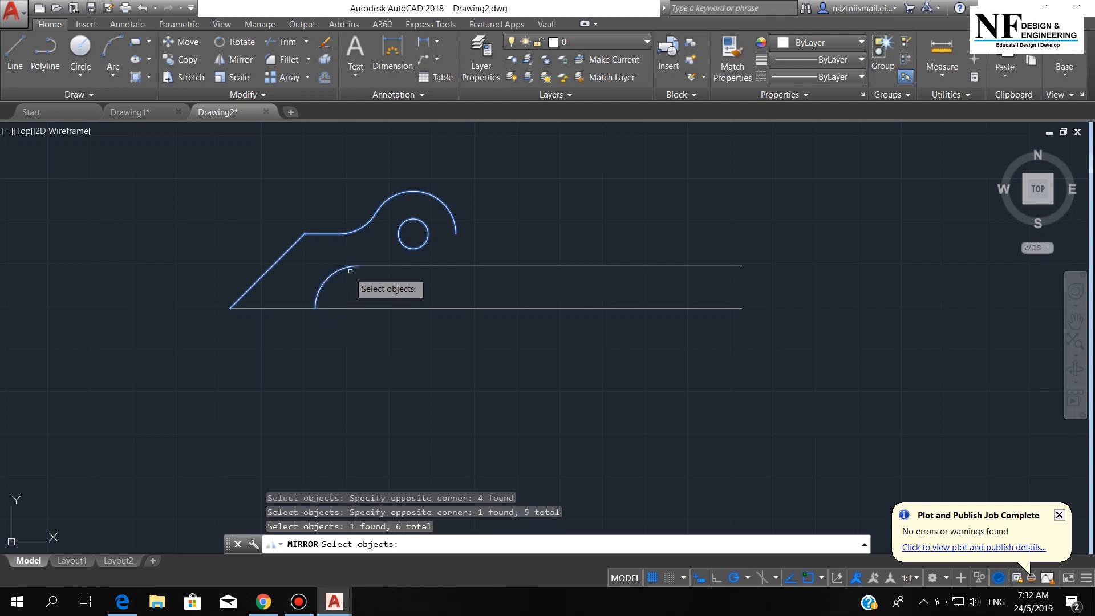
{"action": "key", "text": "Return"}
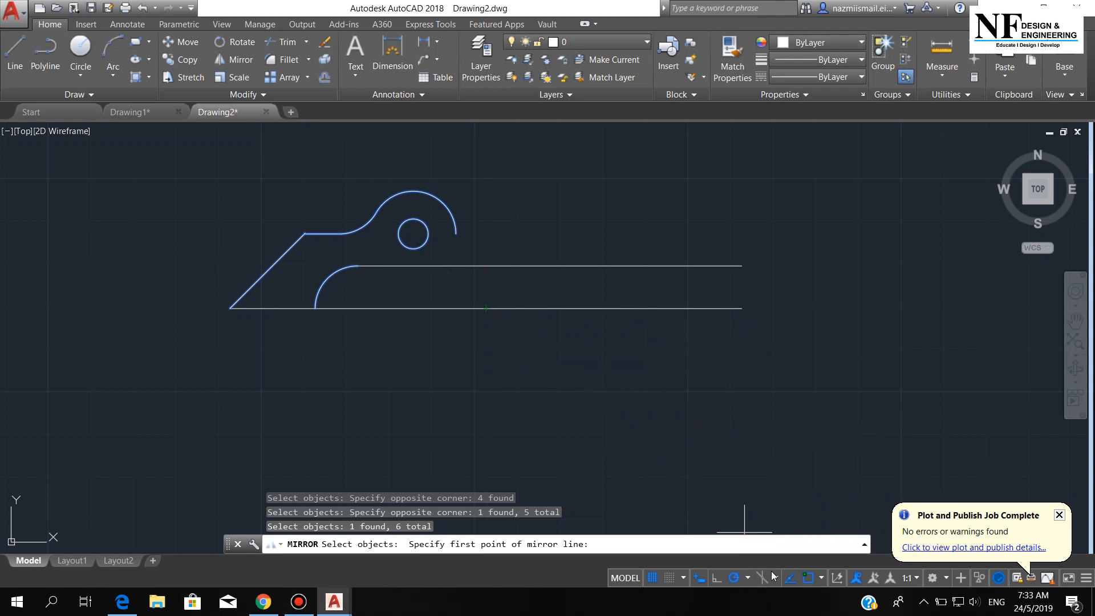
{"action": "left_click", "coordinate": [823, 576]}
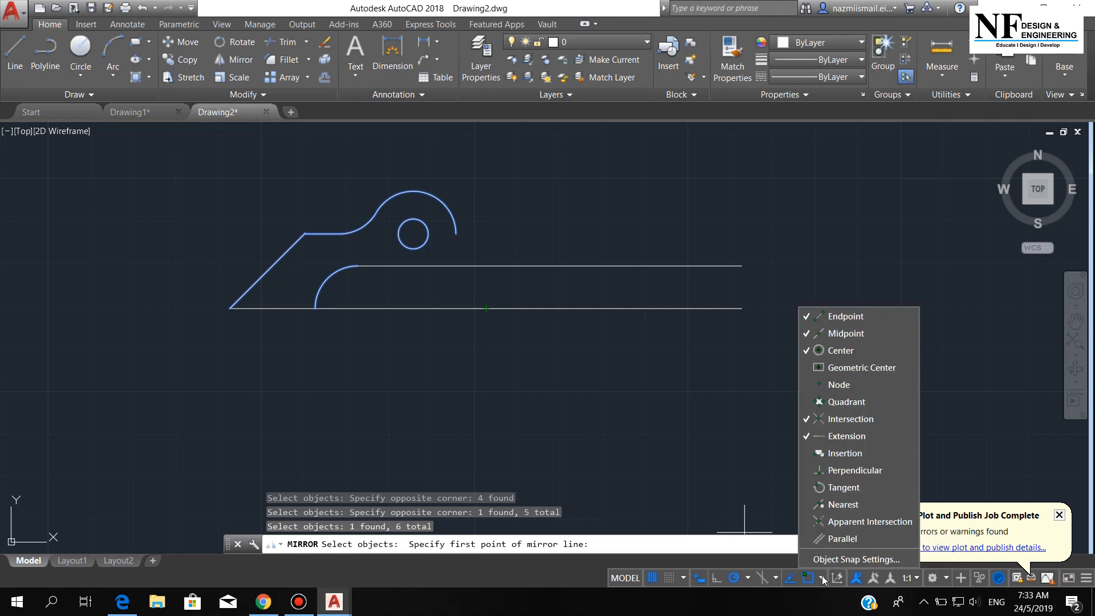
{"action": "left_click", "coordinate": [841, 333]}
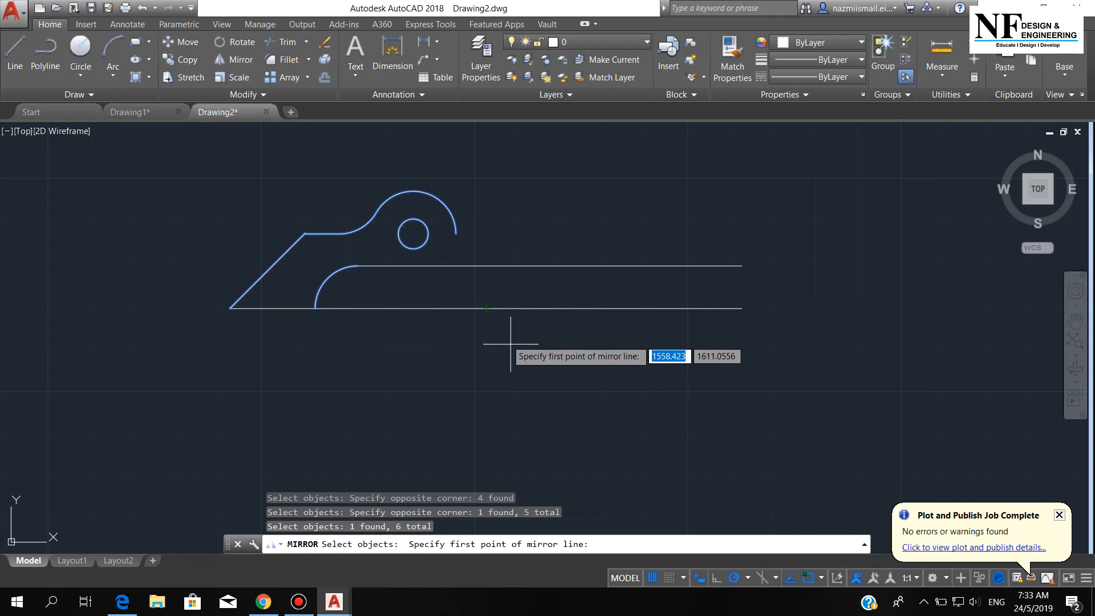
{"action": "left_click", "coordinate": [486, 309]}
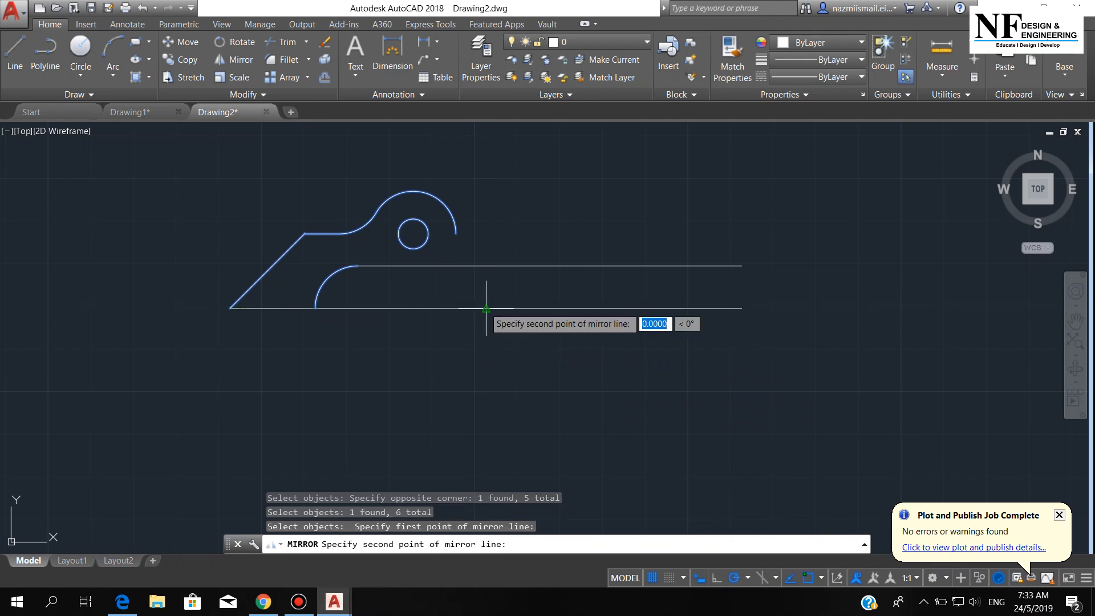
{"action": "left_click", "coordinate": [484, 179]}
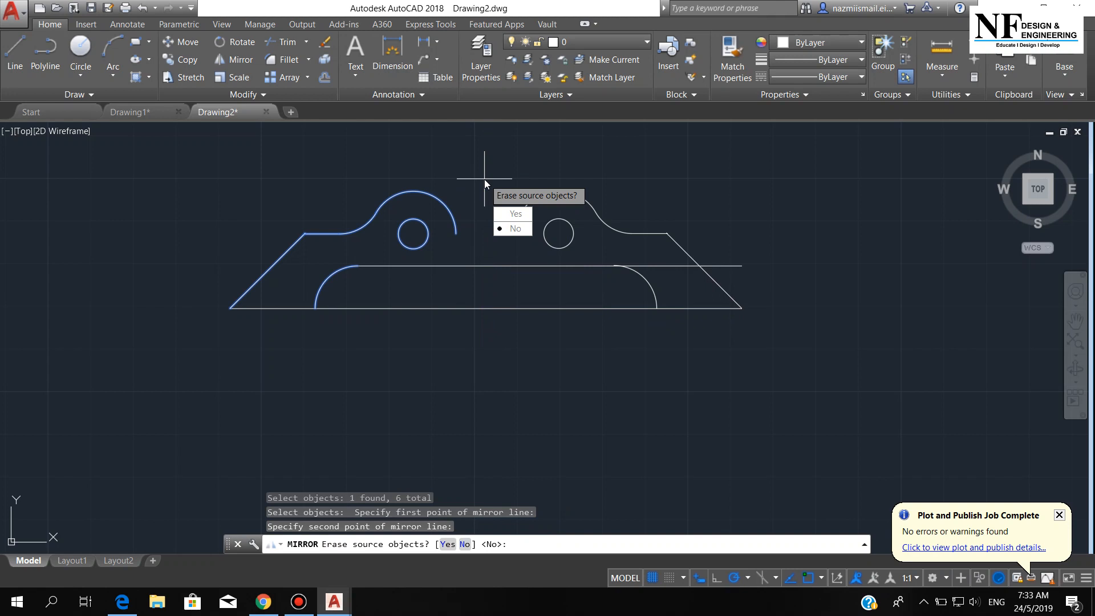
{"action": "key", "text": "Return"}
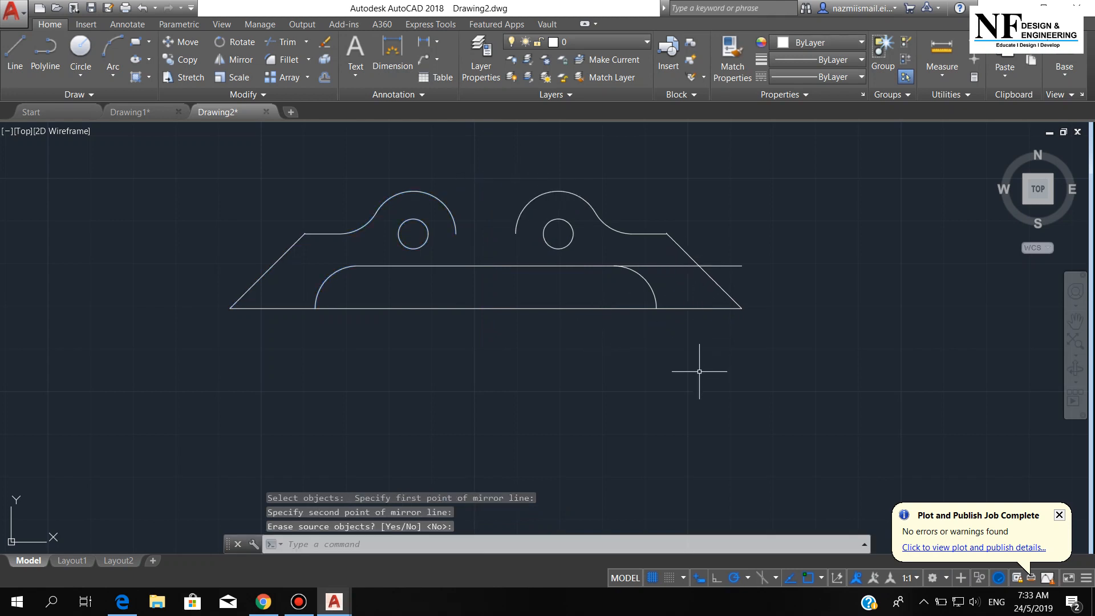
- Trim the middle horizontal line between the mirrored quarter arc and slanted edge, and erase its stub outside the outline
{"action": "type", "text": "tr"}
{"action": "key", "text": "Return"}
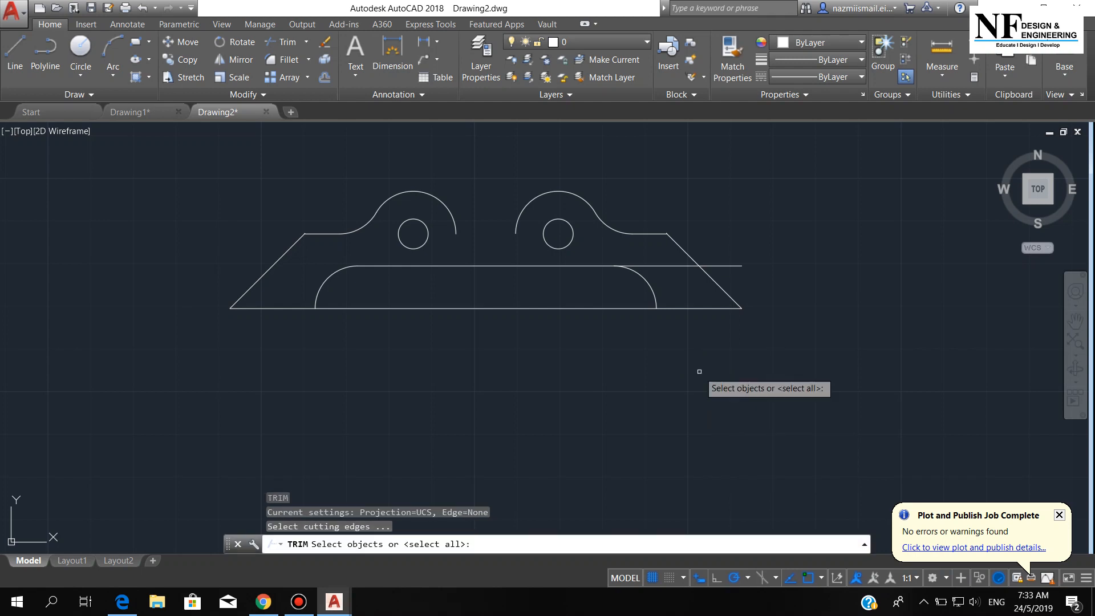
{"action": "key", "text": "Return"}
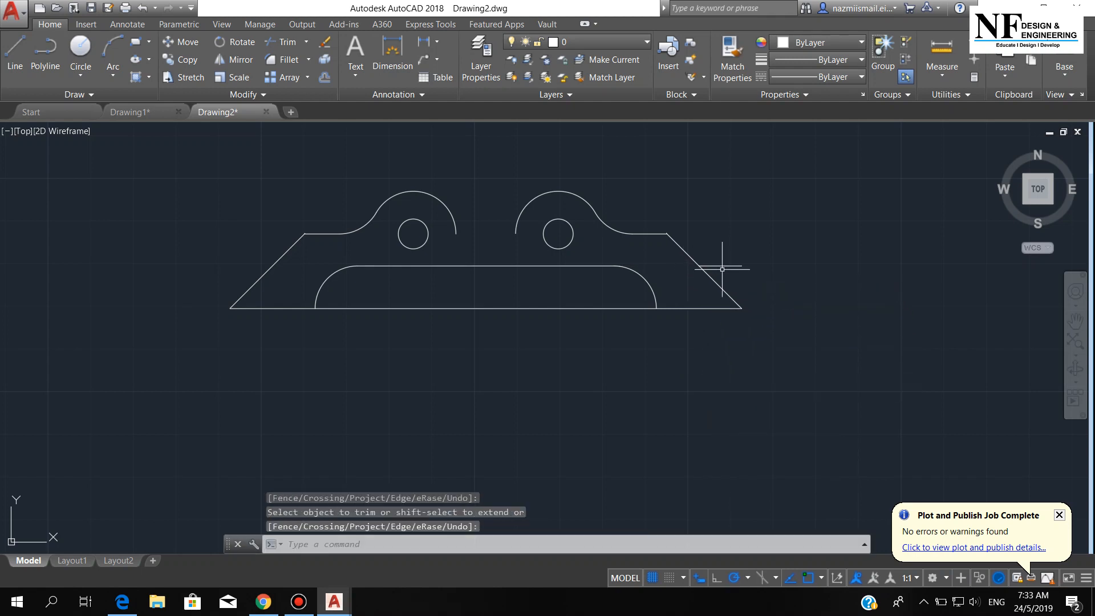
{"action": "key", "text": "Return"}
{"action": "left_click", "coordinate": [731, 265]}
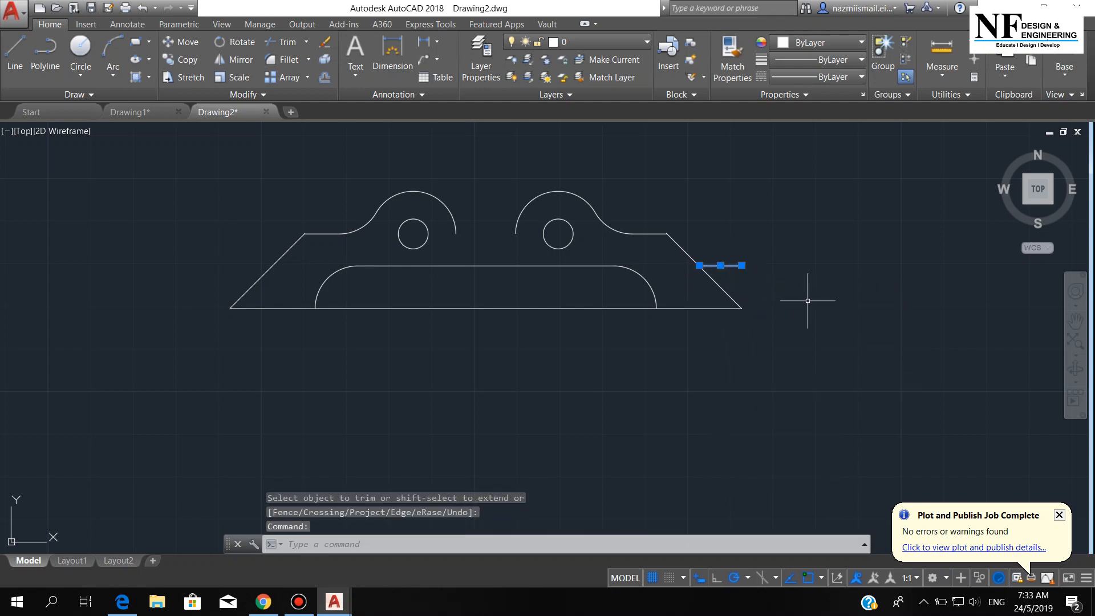
{"action": "key", "text": "Delete"}
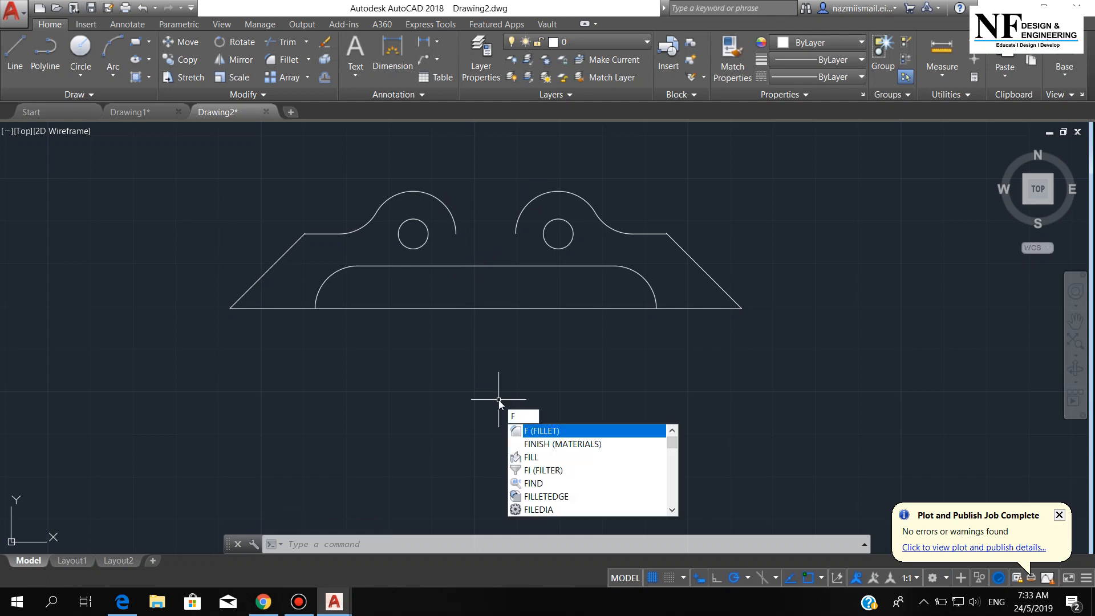
- Fillet the facing inner ends of the two half circles with a radius of 15
{"action": "key", "text": "Return"}
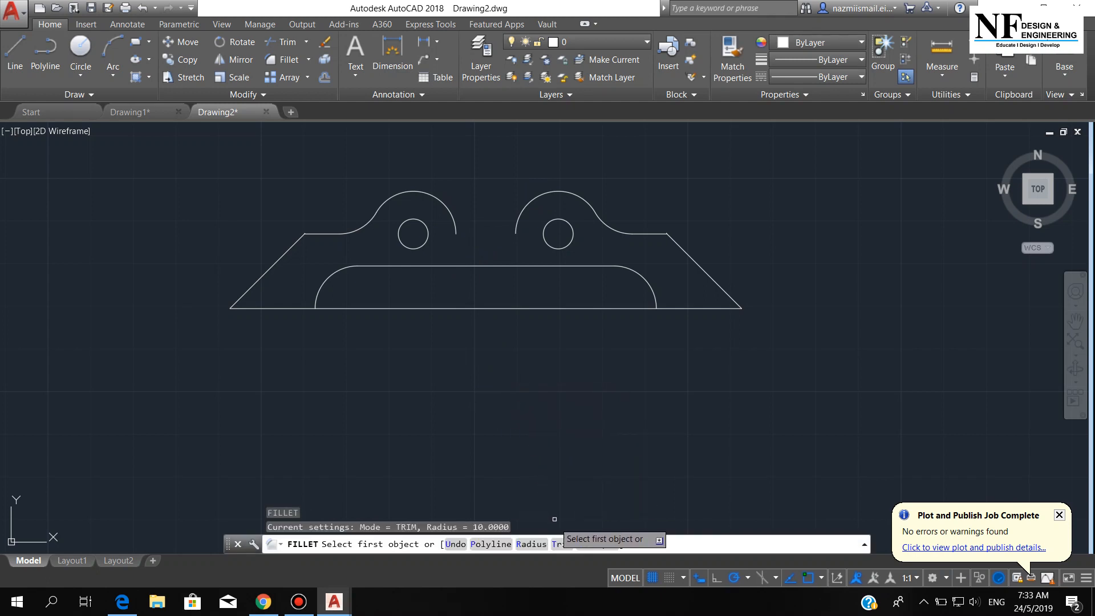
{"action": "left_click", "coordinate": [533, 543]}
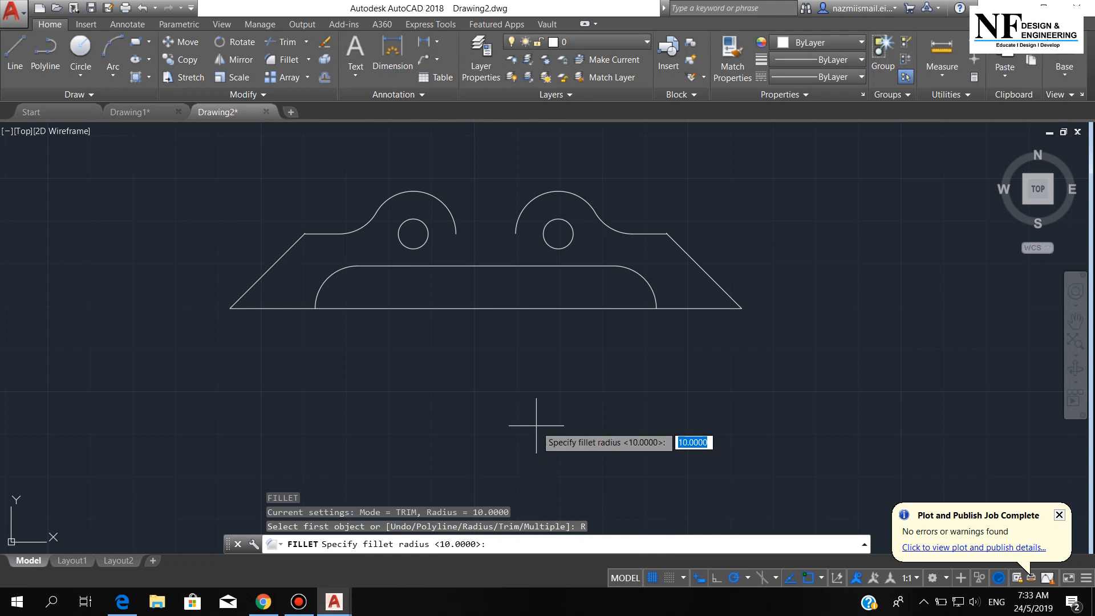
{"action": "type", "text": "15"}
{"action": "key", "text": "Return"}
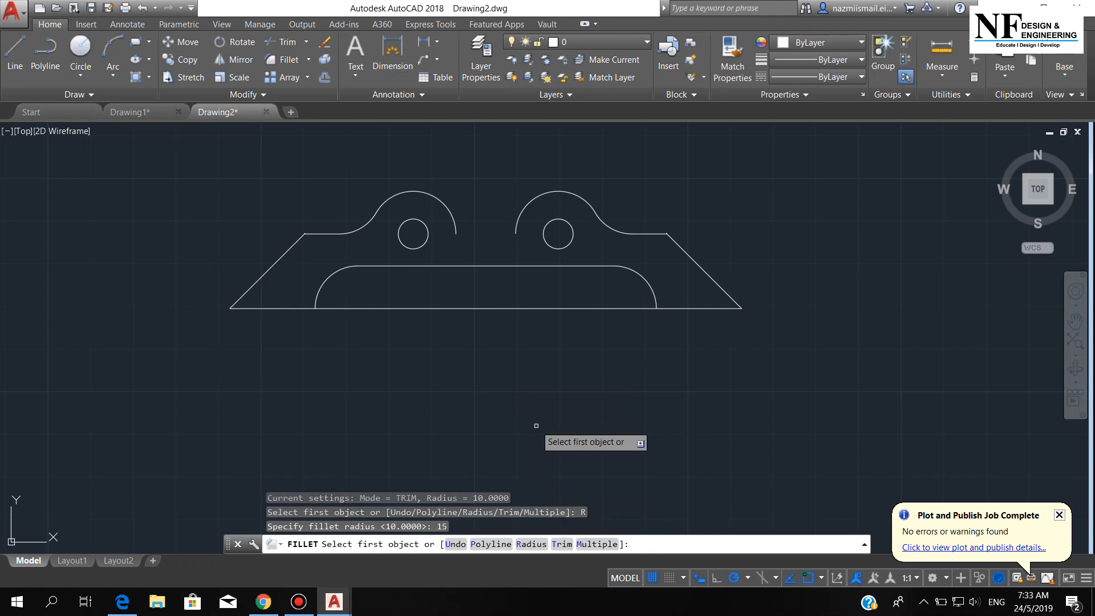
{"action": "left_click", "coordinate": [456, 231]}
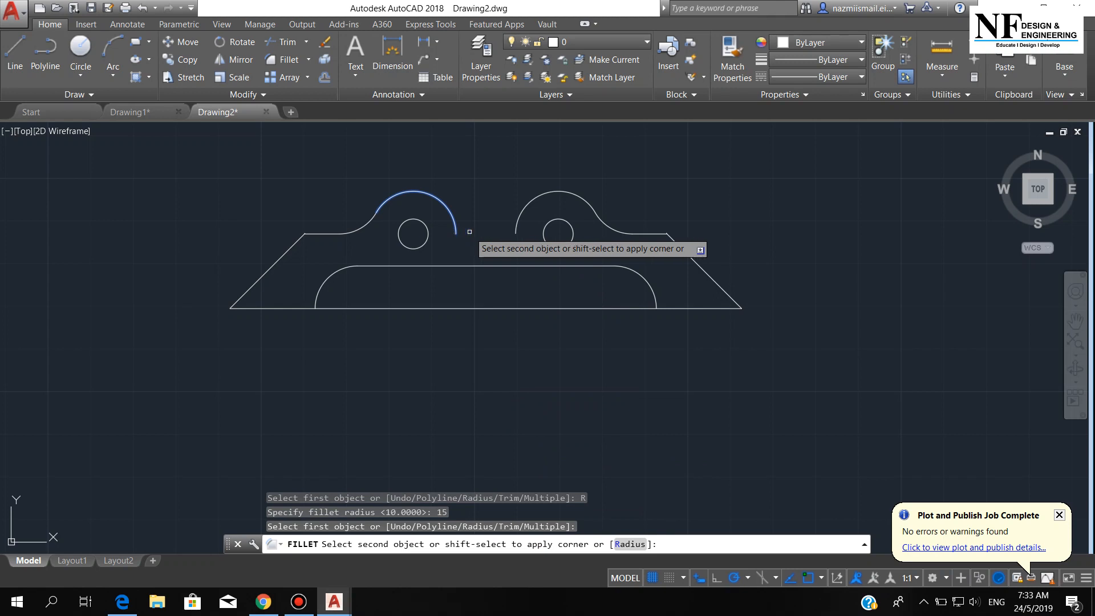
{"action": "left_click", "coordinate": [516, 229]}
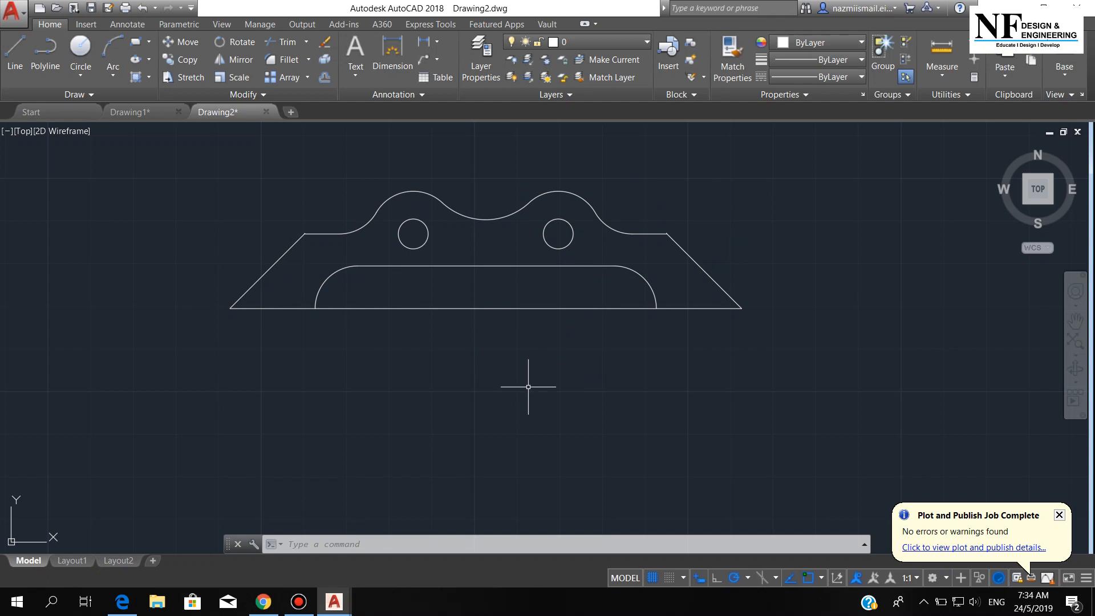
- Mirror everything above the baseline about the baseline from its left end to its right end, keeping the originals
{"action": "type", "text": "MI"}
{"action": "key", "text": "Return"}
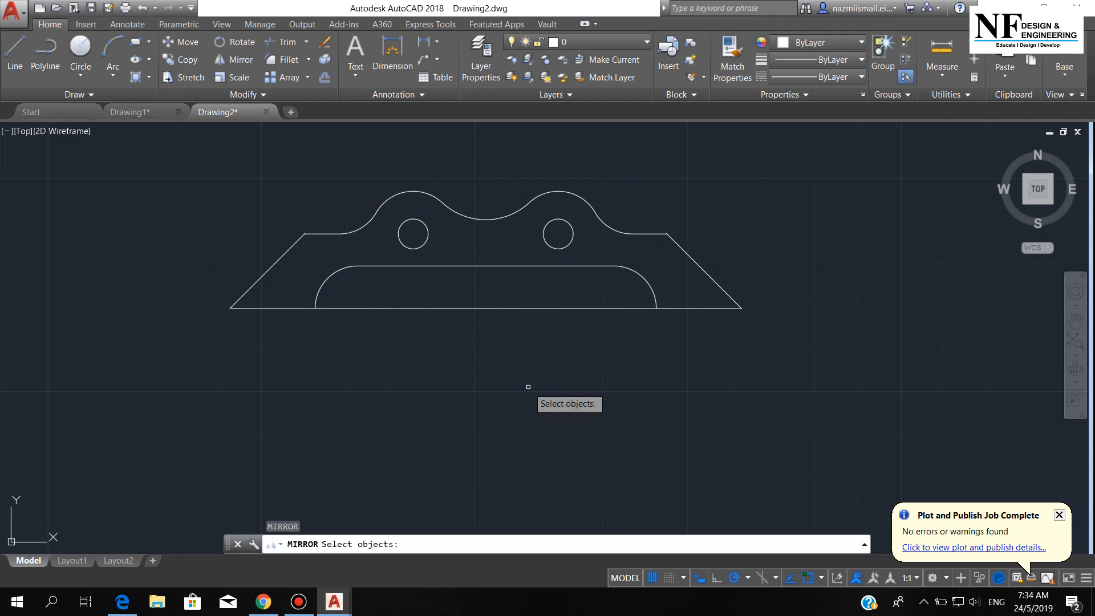
{"action": "left_click", "coordinate": [805, 288]}
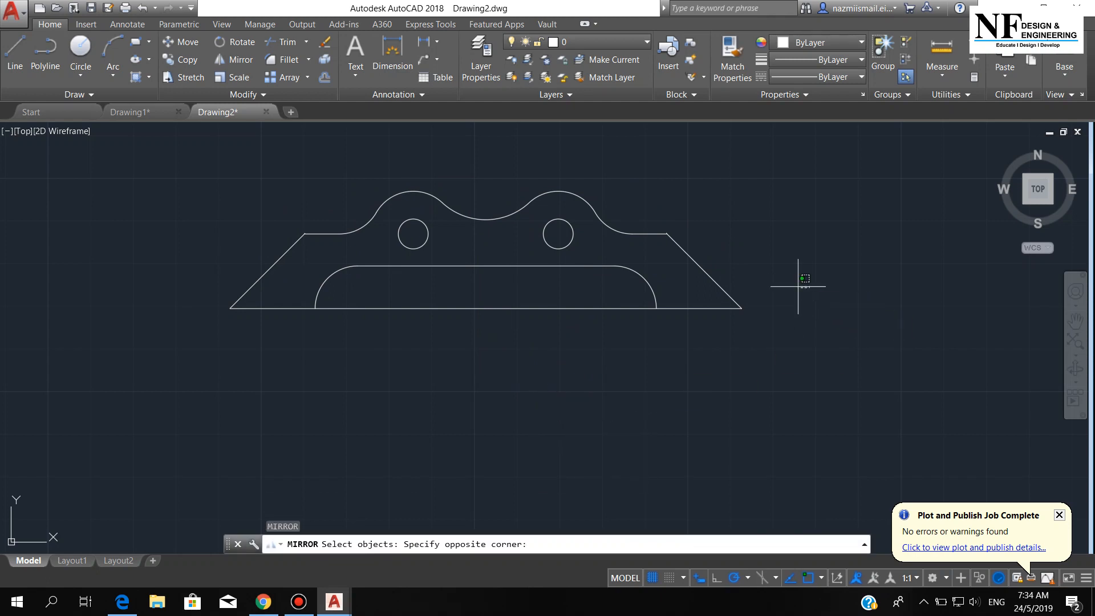
{"action": "left_click", "coordinate": [195, 165]}
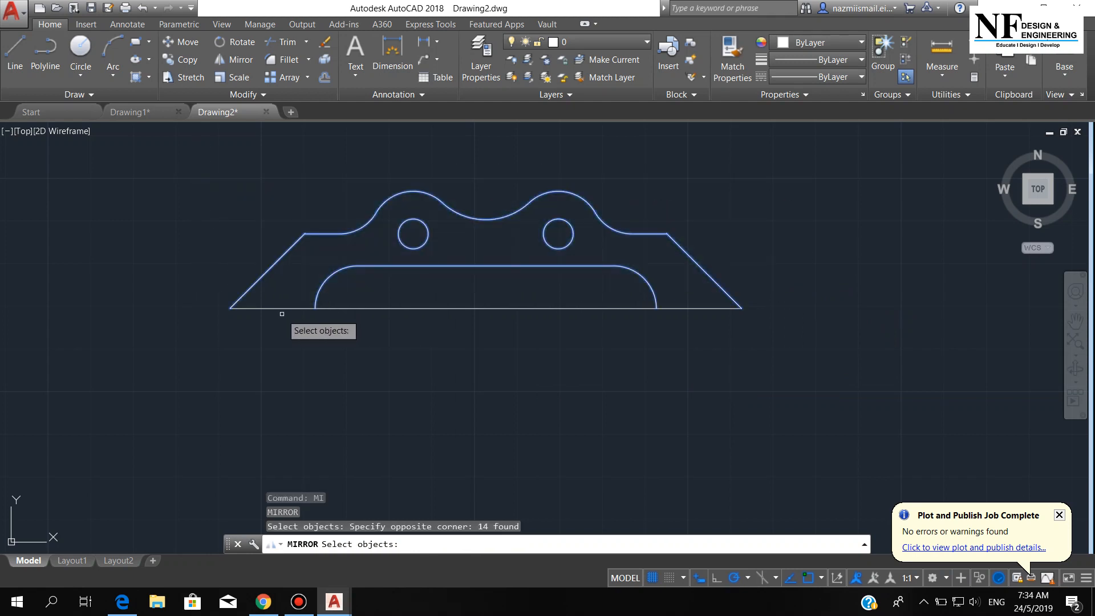
{"action": "key", "text": "Return"}
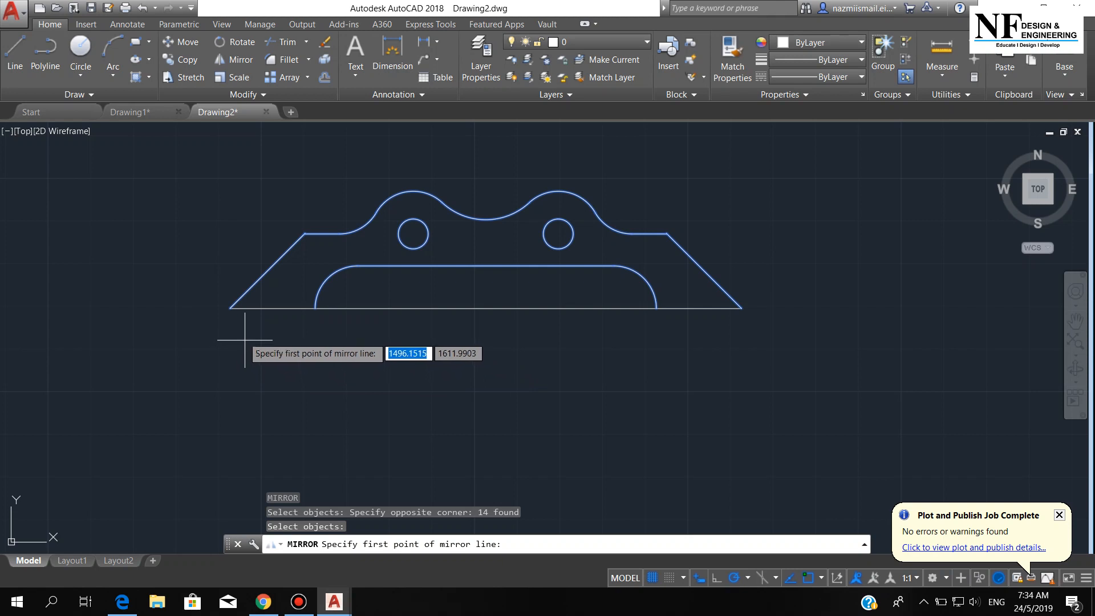
{"action": "left_click", "coordinate": [230, 308]}
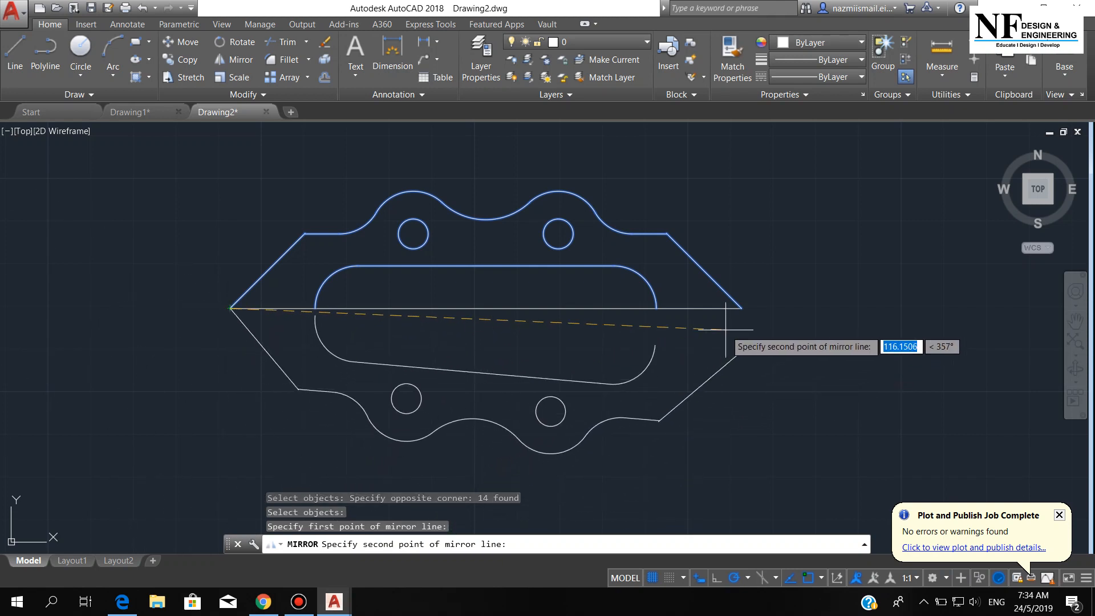
{"action": "left_click", "coordinate": [742, 307]}
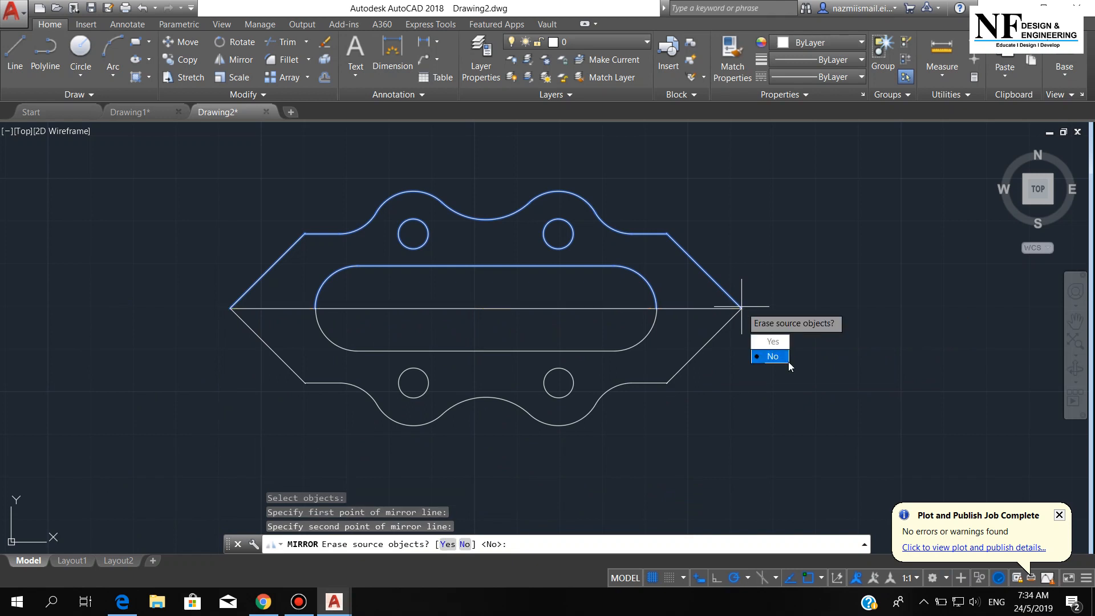
{"action": "key", "text": "Return"}
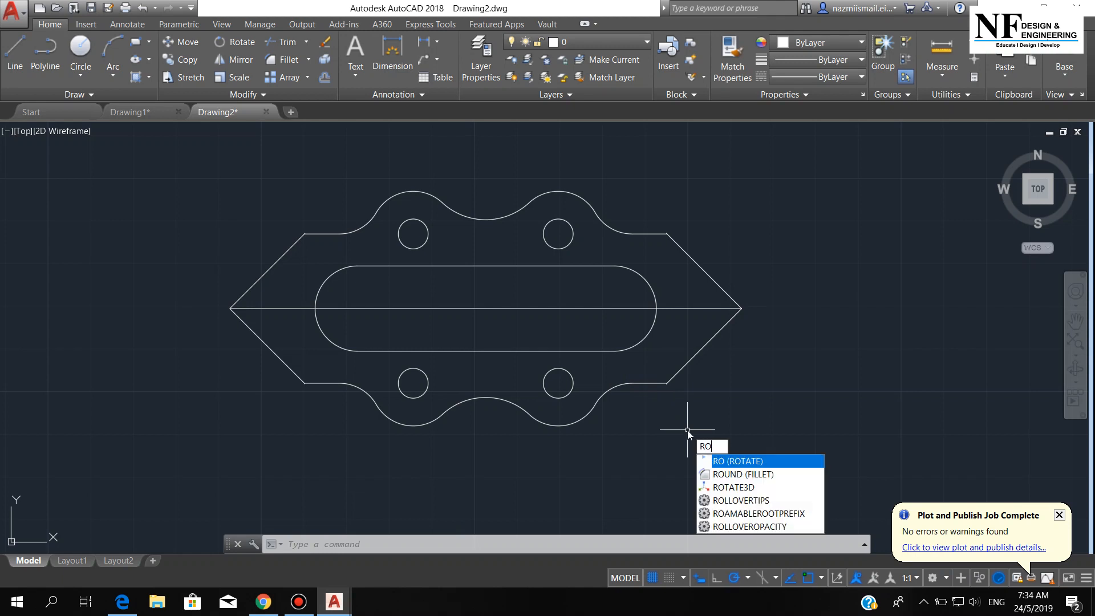
- Rotate the whole plate by -45 degrees about the right end of the baseline
{"action": "key", "text": "Return"}
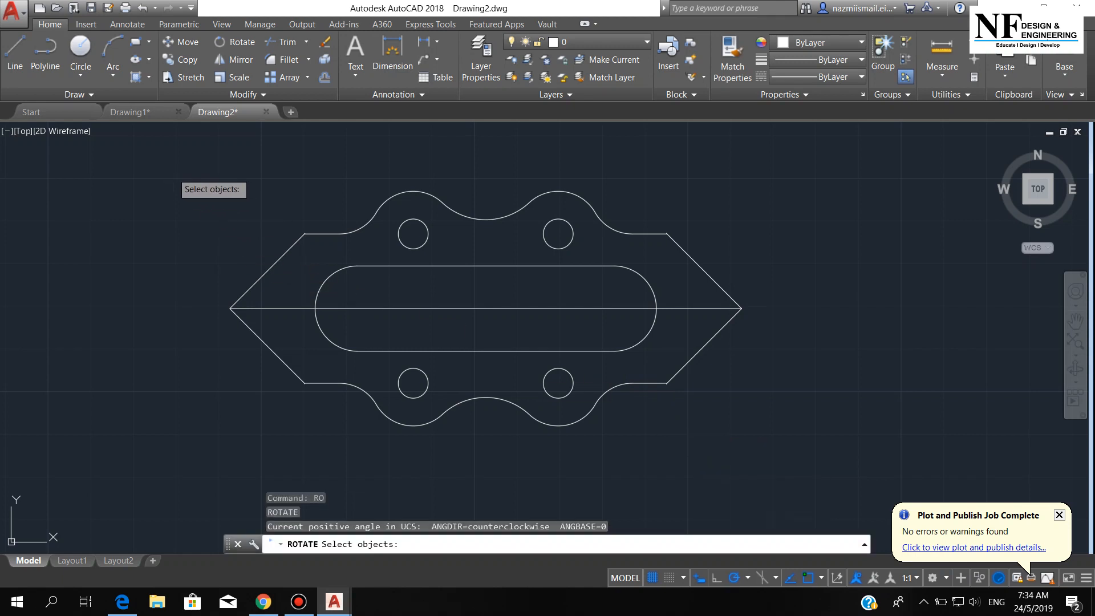
{"action": "left_click", "coordinate": [172, 173]}
{"action": "left_click", "coordinate": [834, 472]}
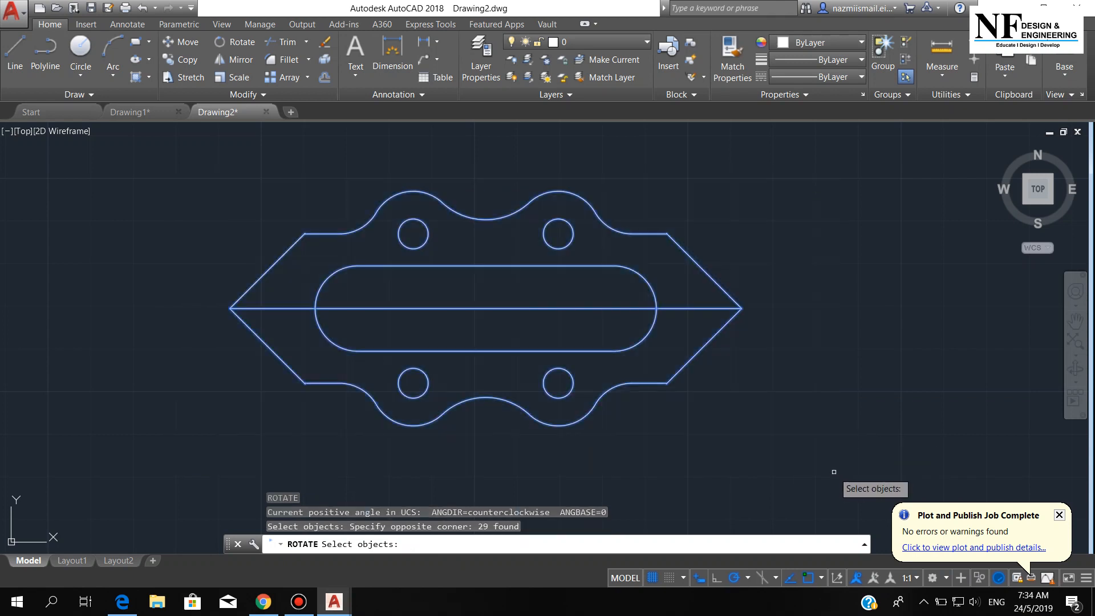
{"action": "key", "text": "Return"}
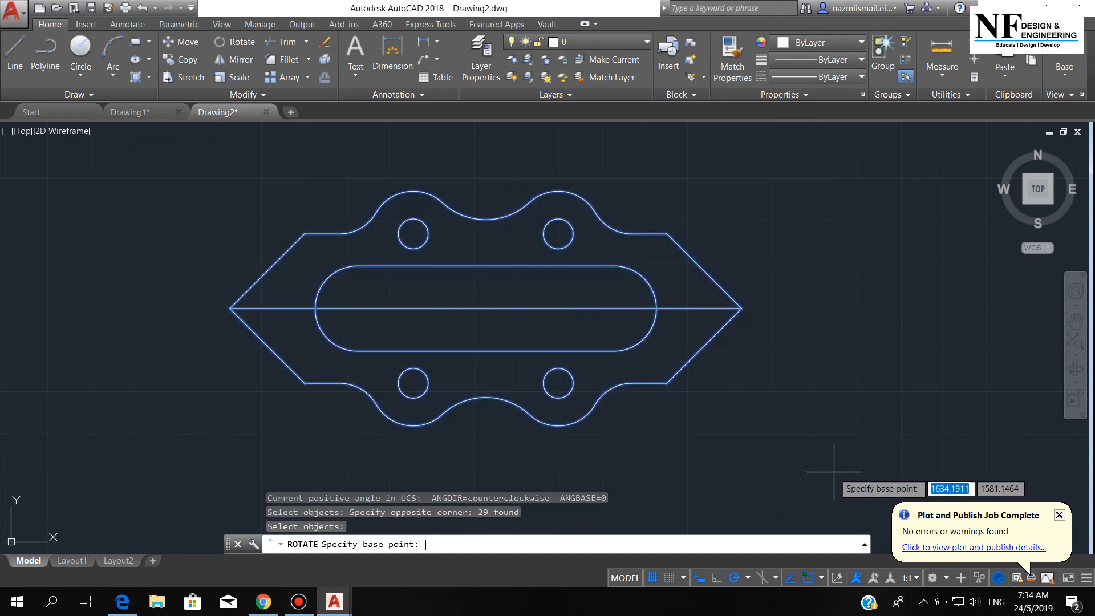
{"action": "left_click", "coordinate": [742, 308]}
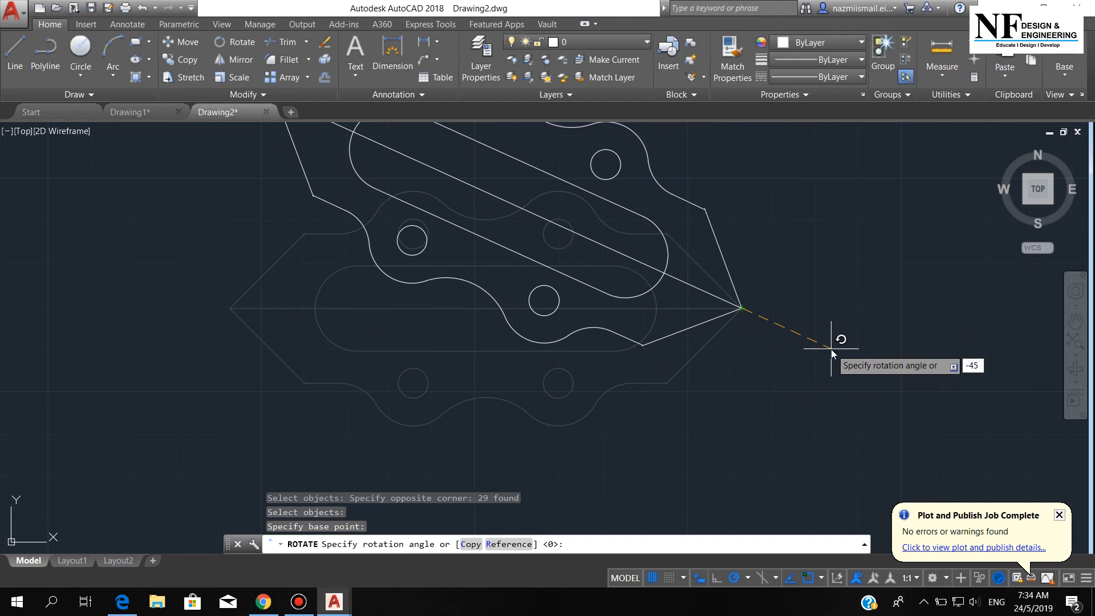
{"action": "key", "text": "Return"}
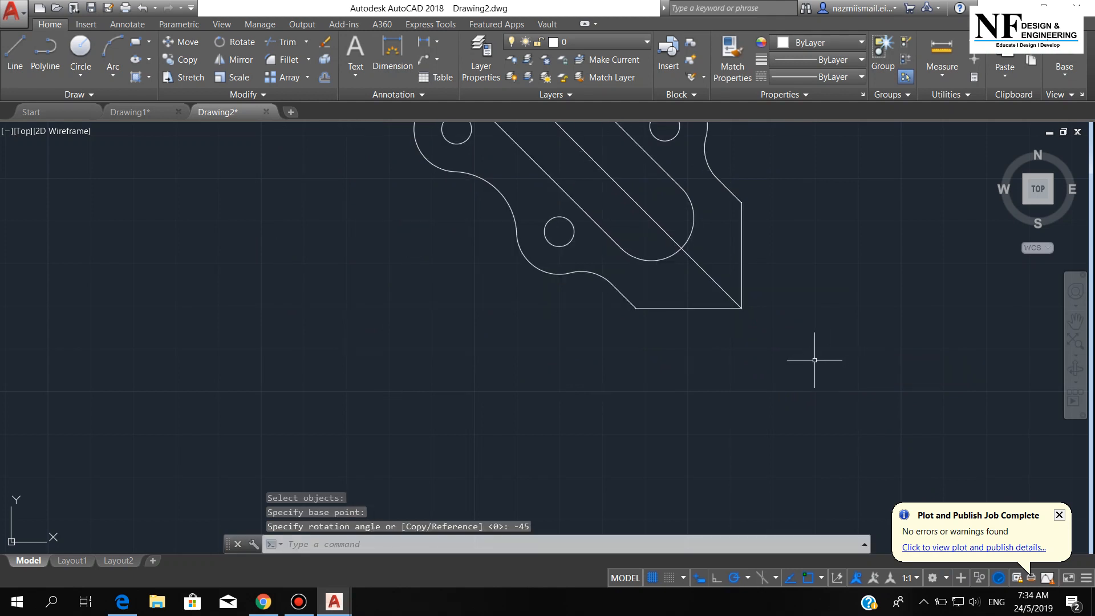
- Erase the diagonal baseline running corner to corner through the rotated plate
{"action": "scroll", "coordinate": [815, 360], "scroll_direction": "down", "scroll_amount": 2}
{"action": "mouse_move", "coordinate": [816, 278]}
{"action": "middle_mouse_down"}
{"action": "mouse_move", "coordinate": [691, 445]}
{"action": "mouse_move", "coordinate": [701, 403]}
{"action": "middle_mouse_up"}
{"action": "scroll", "coordinate": [669, 438], "scroll_direction": "up", "scroll_amount": 2}
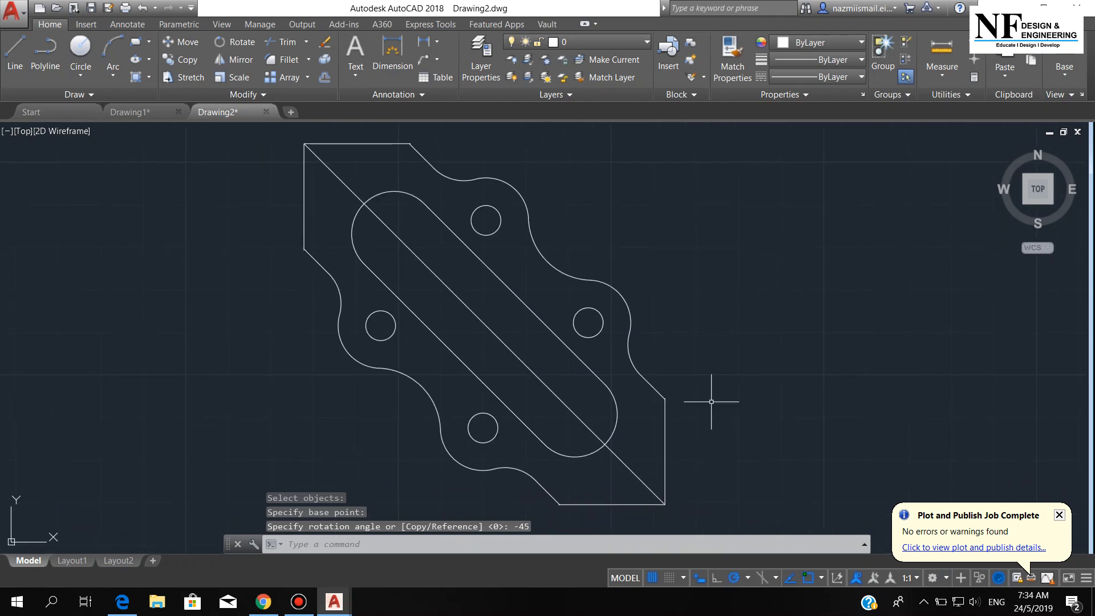
{"action": "middle_click_drag", "start_coordinate": [706, 361], "coordinate": [724, 367]}
{"action": "scroll", "coordinate": [720, 364], "scroll_direction": "down", "scroll_amount": 1}
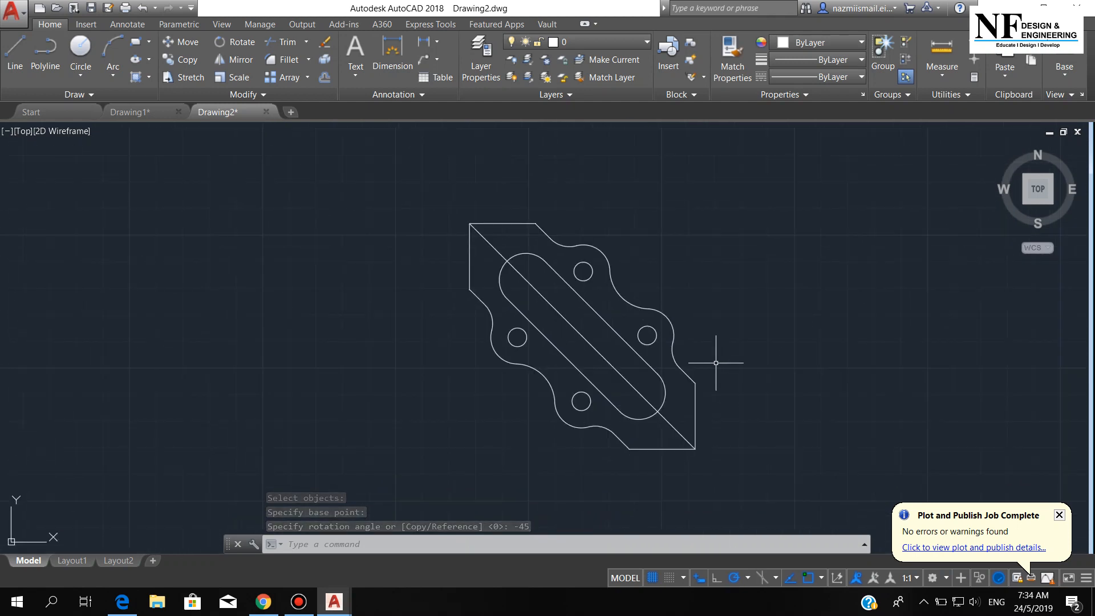
{"action": "left_click", "coordinate": [616, 369]}
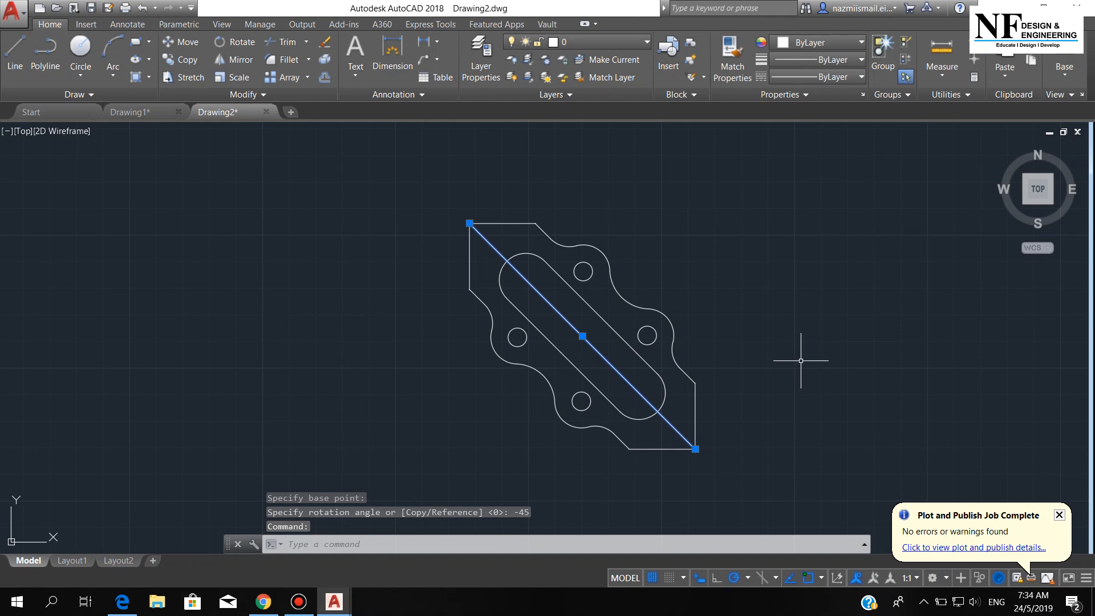
{"action": "key", "text": "Delete"}
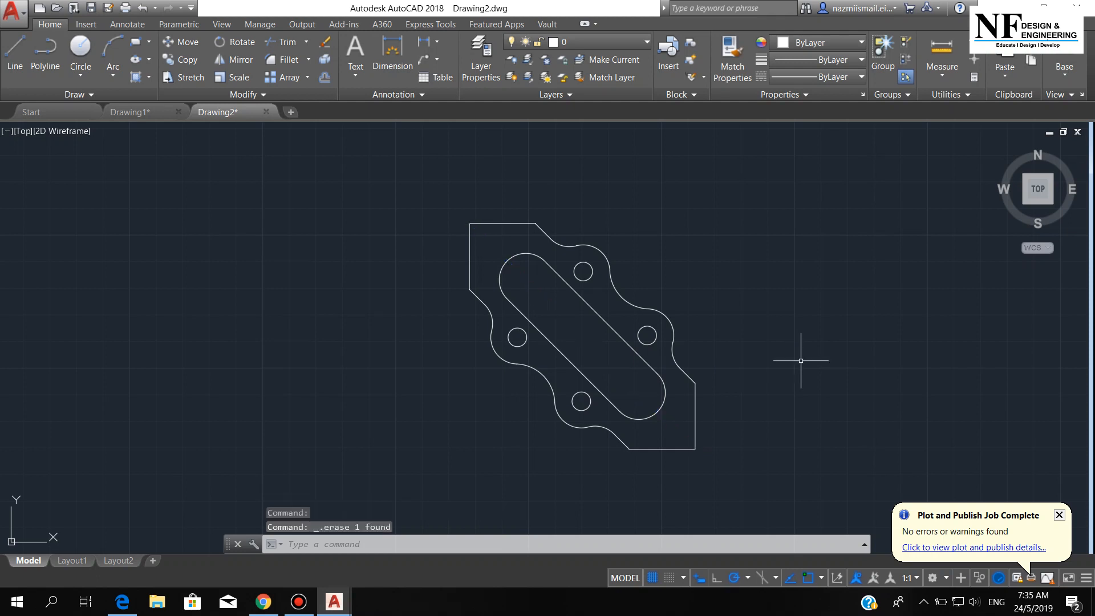
- Add a centerline between the two long straight sides of the slot
{"action": "left_click", "coordinate": [129, 24]}
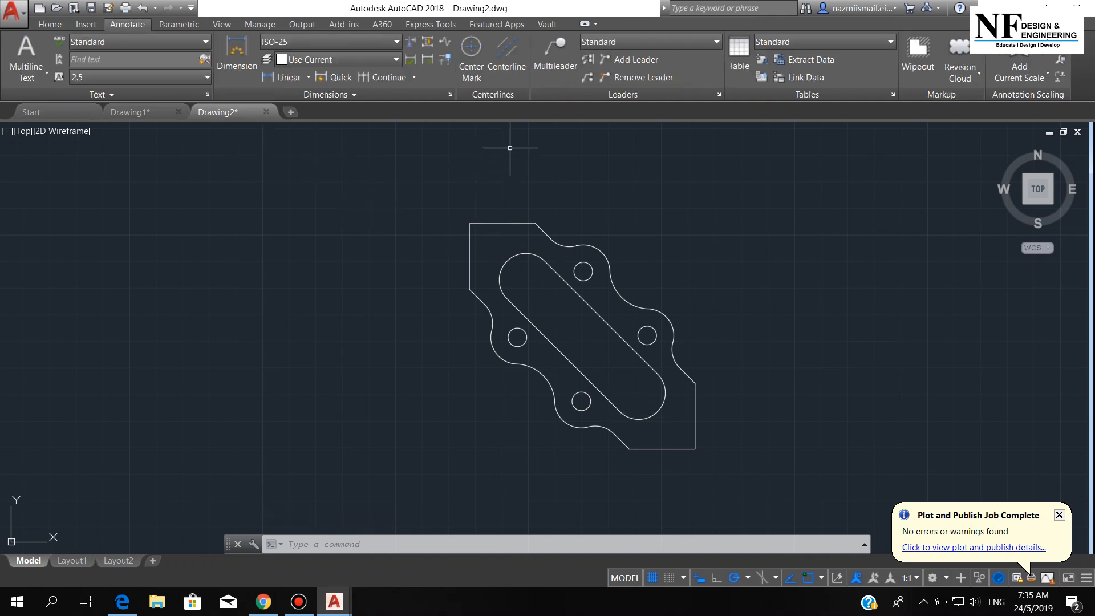
{"action": "left_click", "coordinate": [505, 62]}
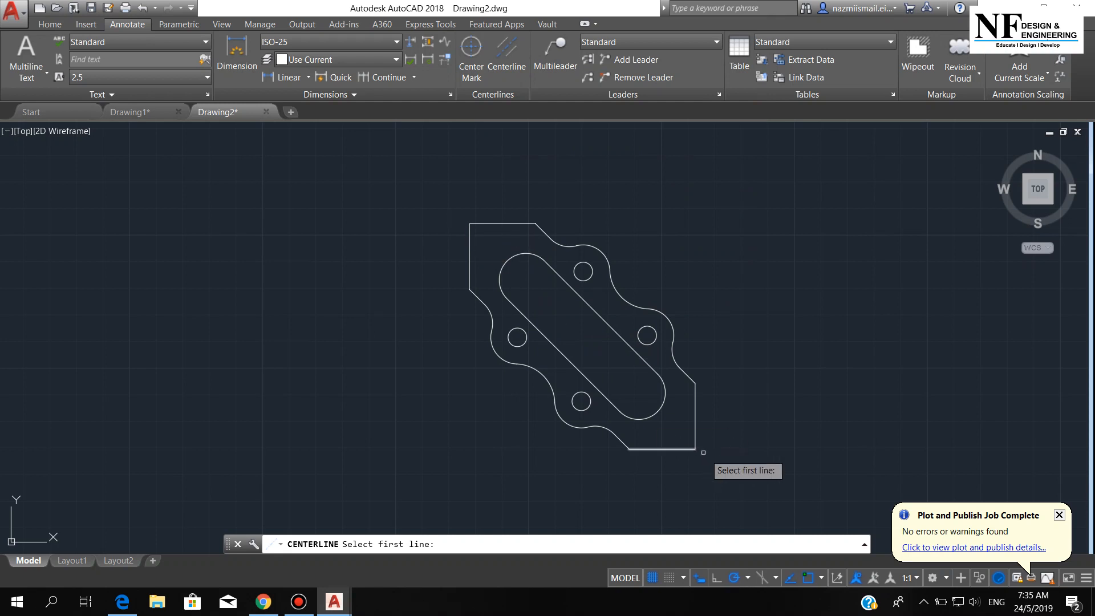
{"action": "left_click", "coordinate": [558, 349]}
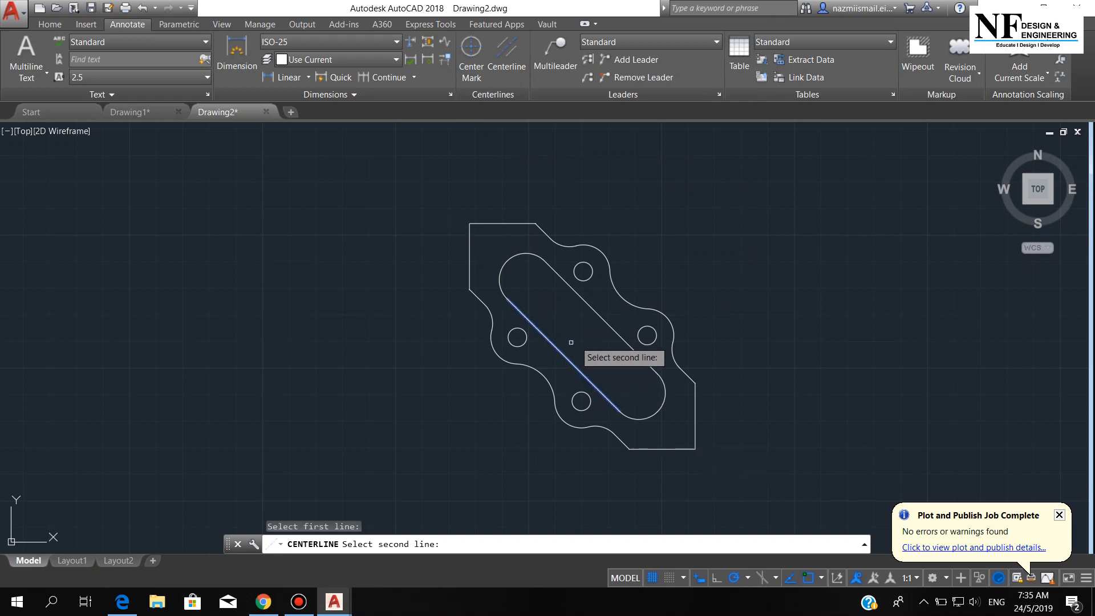
{"action": "left_click", "coordinate": [609, 326]}
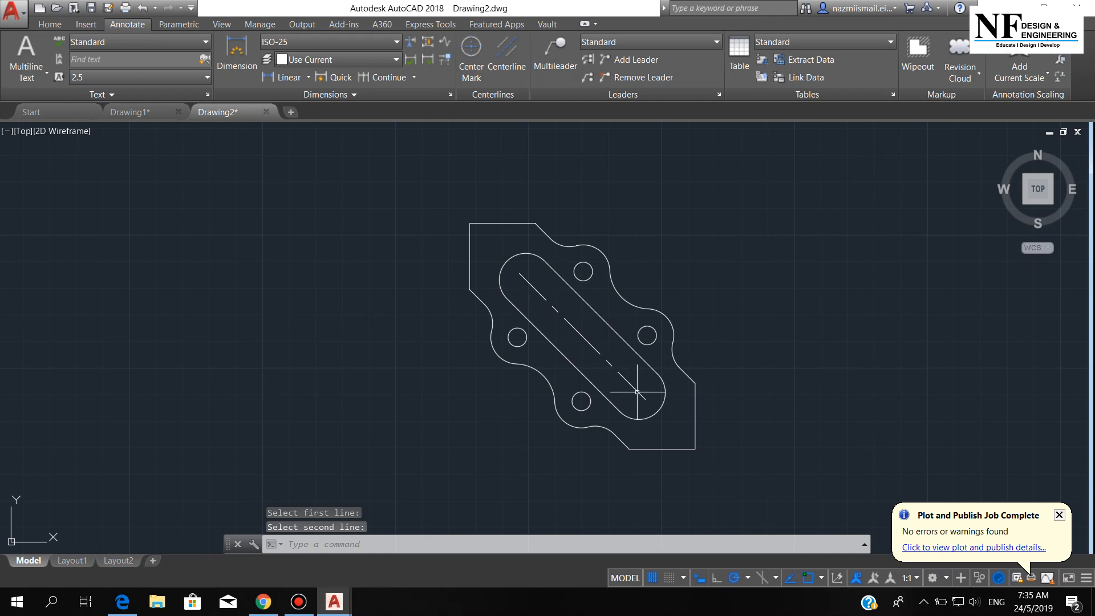
- Stretch both ends of the slot's centerline slightly beyond the plate's lower-right and upper-left corners
{"action": "left_click", "coordinate": [637, 392]}
{"action": "left_click", "coordinate": [639, 393]}
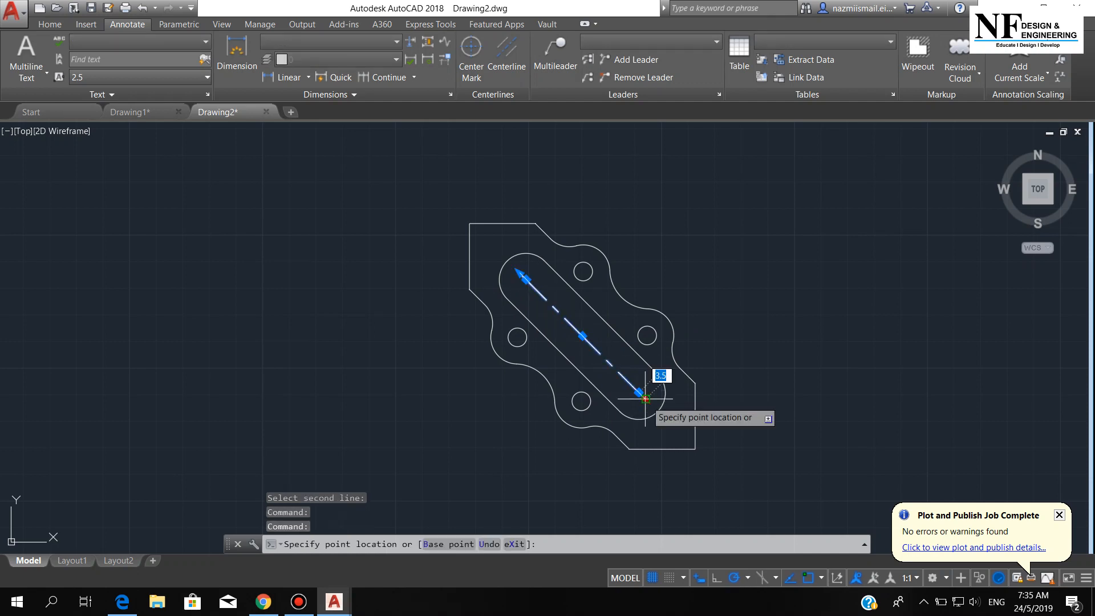
{"action": "left_click", "coordinate": [701, 452]}
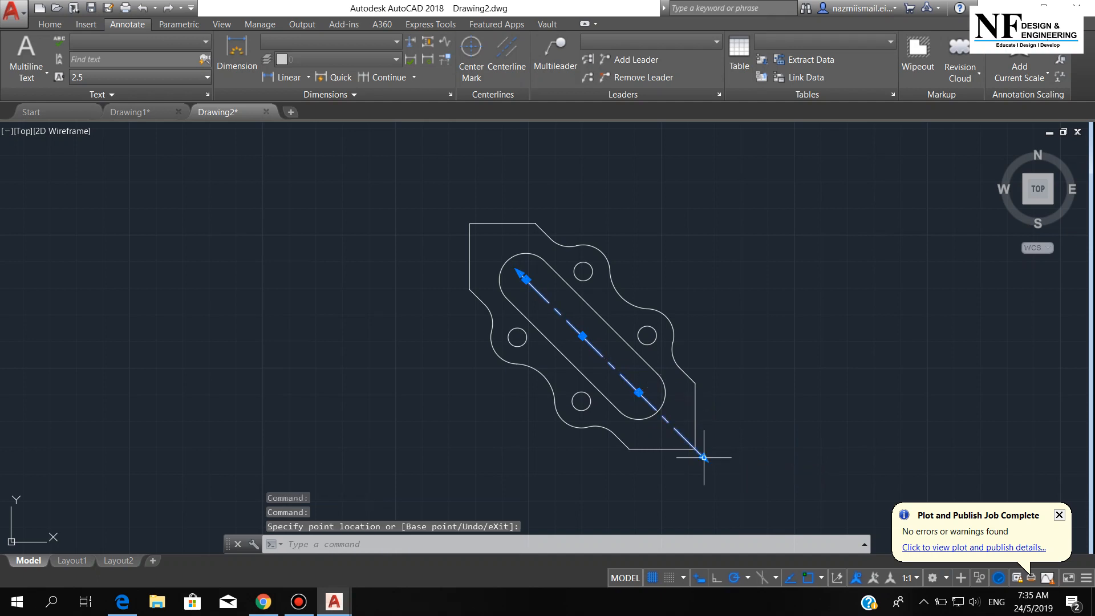
{"action": "left_click", "coordinate": [519, 273]}
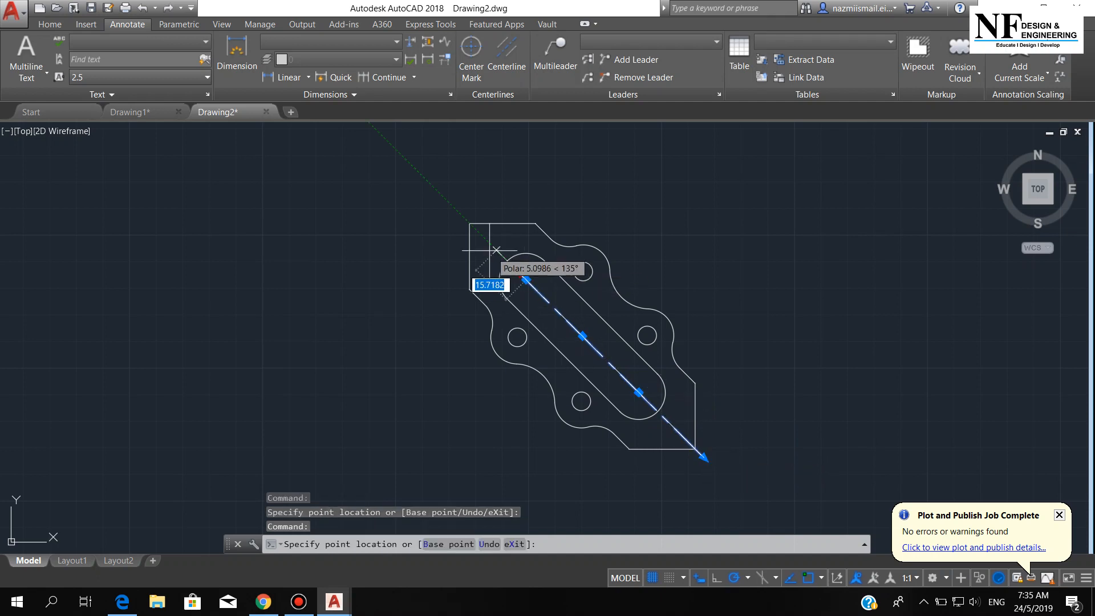
{"action": "left_click", "coordinate": [456, 215]}
{"action": "key", "text": "Escape"}
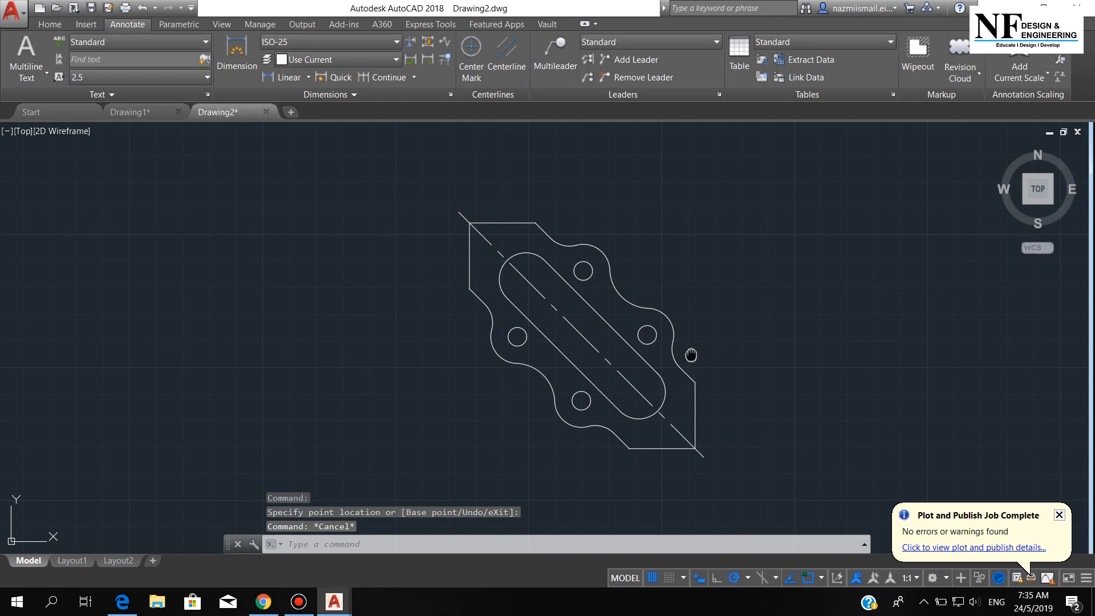
- Add center marks to both rounded ends of the slot and to all four small holes
{"action": "middle_click_drag", "start_coordinate": [691, 354], "coordinate": [655, 350]}
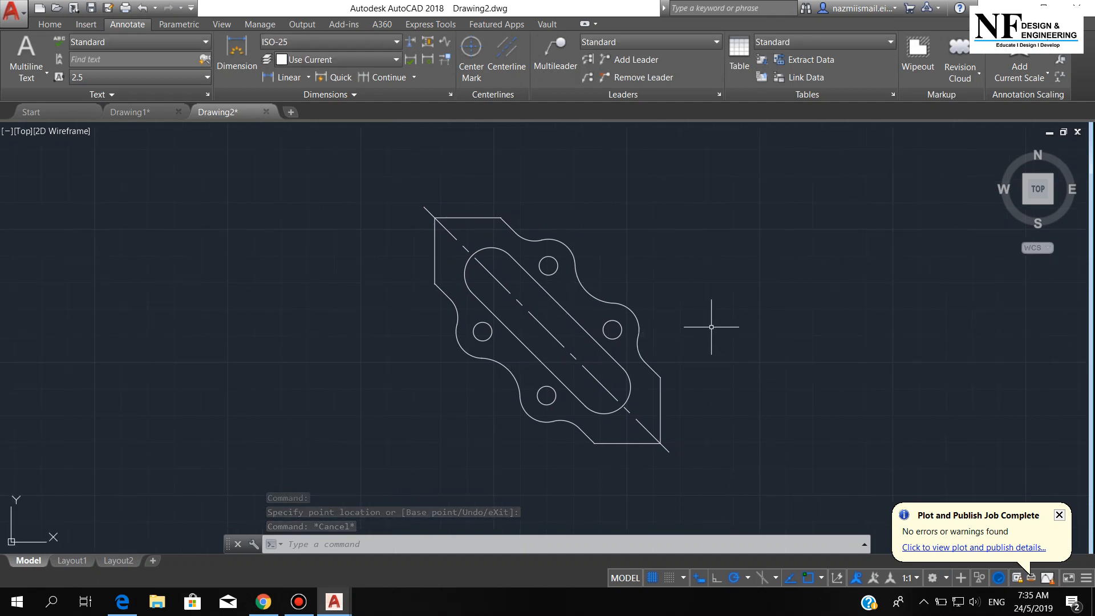
{"action": "left_click", "coordinate": [471, 57]}
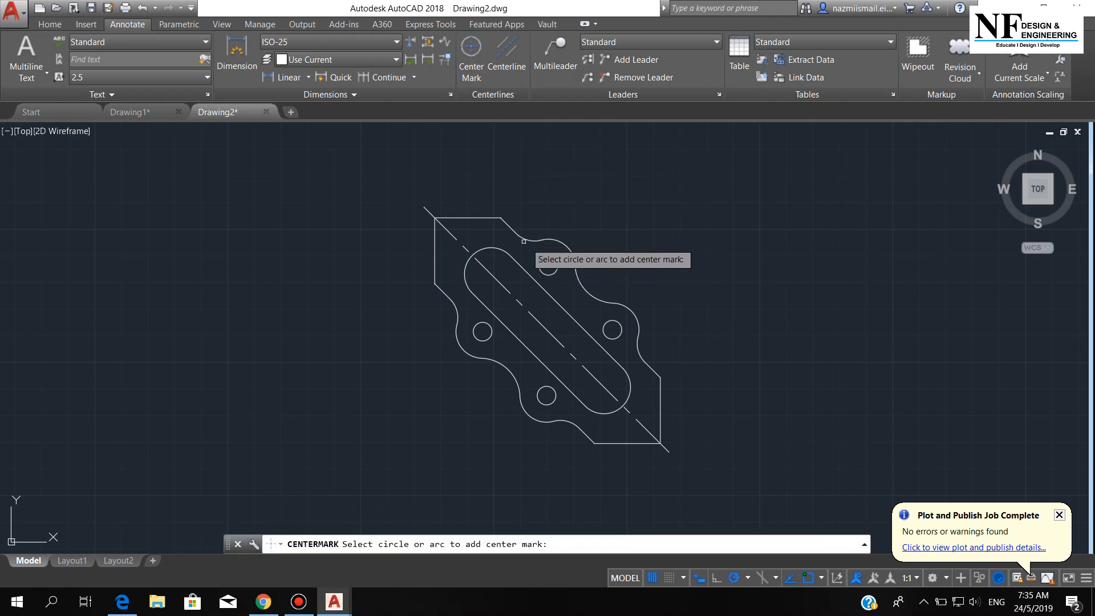
{"action": "left_click", "coordinate": [494, 247]}
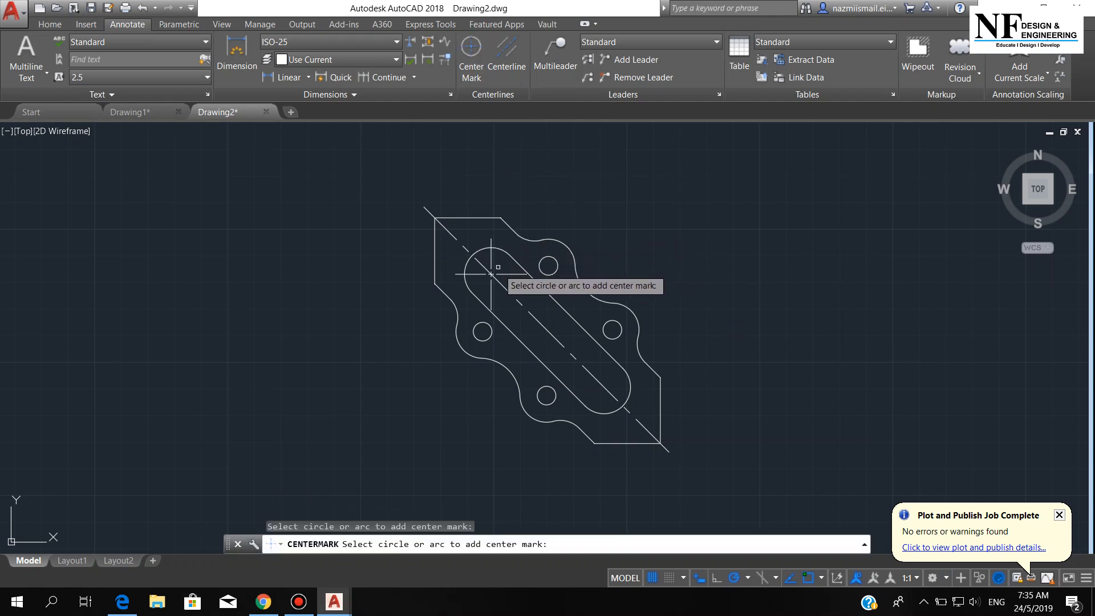
{"action": "left_click", "coordinate": [628, 392]}
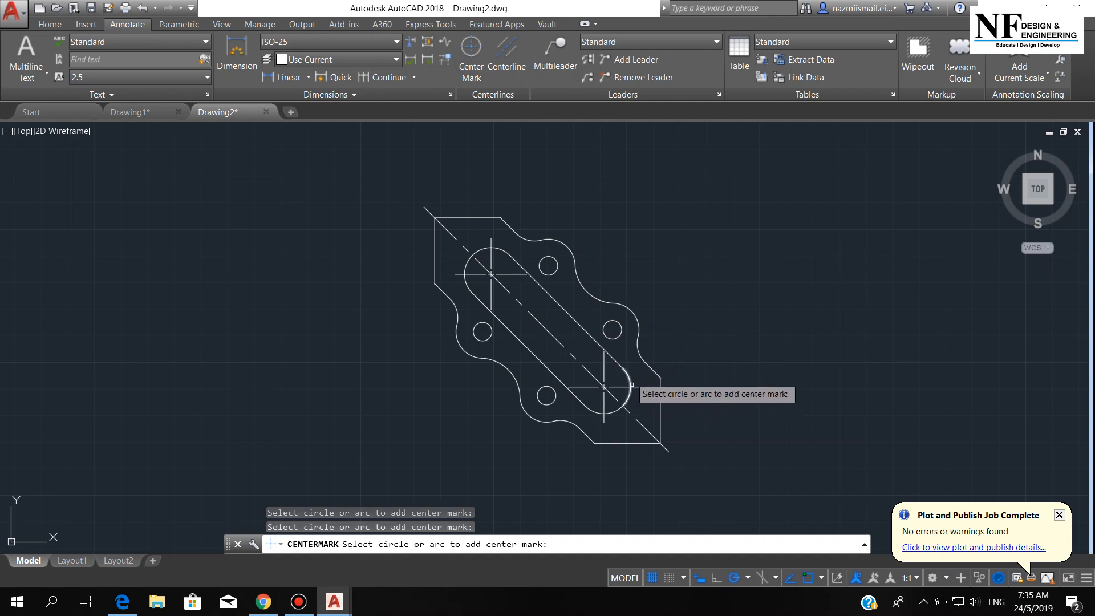
{"action": "left_click", "coordinate": [620, 338]}
{"action": "left_click", "coordinate": [556, 270]}
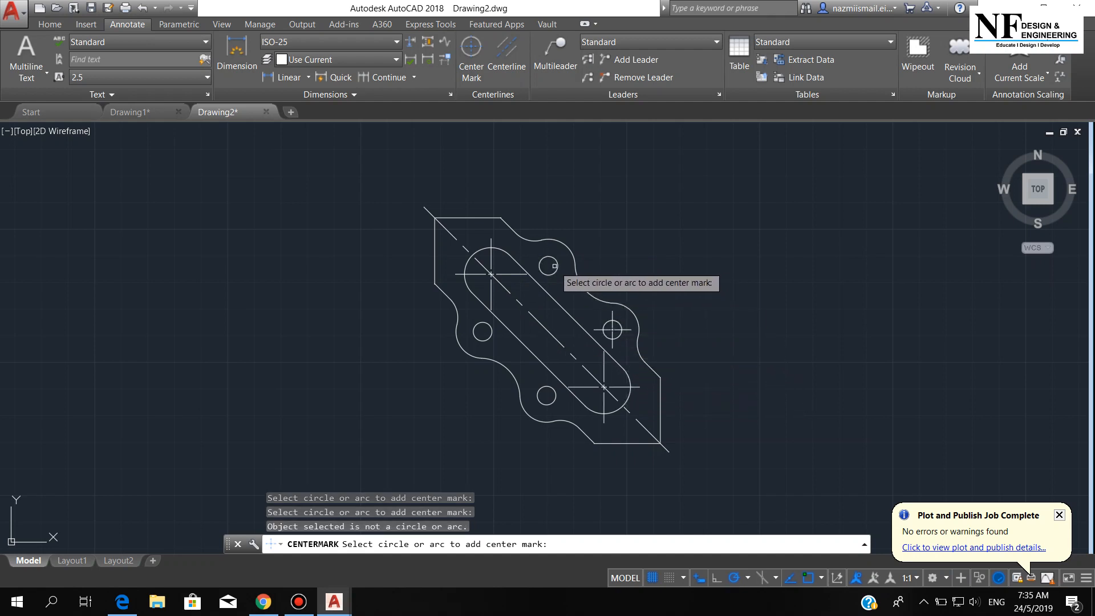
{"action": "left_click", "coordinate": [555, 274]}
{"action": "left_click", "coordinate": [492, 339]}
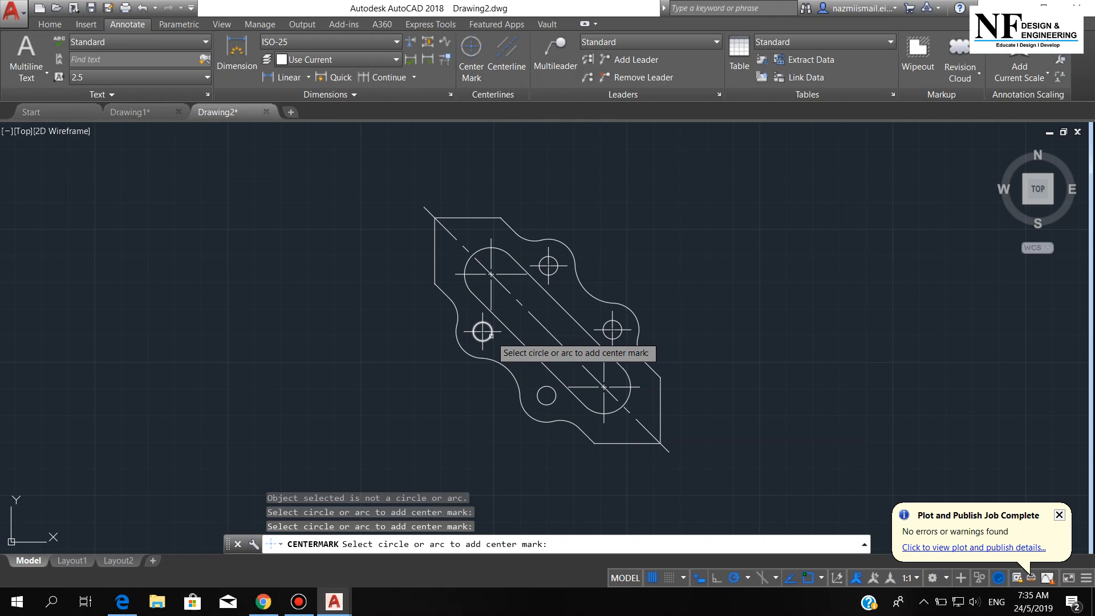
{"action": "left_click", "coordinate": [539, 393]}
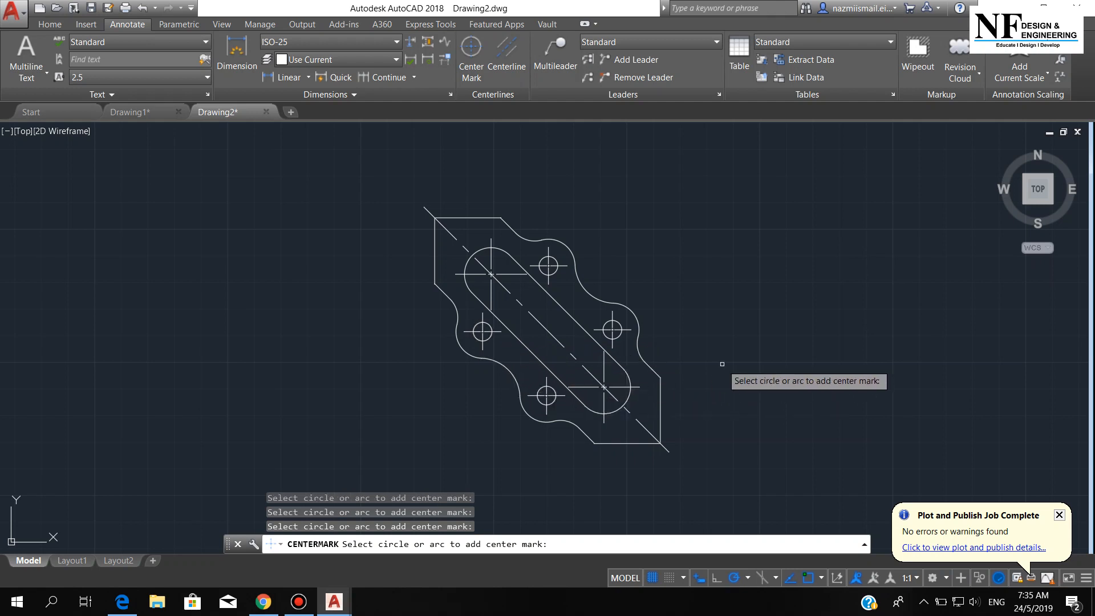
{"action": "key", "text": "Return"}
- Set the rotation of all six center marks to 315 degrees so they follow the tilted plate
{"action": "middle_click_drag", "start_coordinate": [692, 330], "coordinate": [708, 325]}
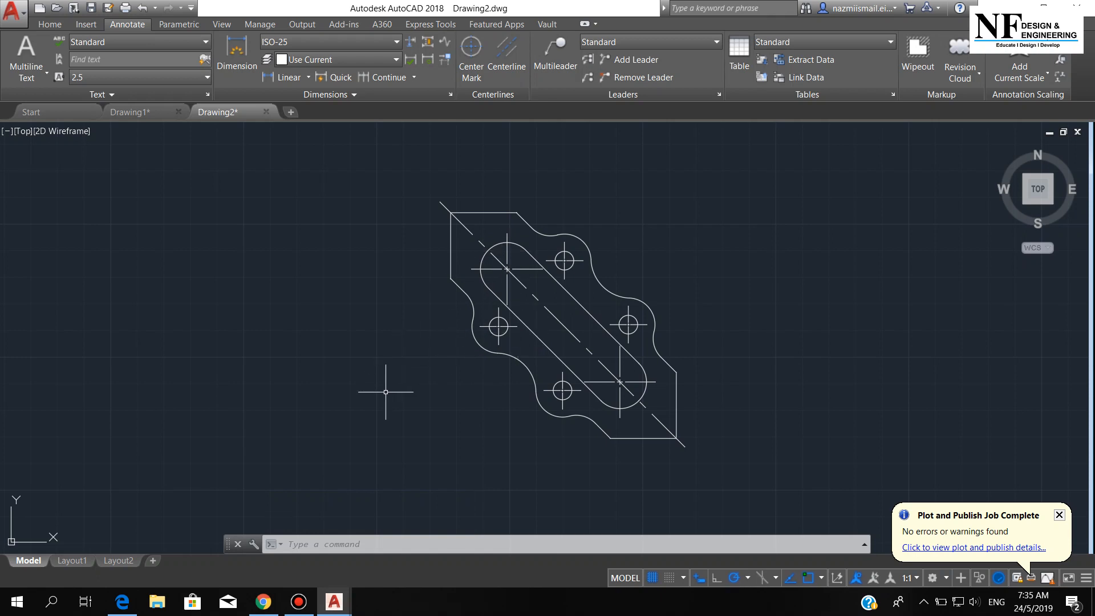
{"action": "type", "text": "MO"}
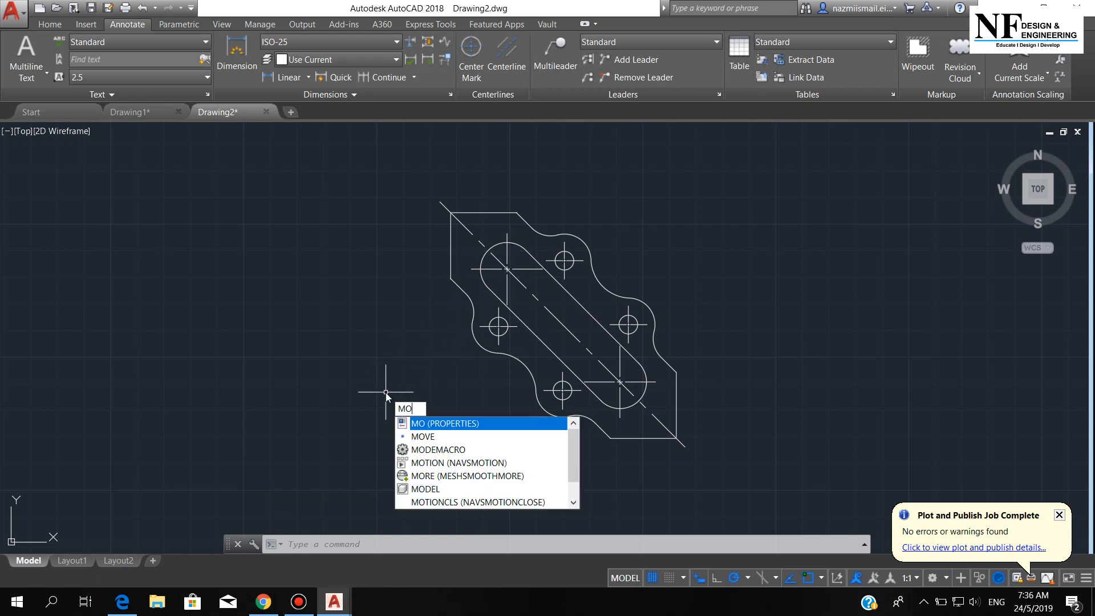
{"action": "key", "text": "Return"}
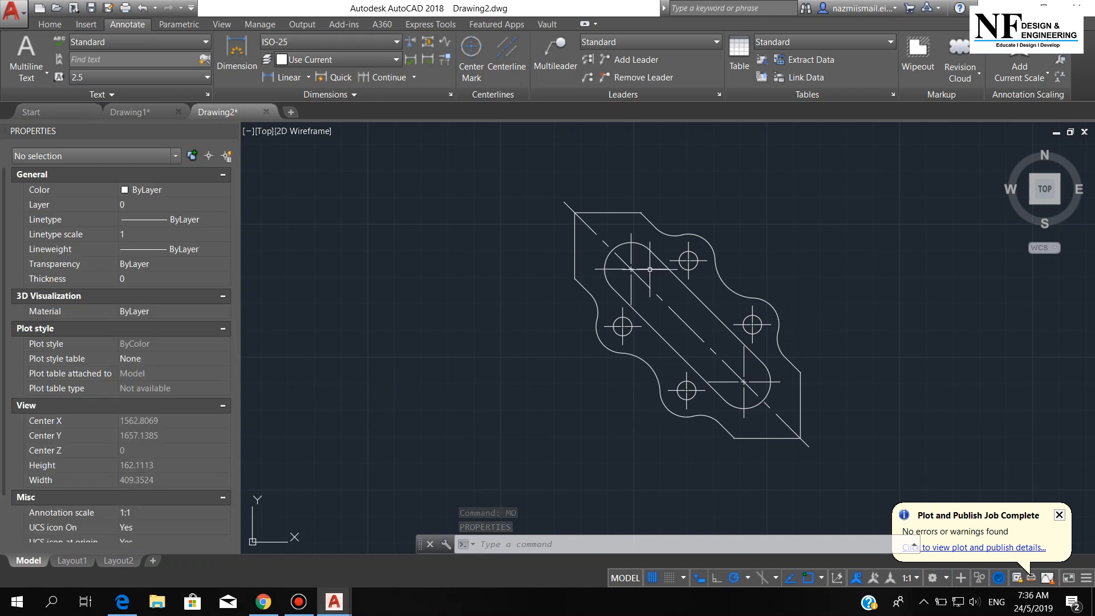
{"action": "left_click", "coordinate": [648, 269]}
{"action": "left_click", "coordinate": [705, 278]}
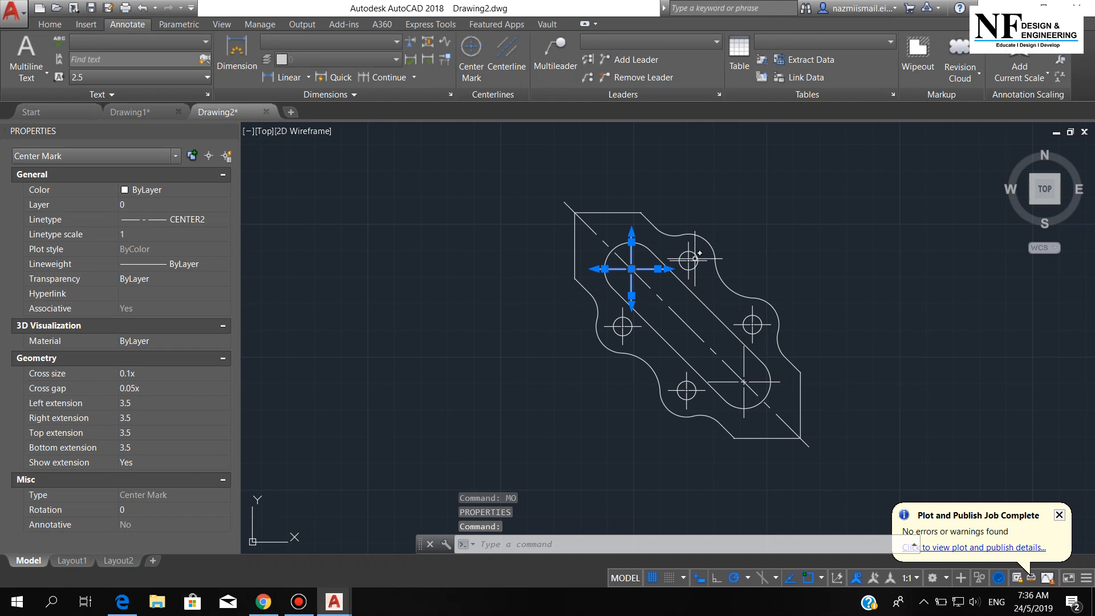
{"action": "left_click", "coordinate": [757, 322]}
{"action": "left_click", "coordinate": [758, 381]}
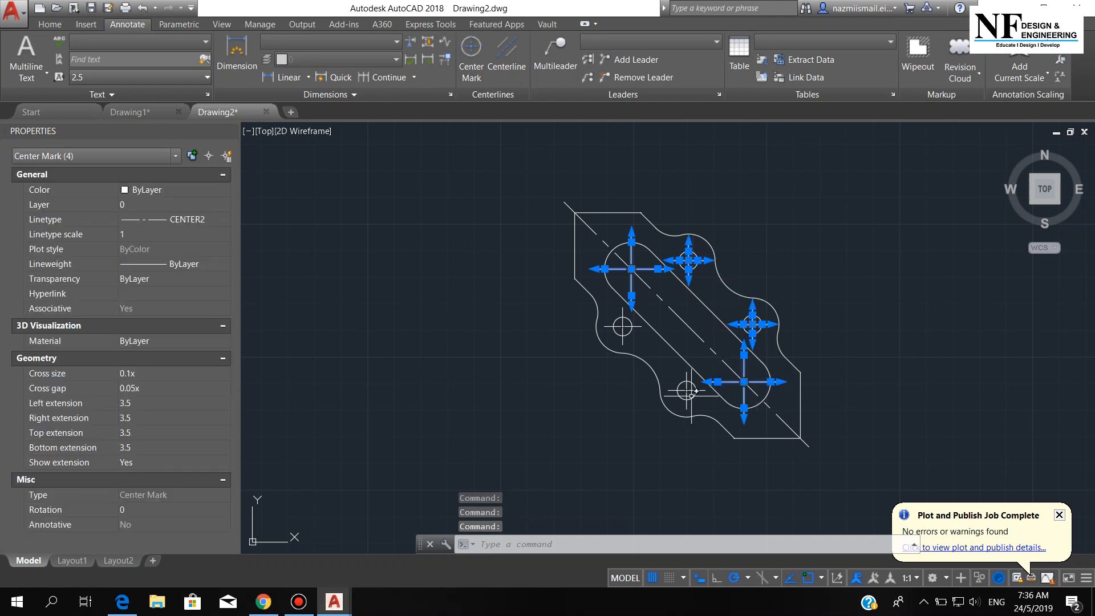
{"action": "left_click", "coordinate": [689, 390]}
{"action": "left_click", "coordinate": [623, 326]}
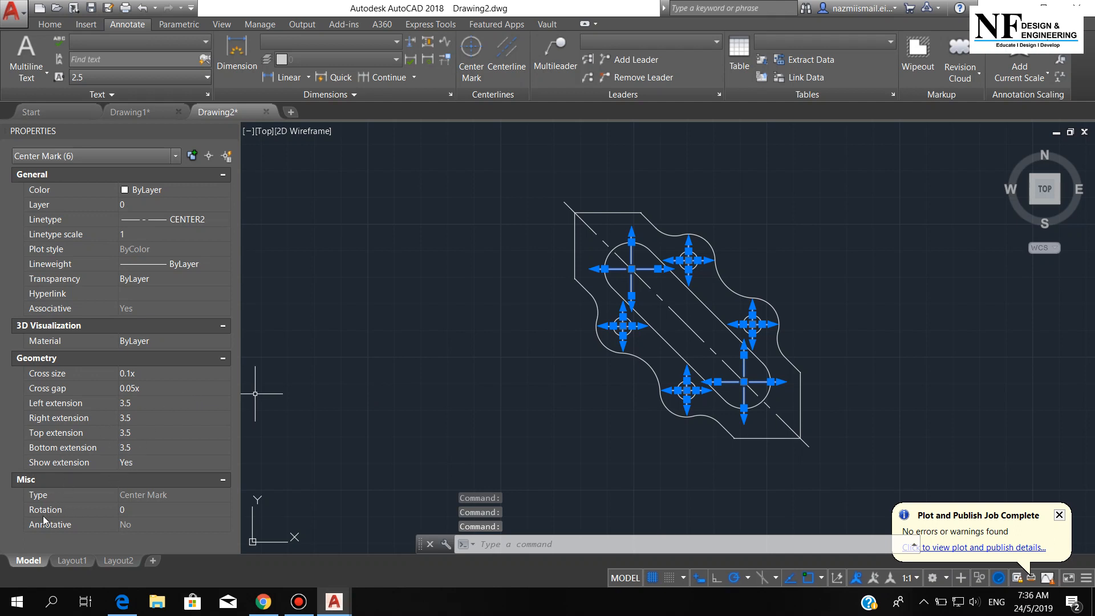
{"action": "left_click", "coordinate": [131, 509]}
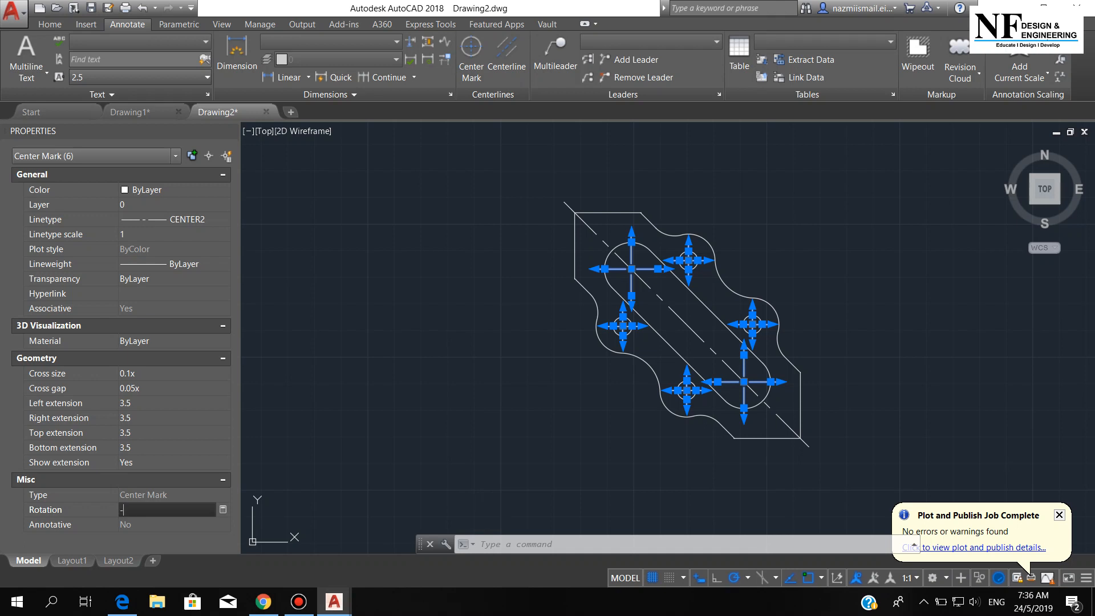
{"action": "key", "text": "Return"}
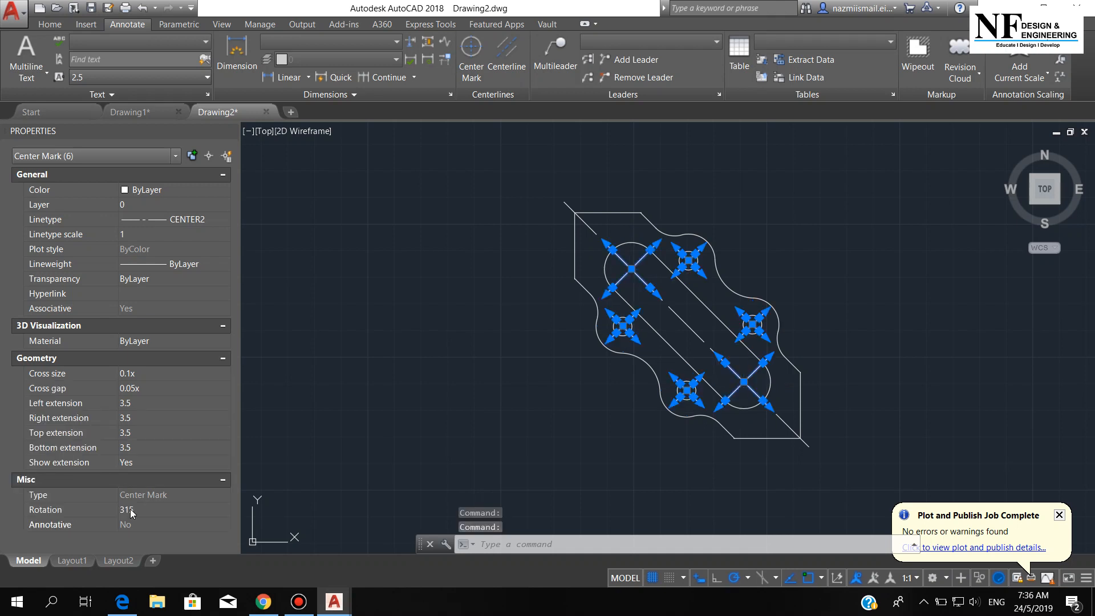
{"action": "key", "text": "Escape"}
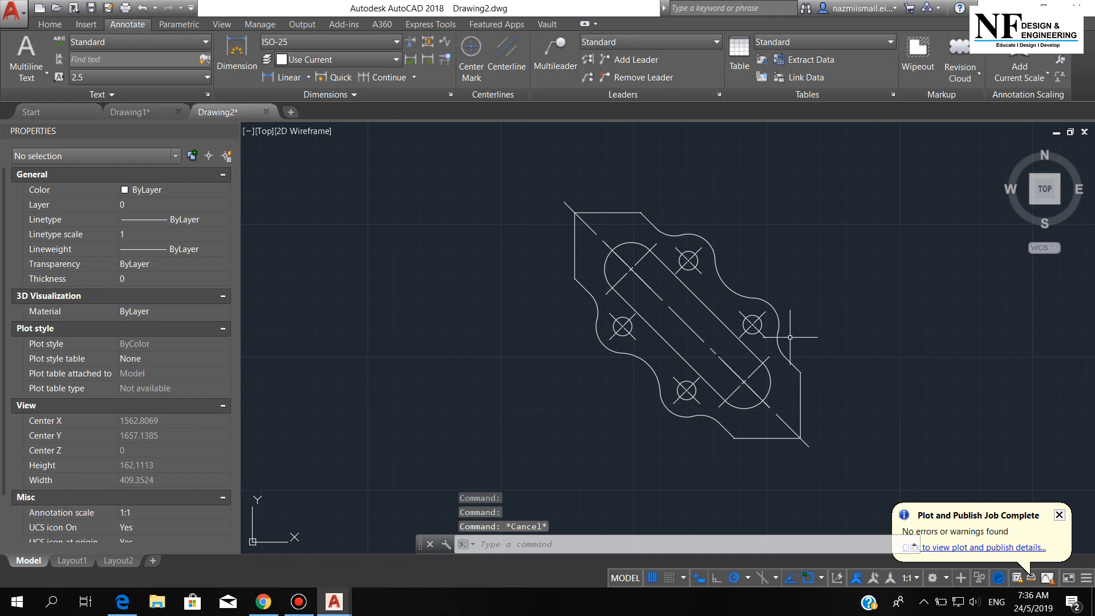
{"action": "left_click", "coordinate": [231, 133]}
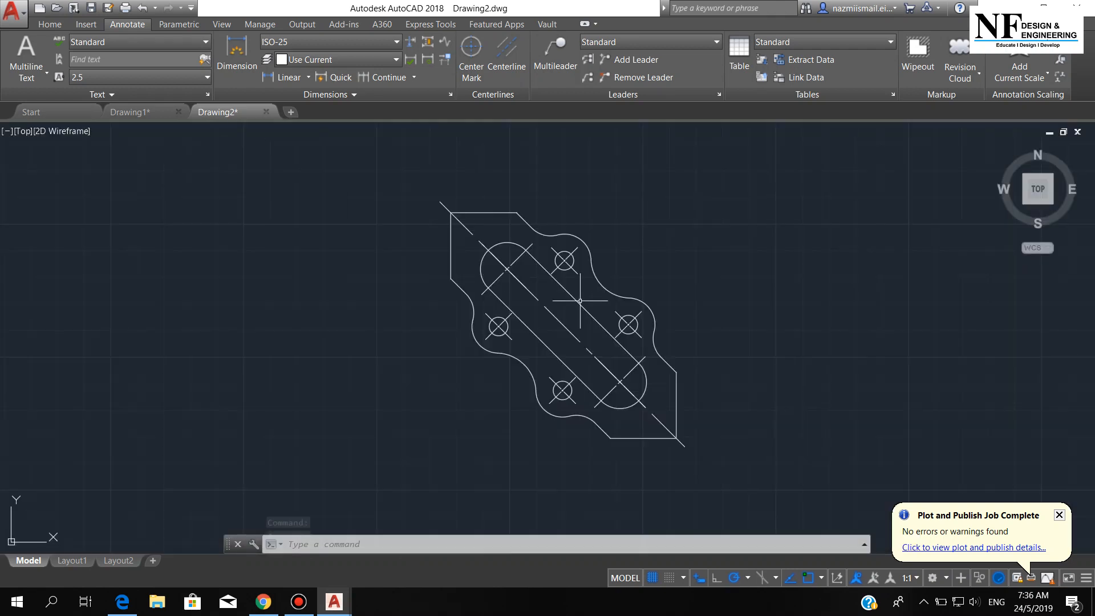
- Create a new dimension style named Drafting 2 based on the Standard style
{"action": "middle_click_drag", "start_coordinate": [692, 310], "coordinate": [658, 322]}
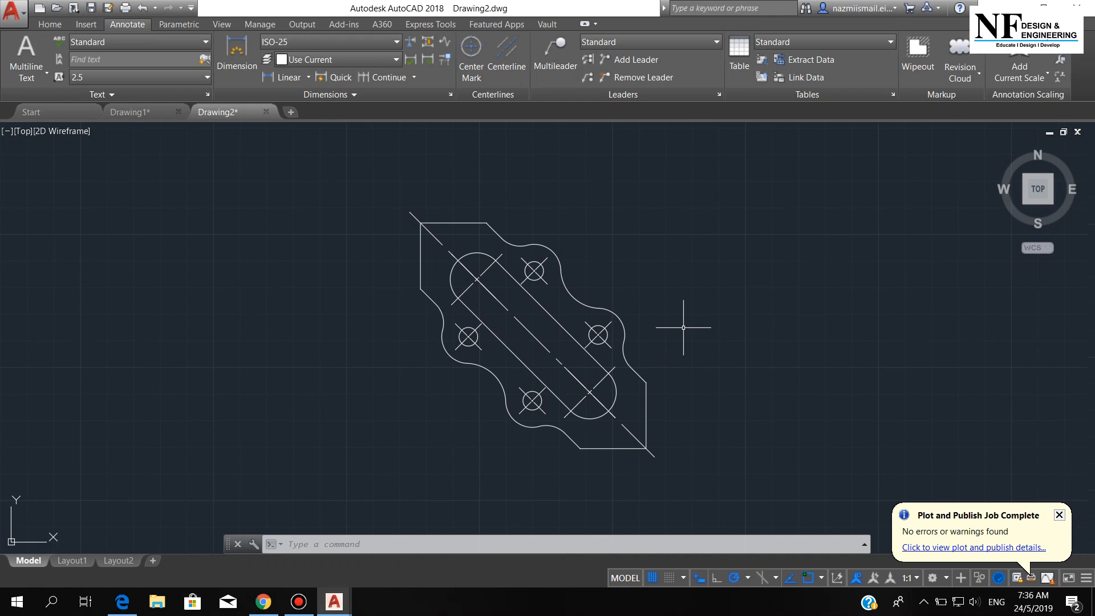
{"action": "type", "text": "dim"}
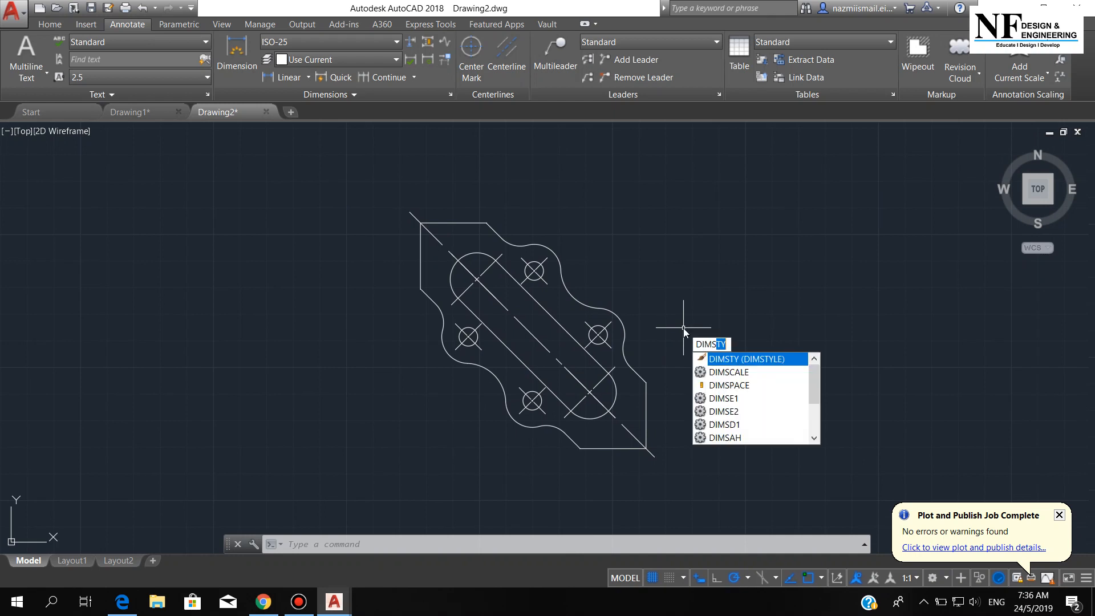
{"action": "key", "text": "Return"}
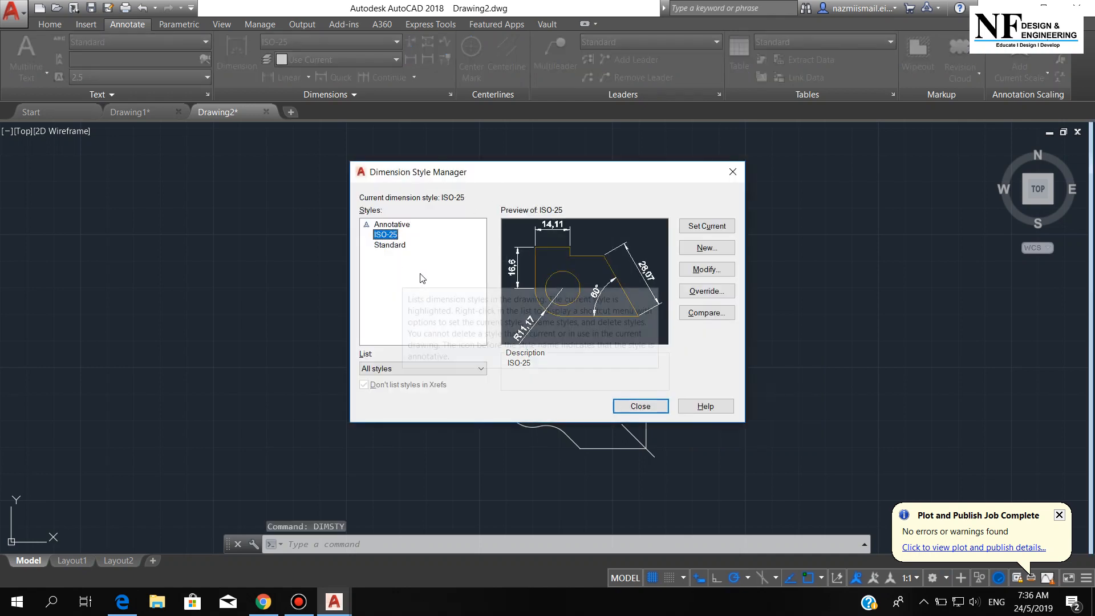
{"action": "left_click", "coordinate": [398, 246]}
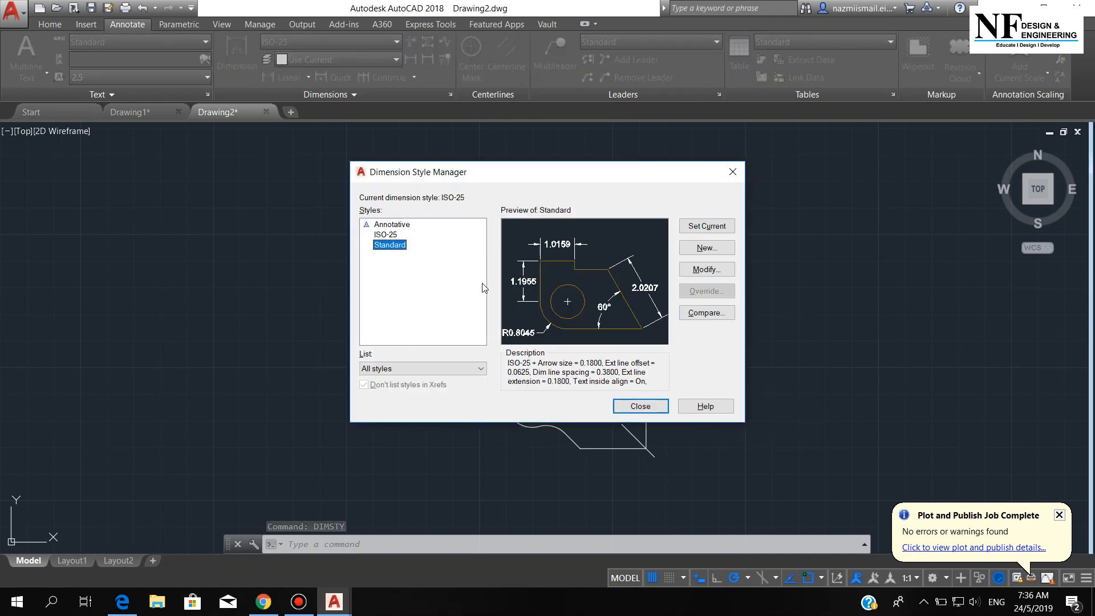
{"action": "left_click", "coordinate": [726, 252]}
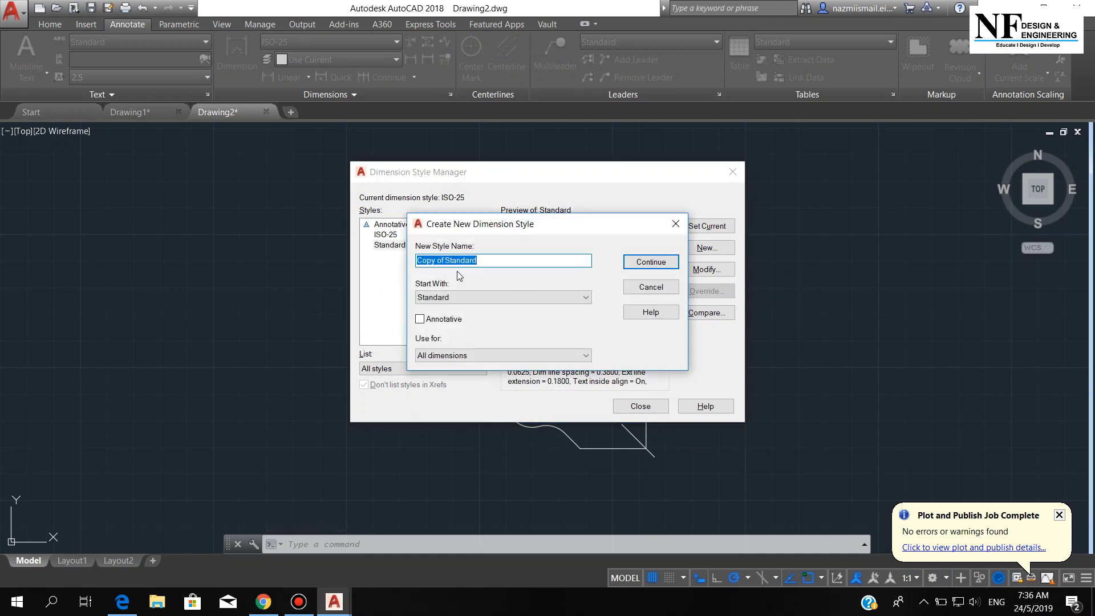
{"action": "type", "text": "Drafting 2"}
{"action": "left_click", "coordinate": [647, 261]}
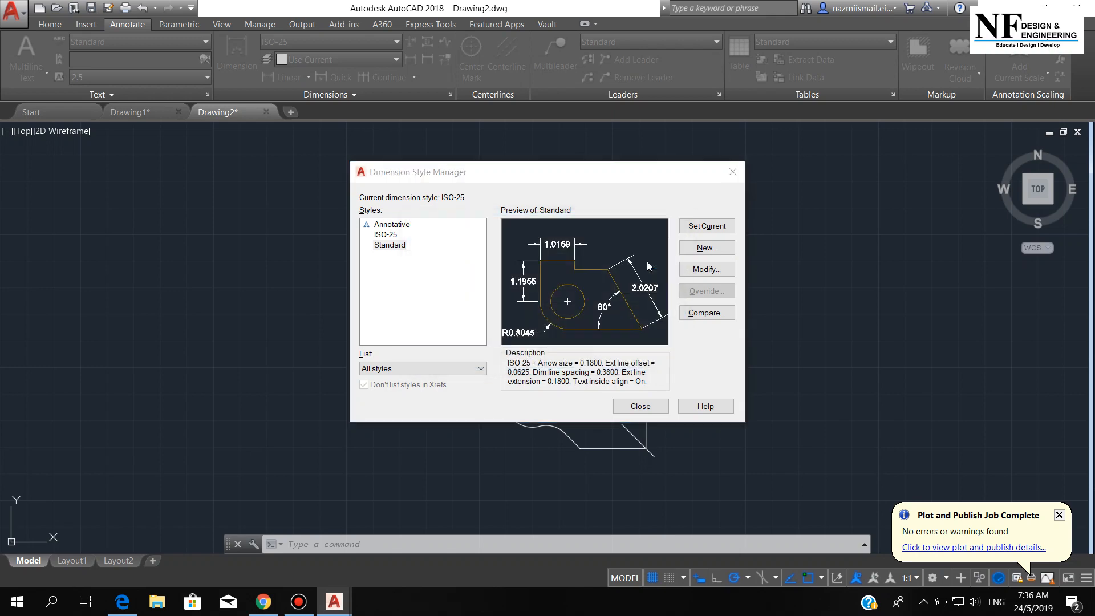
- Give the Drafting 2 style an arrow size of 3 and a text height of 3 with ISO standard text alignment
{"action": "left_click", "coordinate": [419, 146]}
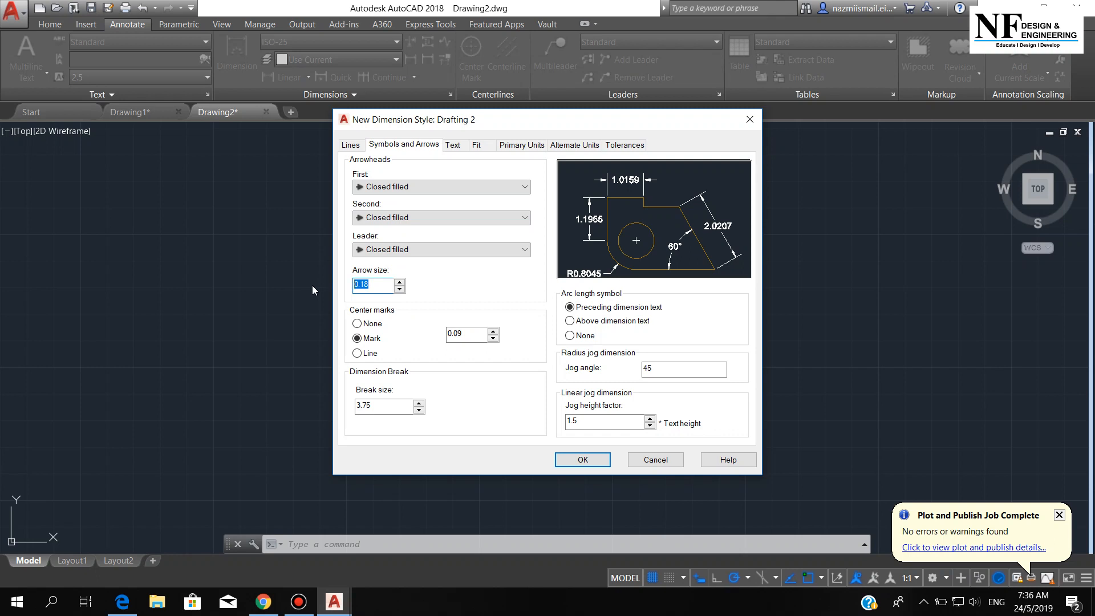
{"action": "type", "text": "3"}
{"action": "left_click", "coordinate": [454, 146]}
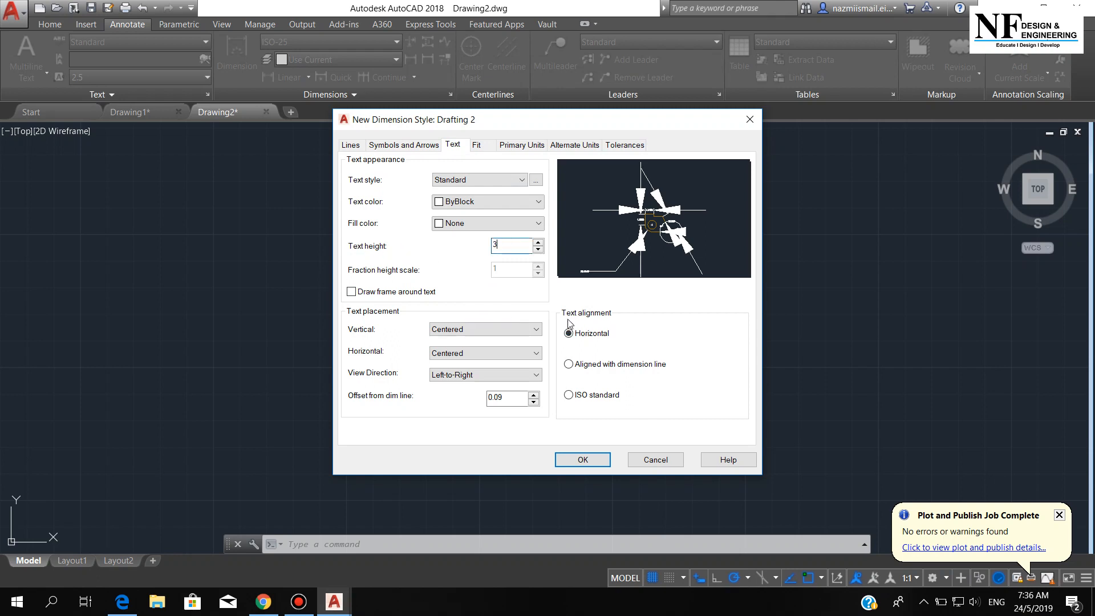
{"action": "left_click", "coordinate": [568, 395]}
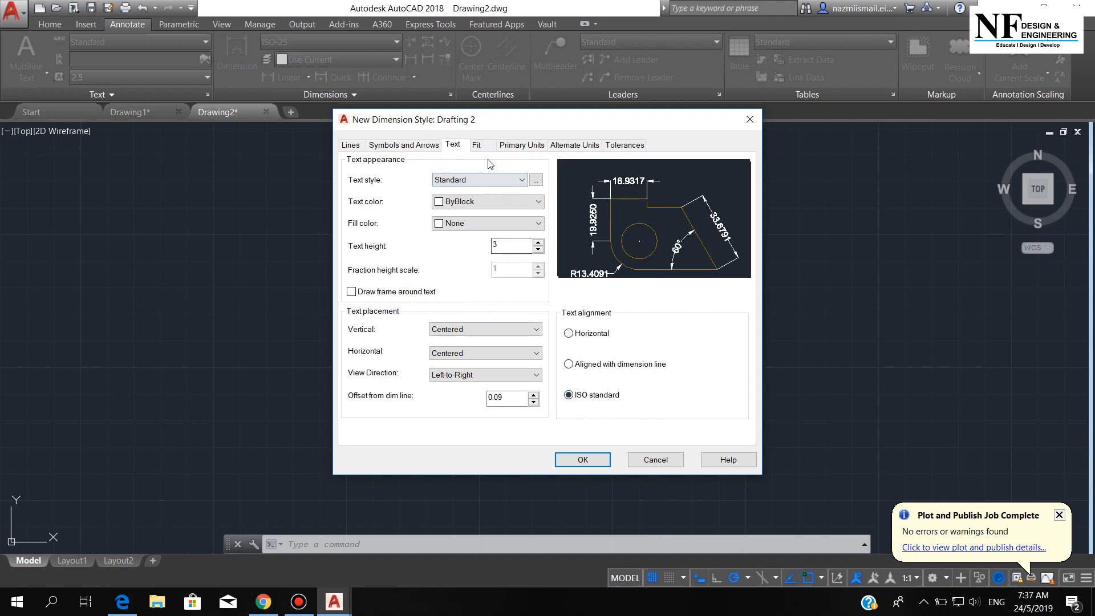
- Set the linear dimension precision of the Drafting 2 style to 0.0 and save the style
{"action": "left_click", "coordinate": [522, 146]}
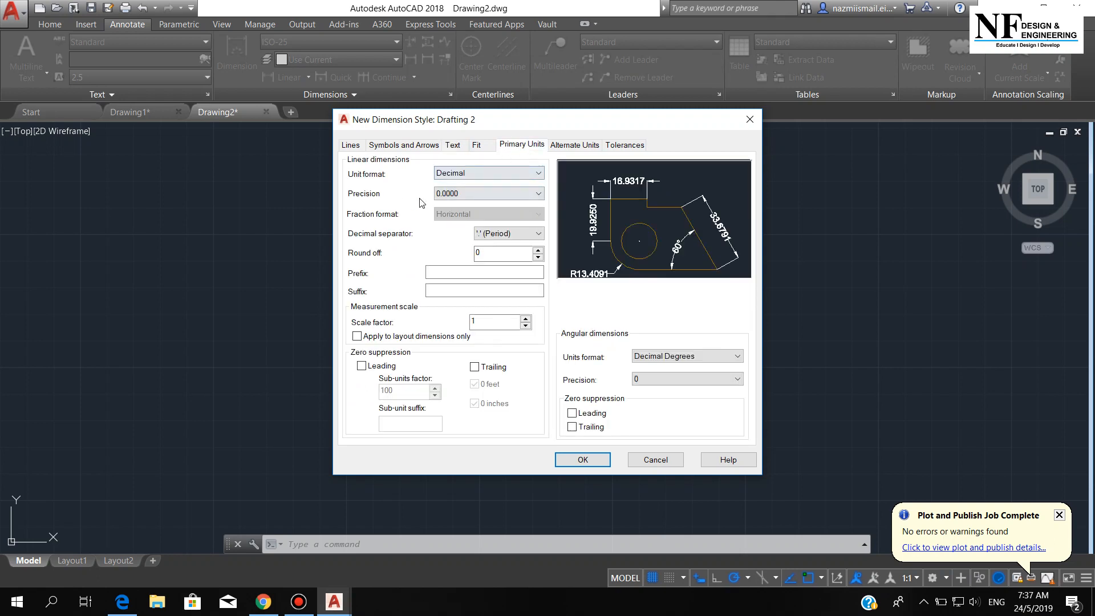
{"action": "left_click", "coordinate": [485, 193]}
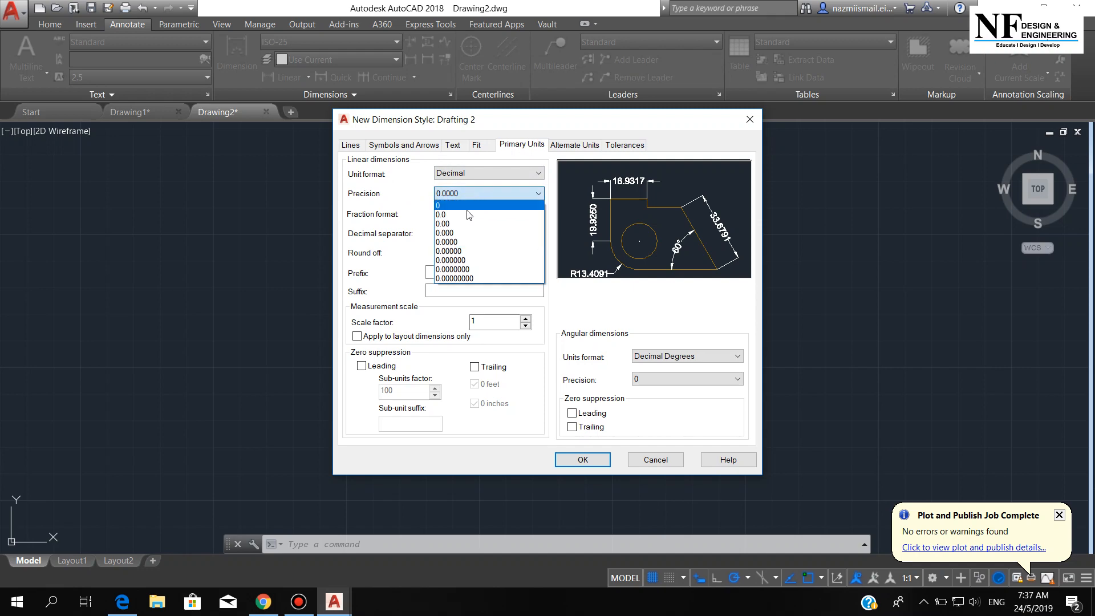
{"action": "left_click", "coordinate": [467, 211]}
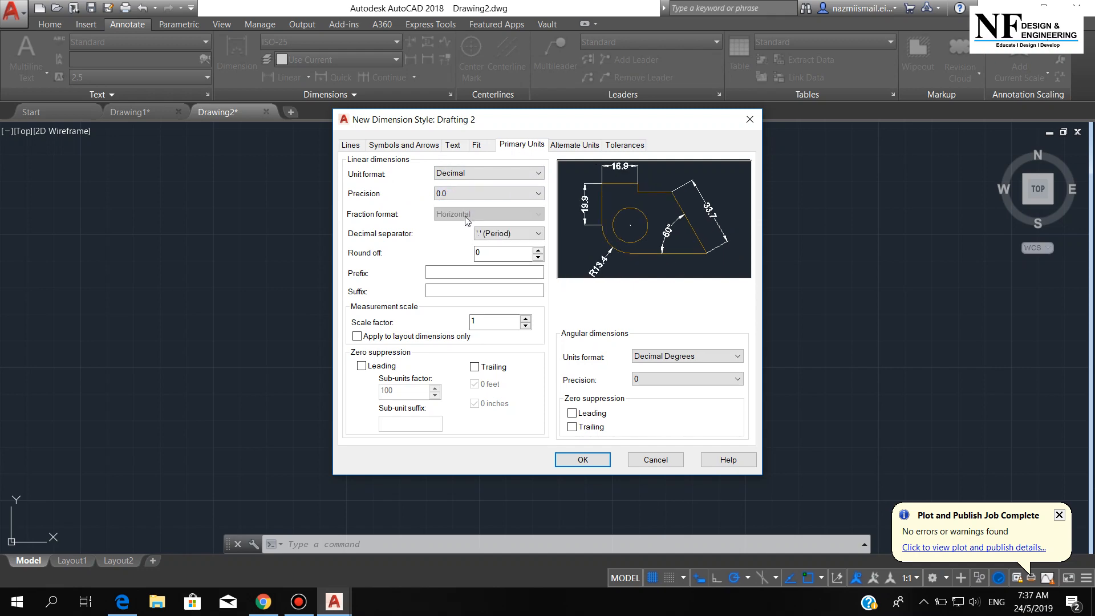
{"action": "left_click", "coordinate": [584, 461]}
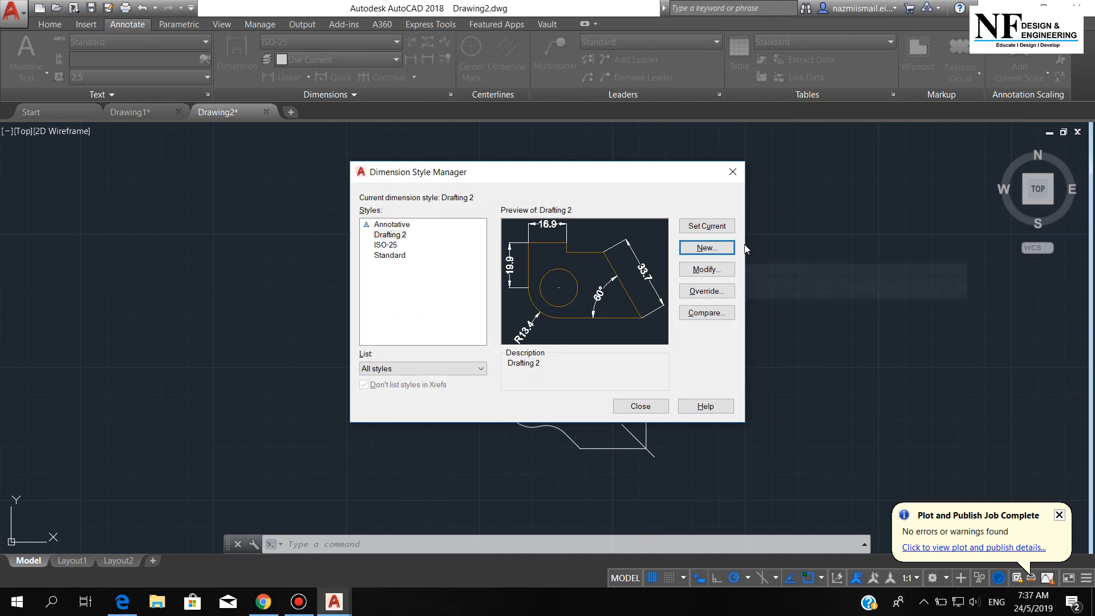
- Make Drafting 2 the current dimension style and close the style manager
{"action": "left_click", "coordinate": [715, 227]}
{"action": "left_click", "coordinate": [407, 234]}
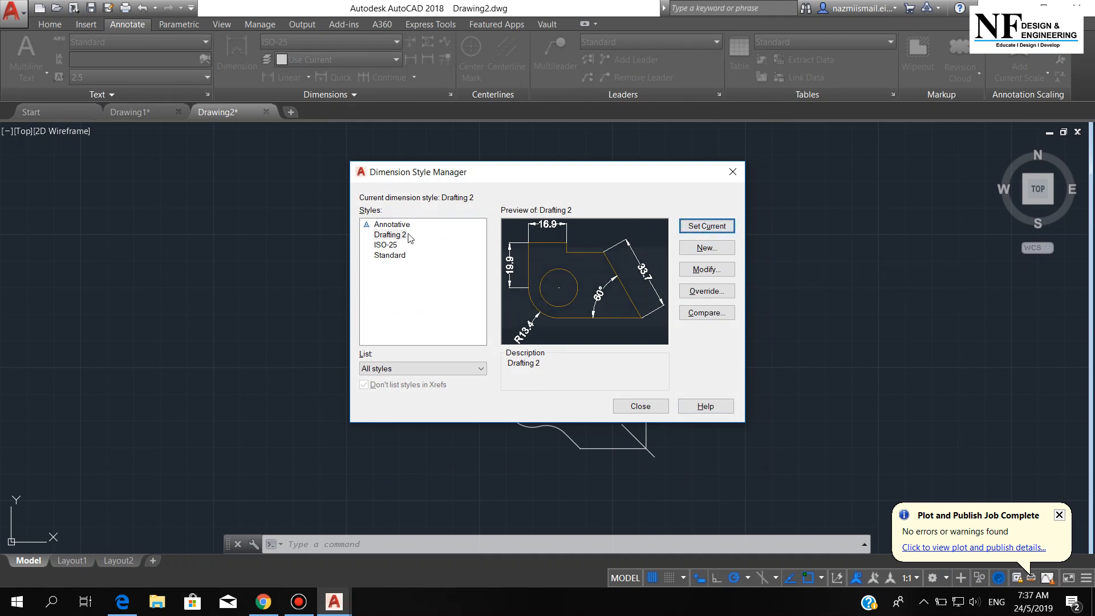
{"action": "left_click", "coordinate": [711, 227]}
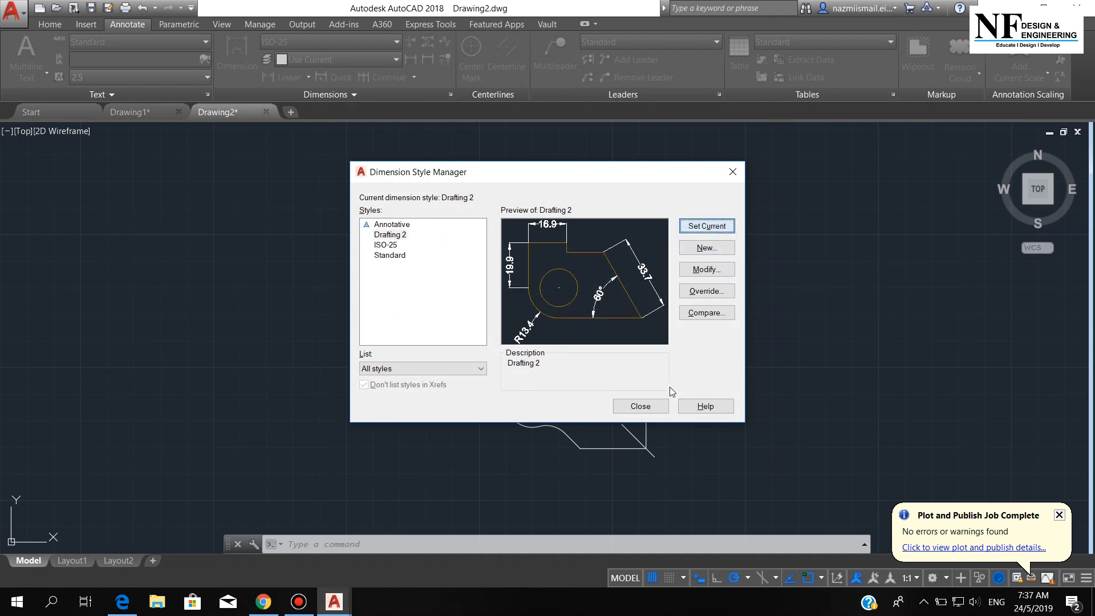
{"action": "left_click", "coordinate": [639, 406]}
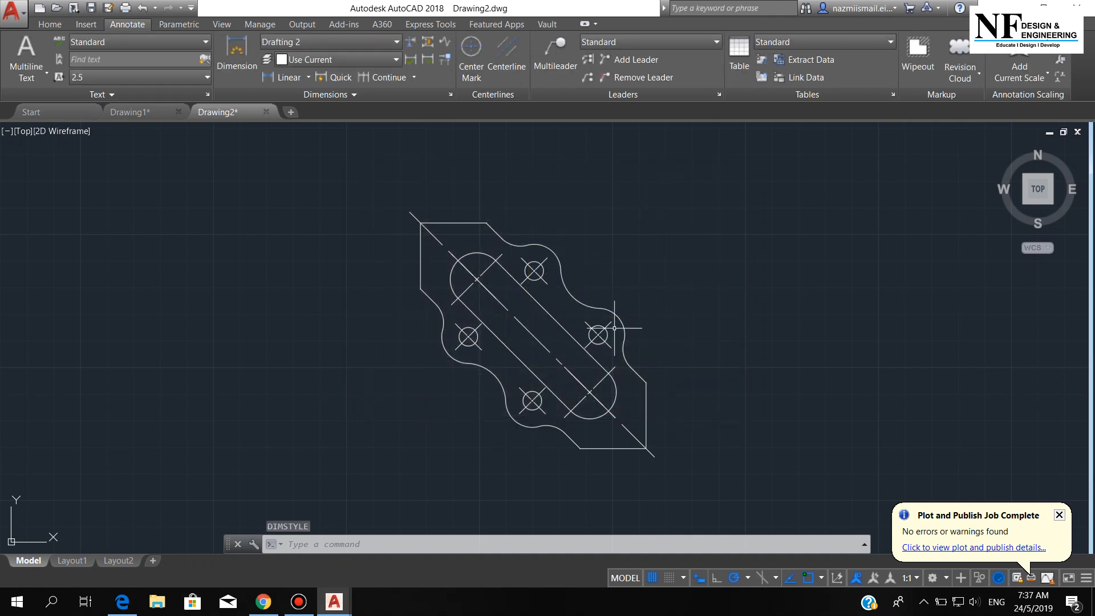
- Add an aligned dimension to the vertical edge at the plate's upper-left corner, placed outside the outline
{"action": "middle_click_drag", "start_coordinate": [643, 267], "coordinate": [643, 266]}
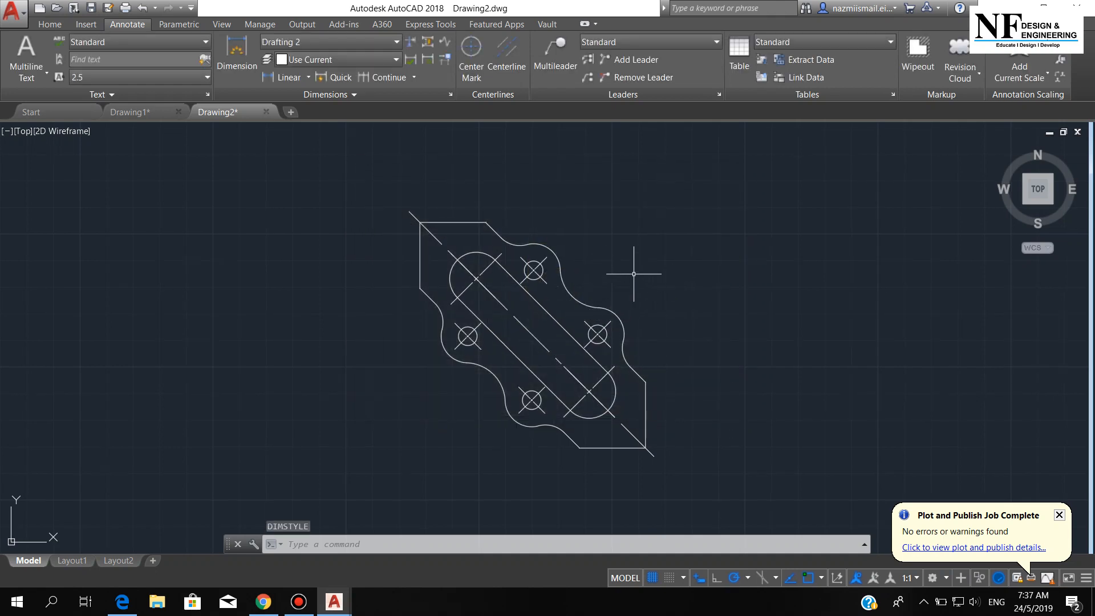
{"action": "type", "text": "DIMAL"}
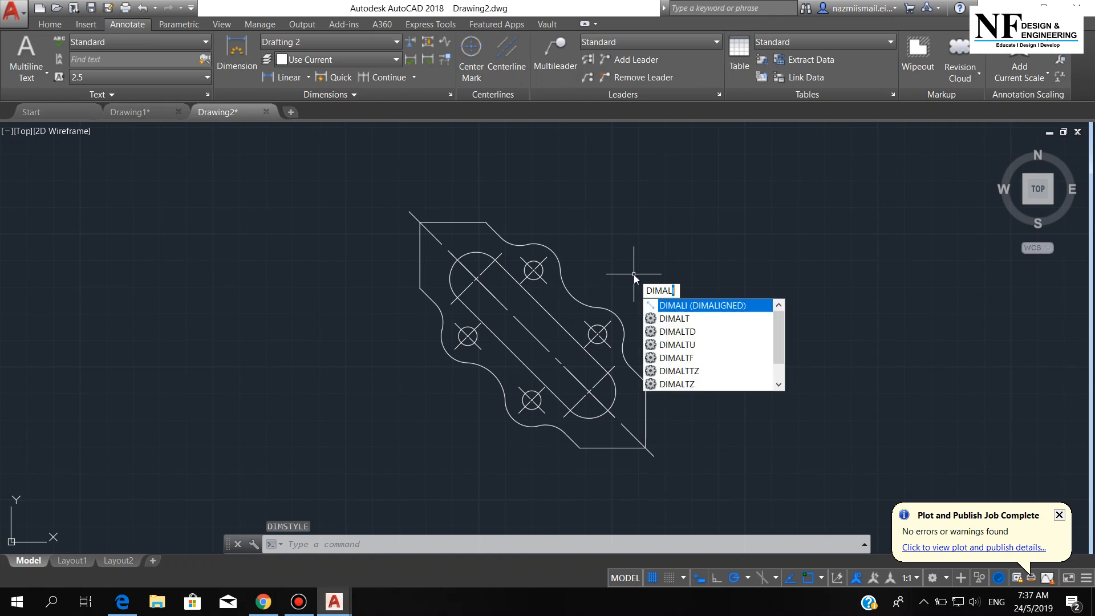
{"action": "key", "text": "Return"}
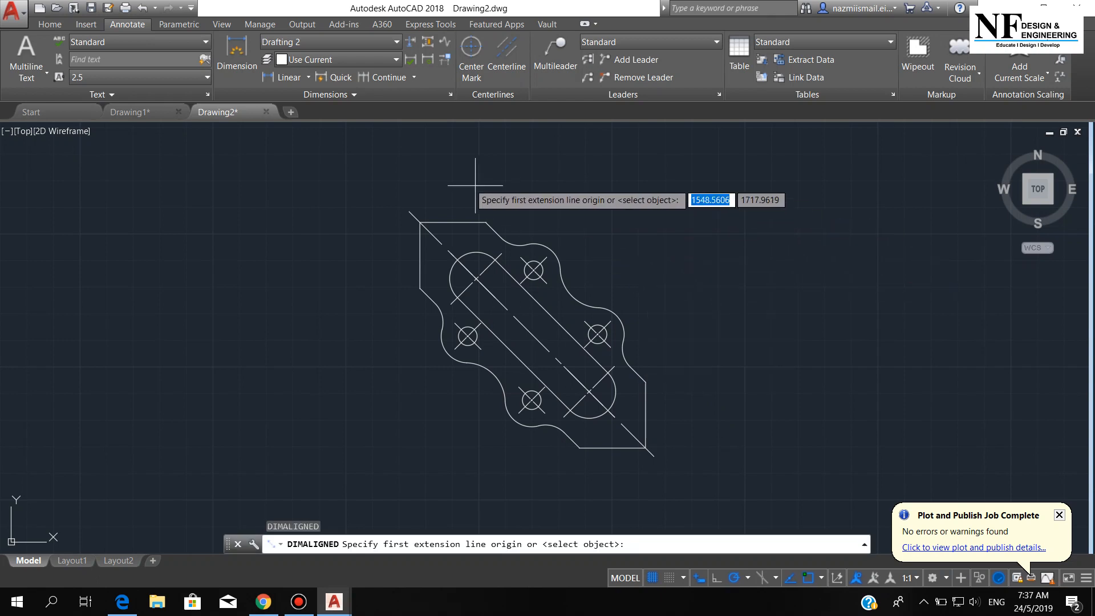
{"action": "left_click", "coordinate": [419, 222]}
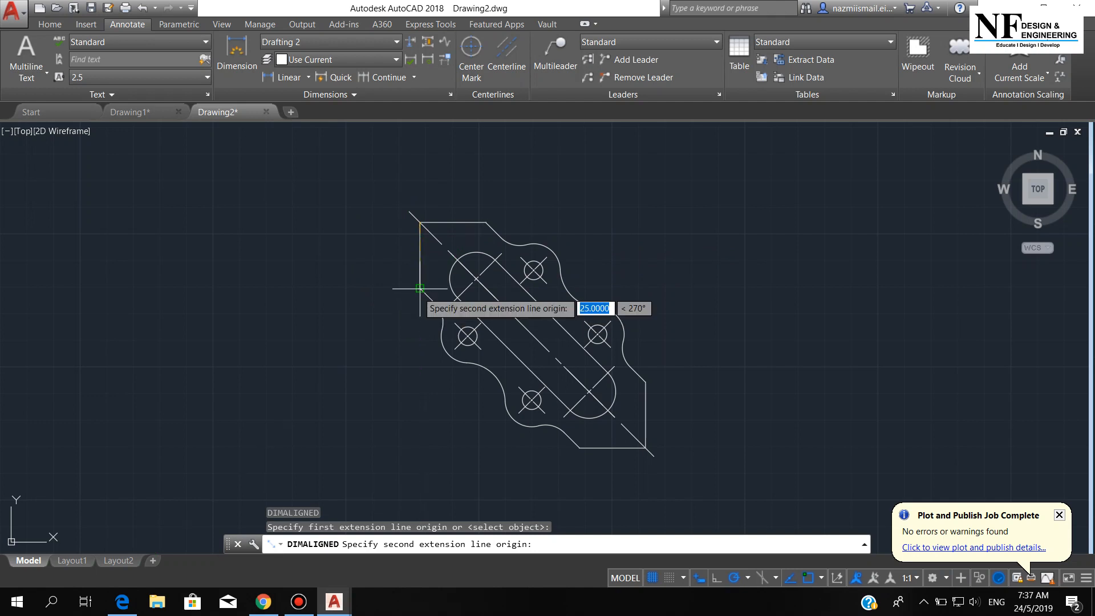
{"action": "left_click", "coordinate": [404, 291]}
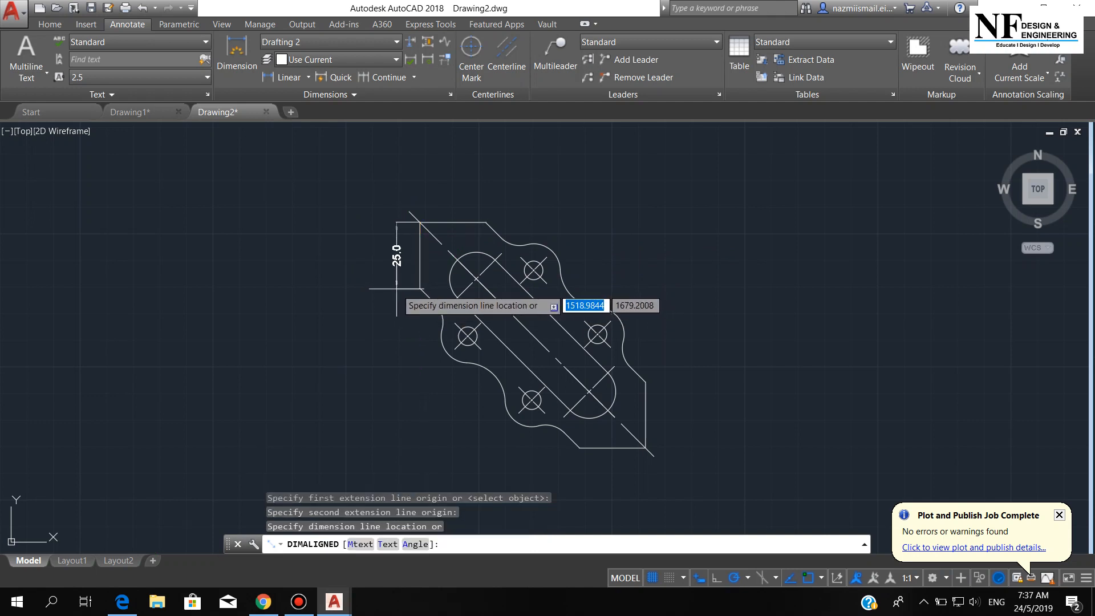
{"action": "left_click", "coordinate": [394, 289]}
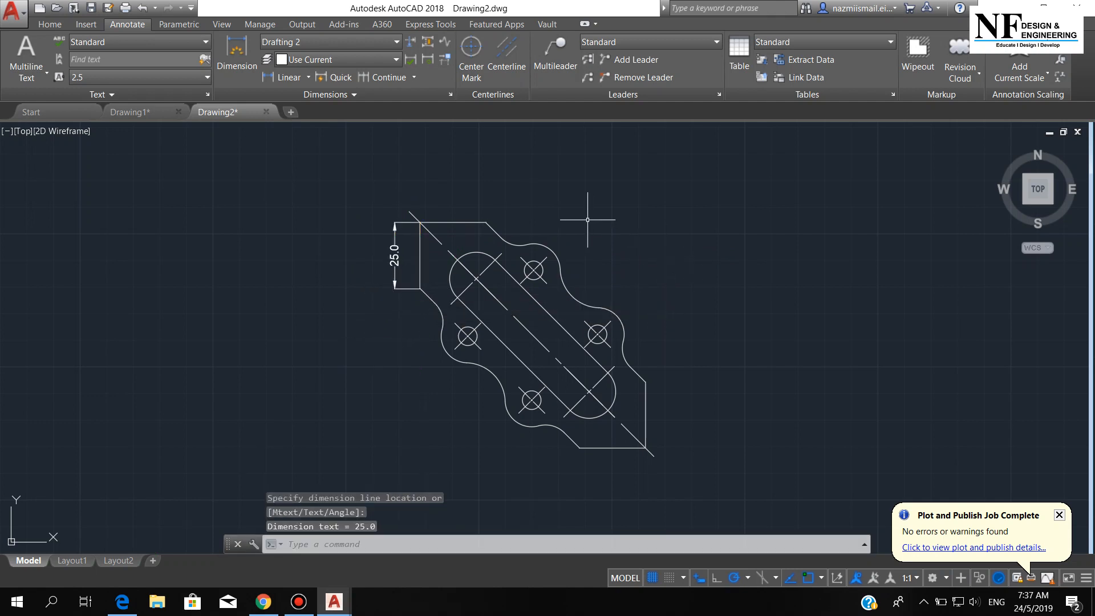
- Add an aligned dimension for the plate's overall diagonal length between the upper-left and lower-right corners, offset on the upper-right side
{"action": "key", "text": "Return"}
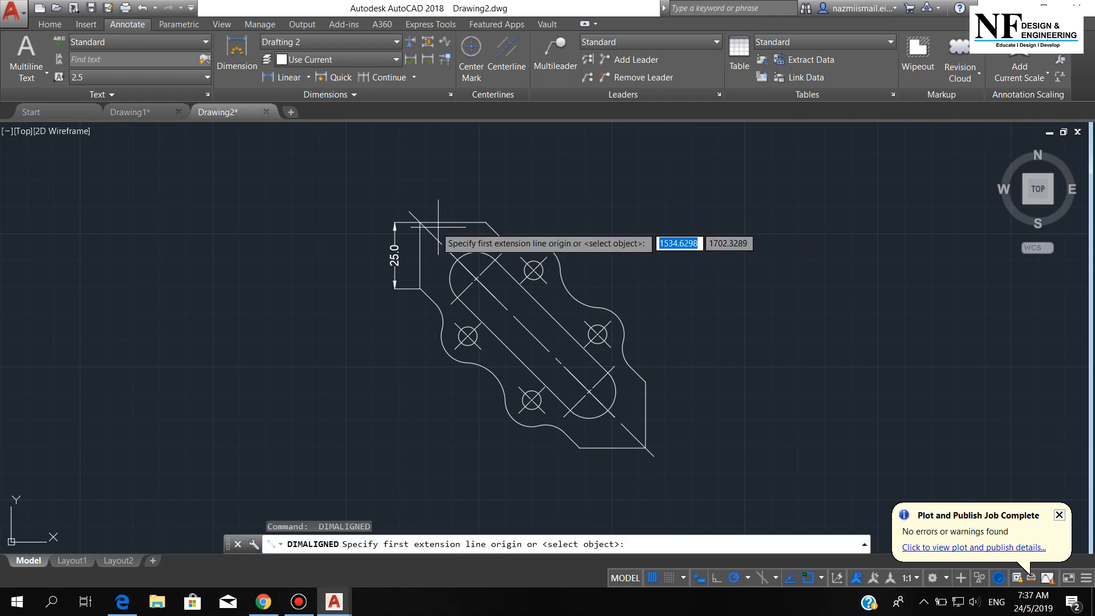
{"action": "left_click", "coordinate": [420, 223]}
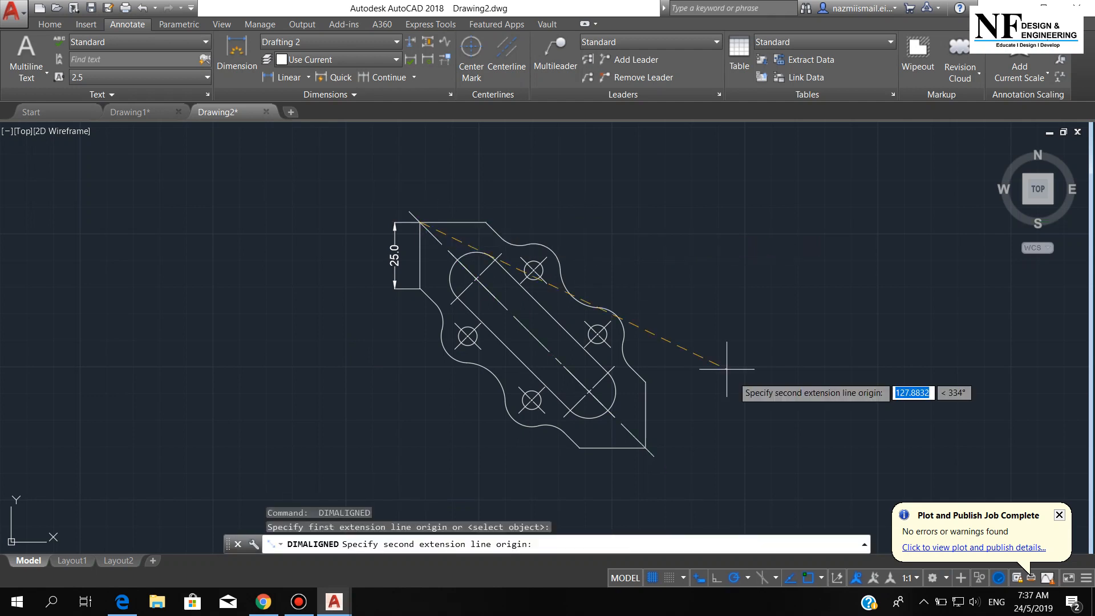
{"action": "left_click", "coordinate": [645, 448]}
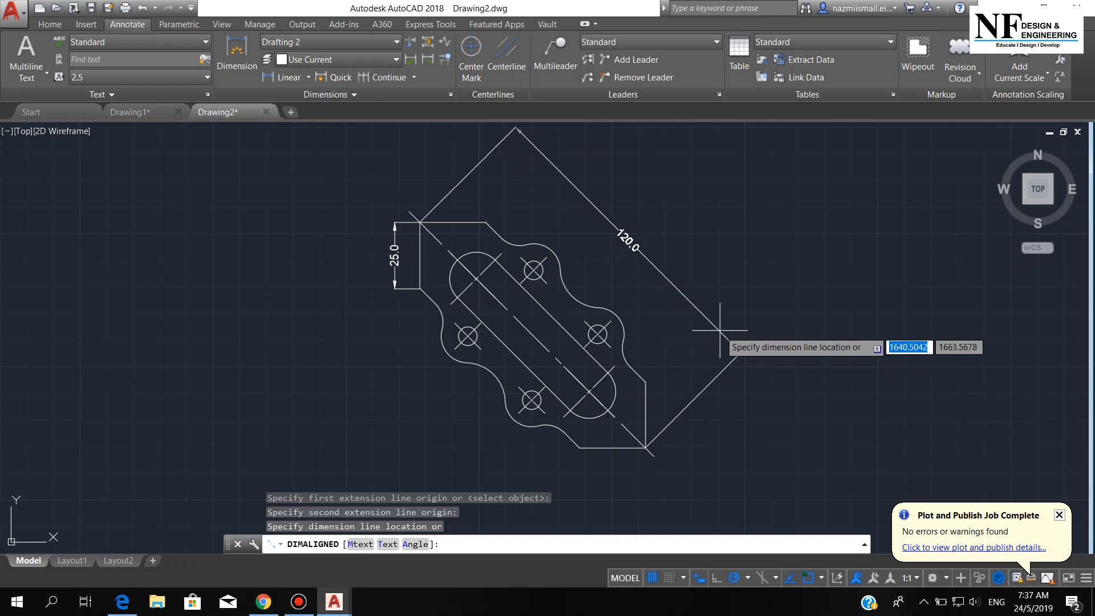
{"action": "left_click", "coordinate": [671, 294]}
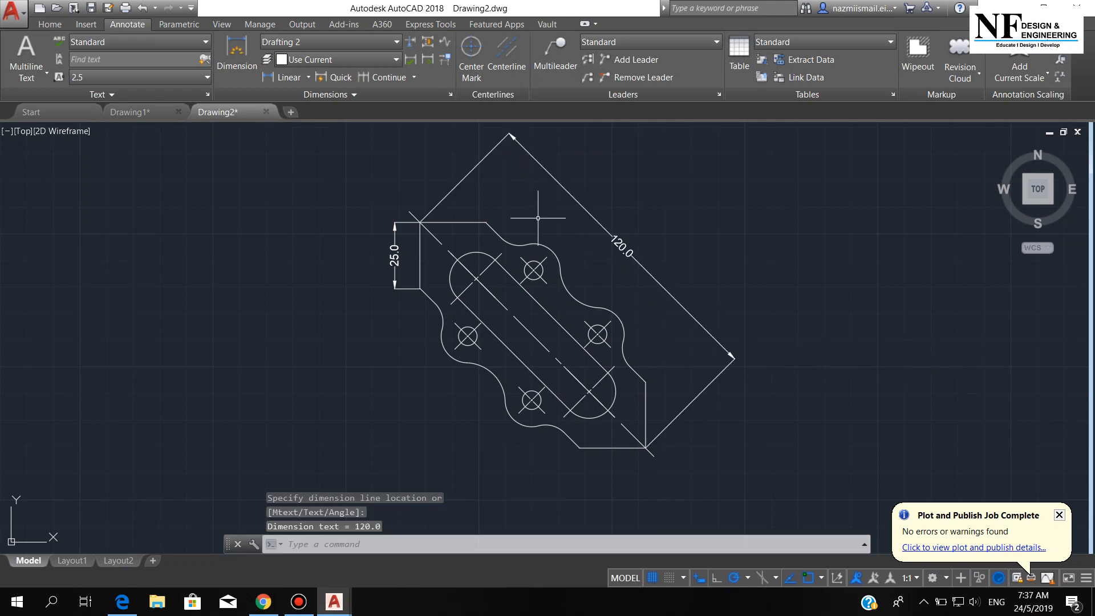
- Dimension the aligned distance from the upper-left corner to the upper slot arc's center, placed inside the overall length dimension
{"action": "key", "text": "Return"}
{"action": "left_click", "coordinate": [420, 222]}
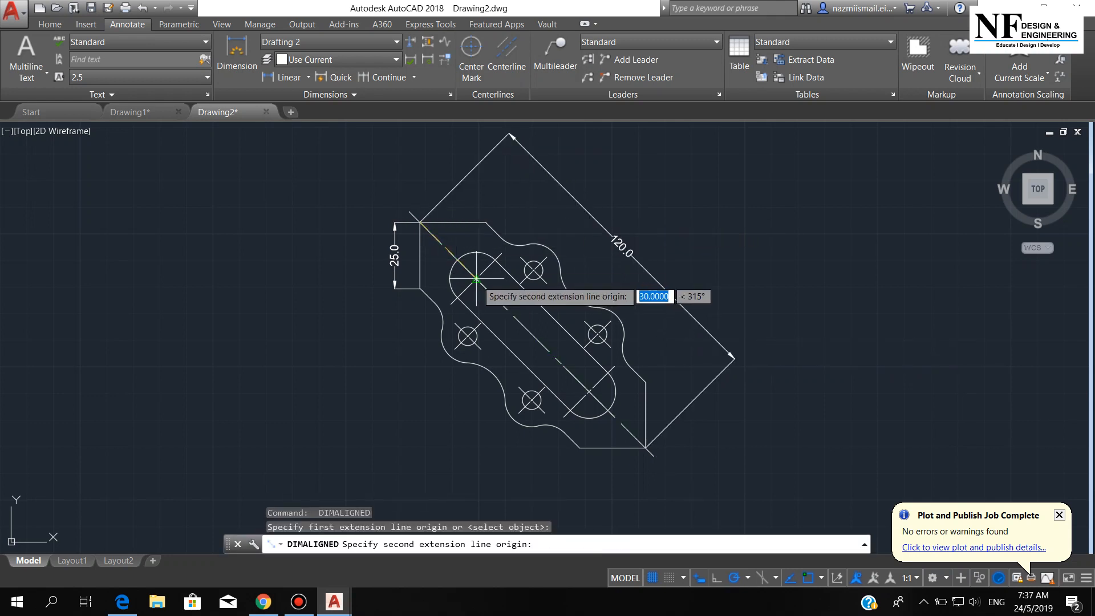
{"action": "left_click", "coordinate": [475, 278]}
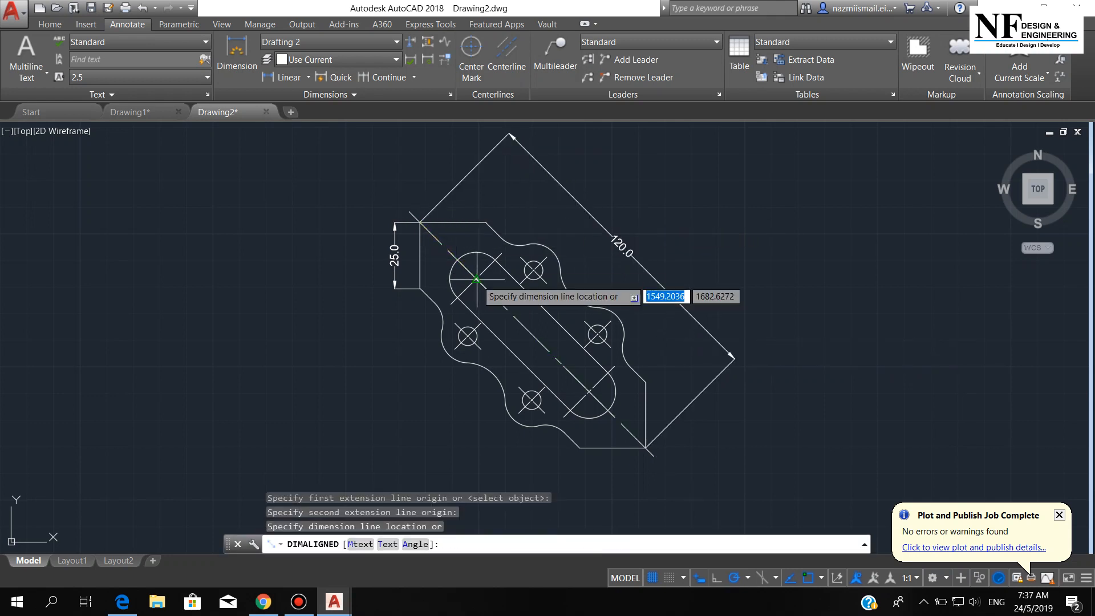
{"action": "left_click", "coordinate": [539, 210]}
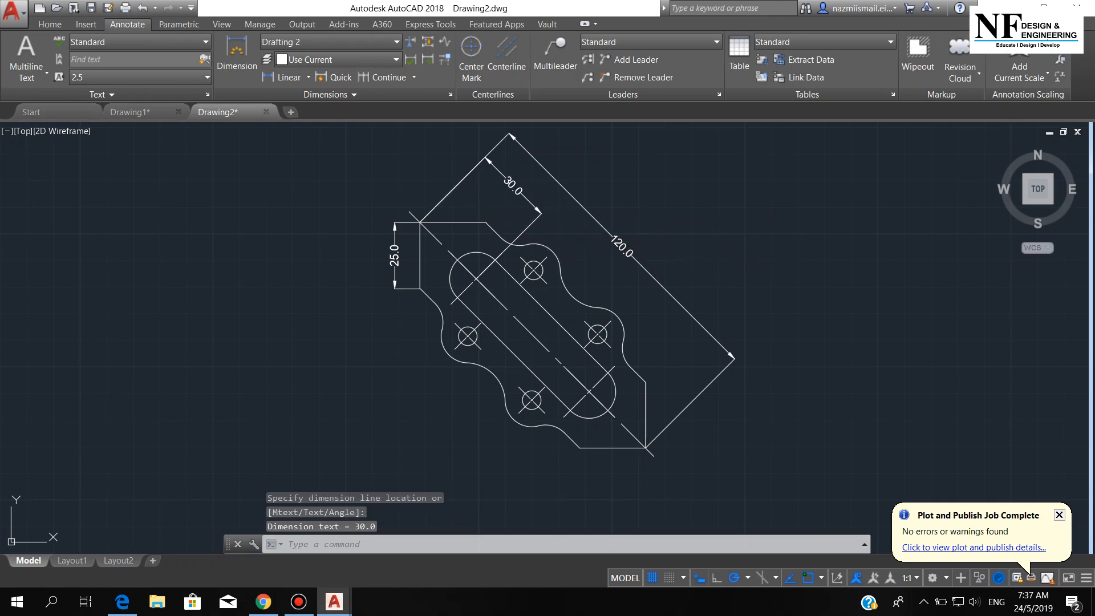
- Dimension the aligned distance between the topmost hole's center and the extension line through the upper slot center, in line with the neighbouring dimension
{"action": "key", "text": "Return"}
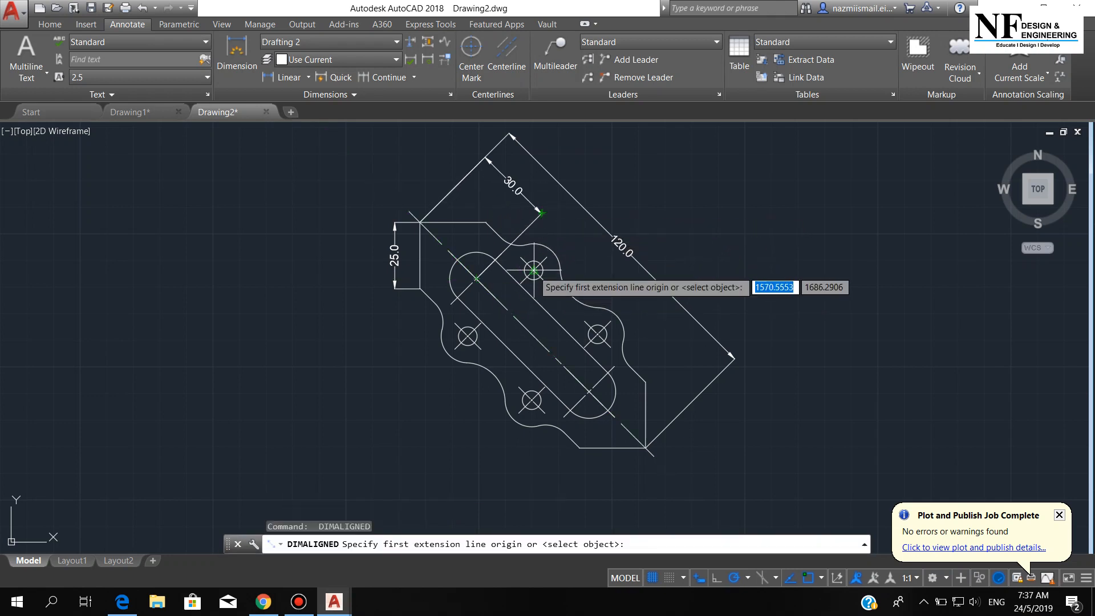
{"action": "left_click", "coordinate": [534, 271]}
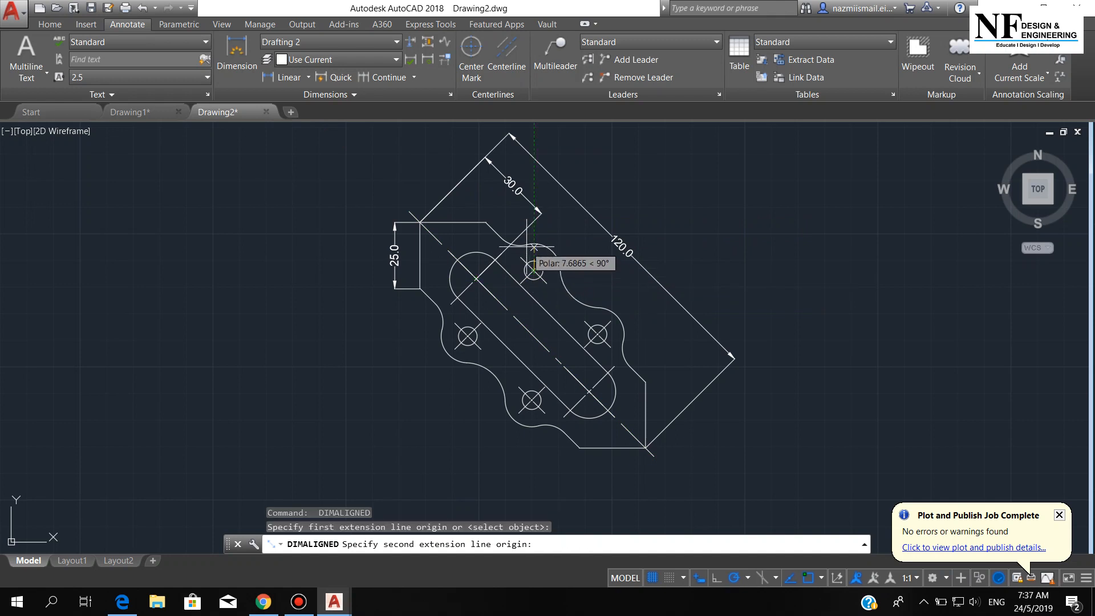
{"action": "scroll", "coordinate": [526, 251], "scroll_direction": "up", "scroll_amount": 3}
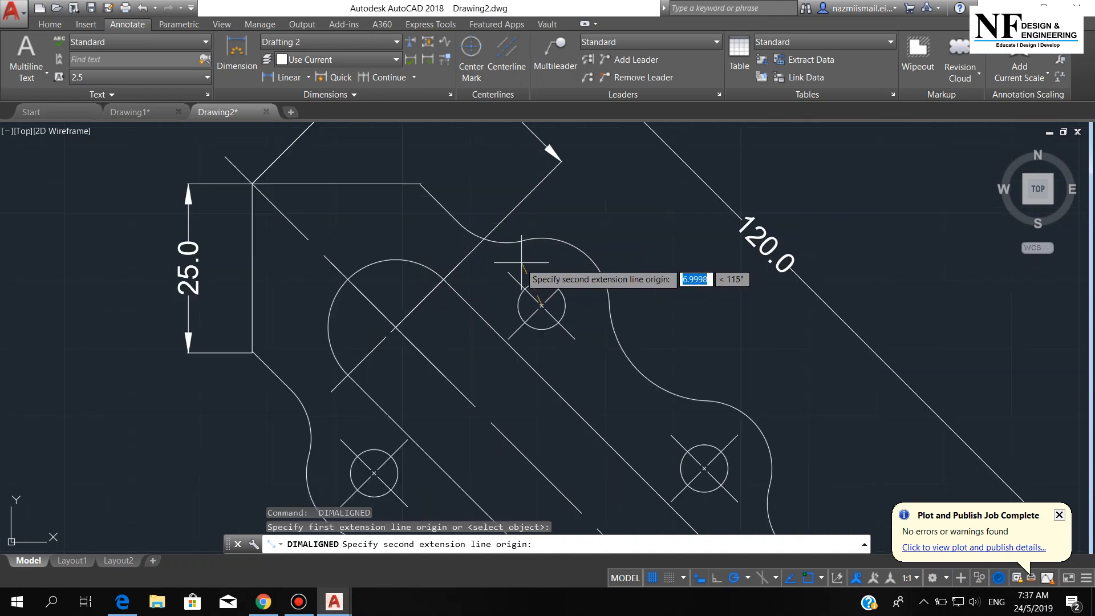
{"action": "left_click", "coordinate": [478, 245]}
{"action": "scroll", "coordinate": [485, 228], "scroll_direction": "down", "scroll_amount": 3}
{"action": "left_click", "coordinate": [556, 225]}
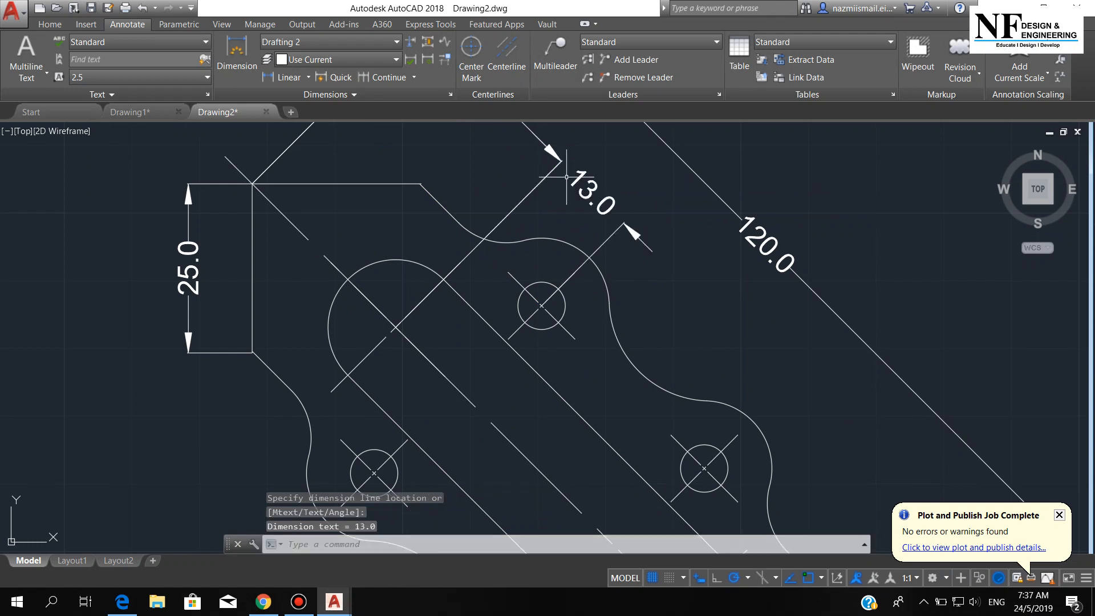
- Add a radius dimension to the fillet arc just below the vertical left edge, with its text outside the plate
{"action": "scroll", "coordinate": [576, 229], "scroll_direction": "down", "scroll_amount": 2}
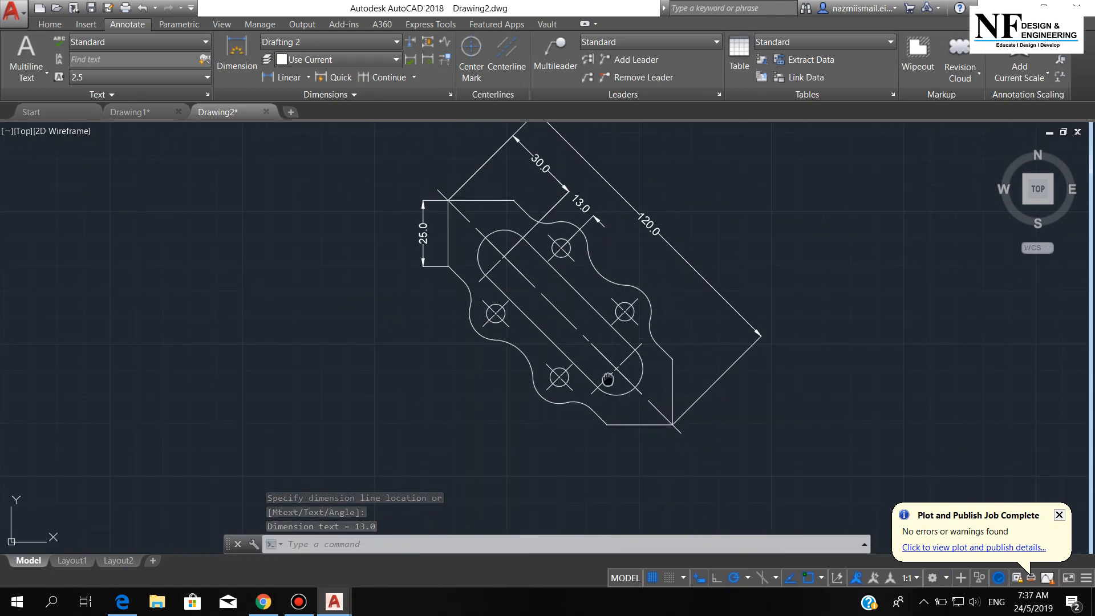
{"action": "middle_click_drag", "start_coordinate": [608, 380], "coordinate": [626, 405]}
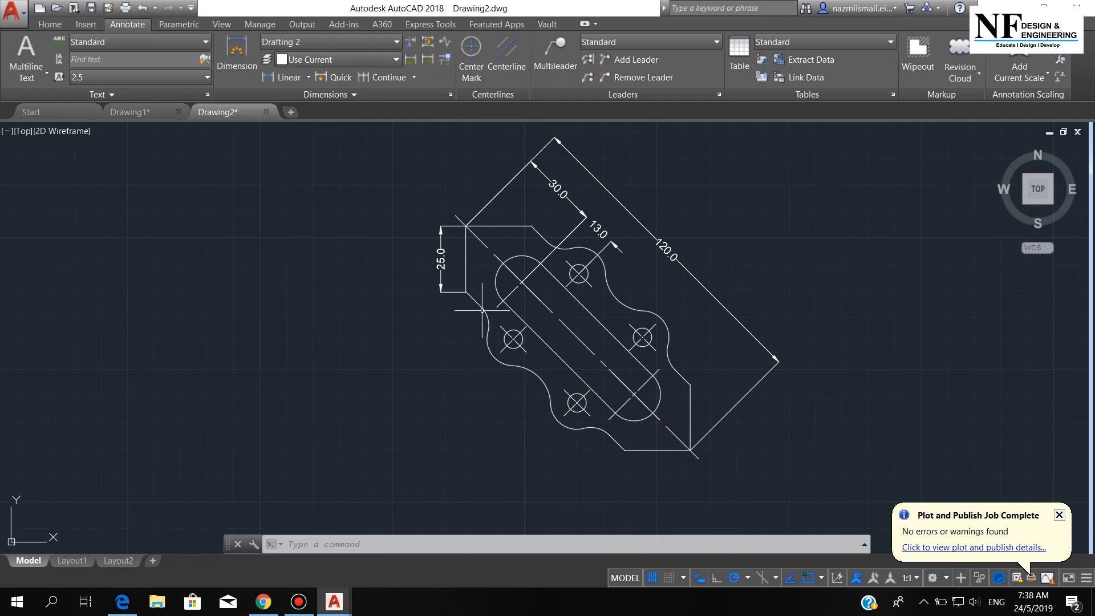
{"action": "type", "text": "dim"}
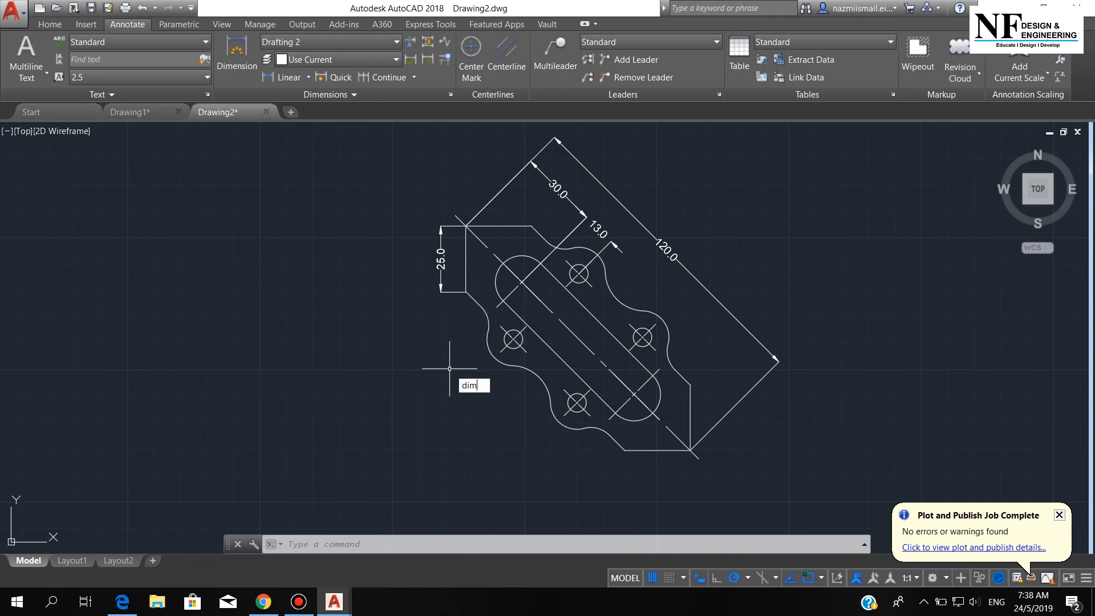
{"action": "type", "text": "ra"}
{"action": "key", "text": "Return"}
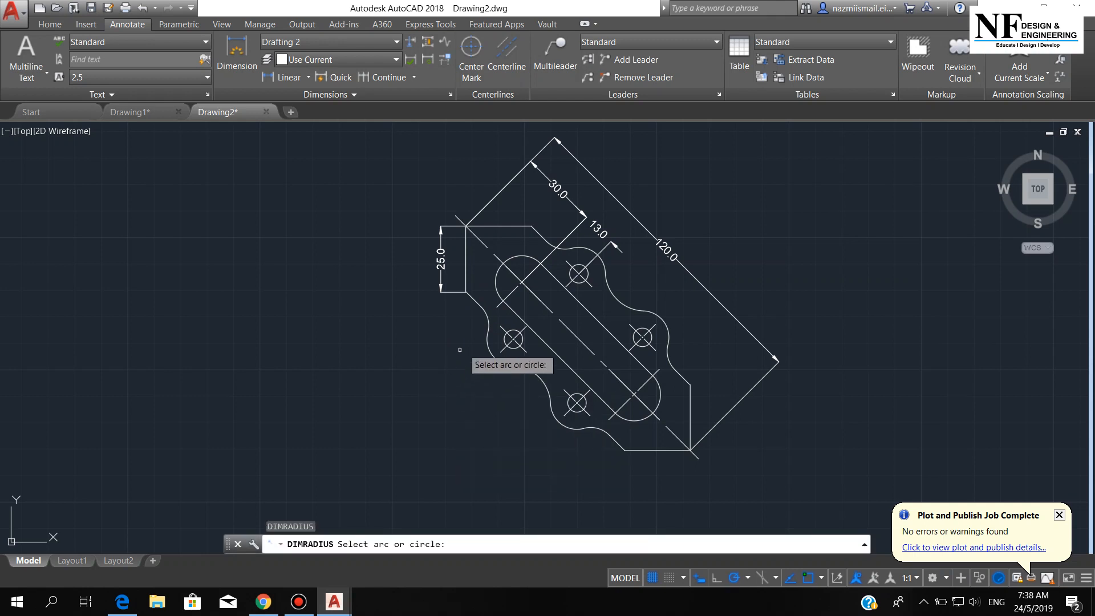
{"action": "left_click", "coordinate": [484, 321]}
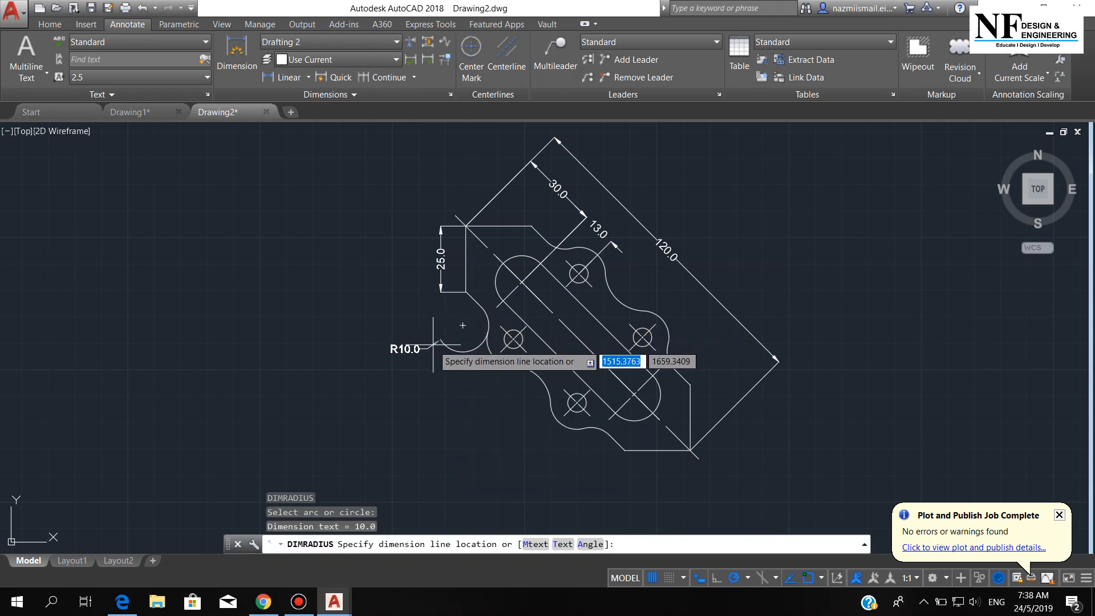
{"action": "left_click", "coordinate": [488, 320]}
- Add a radius dimension to the concave arc between the two lower-left holes, with its text outside the plate
{"action": "key", "text": "Return"}
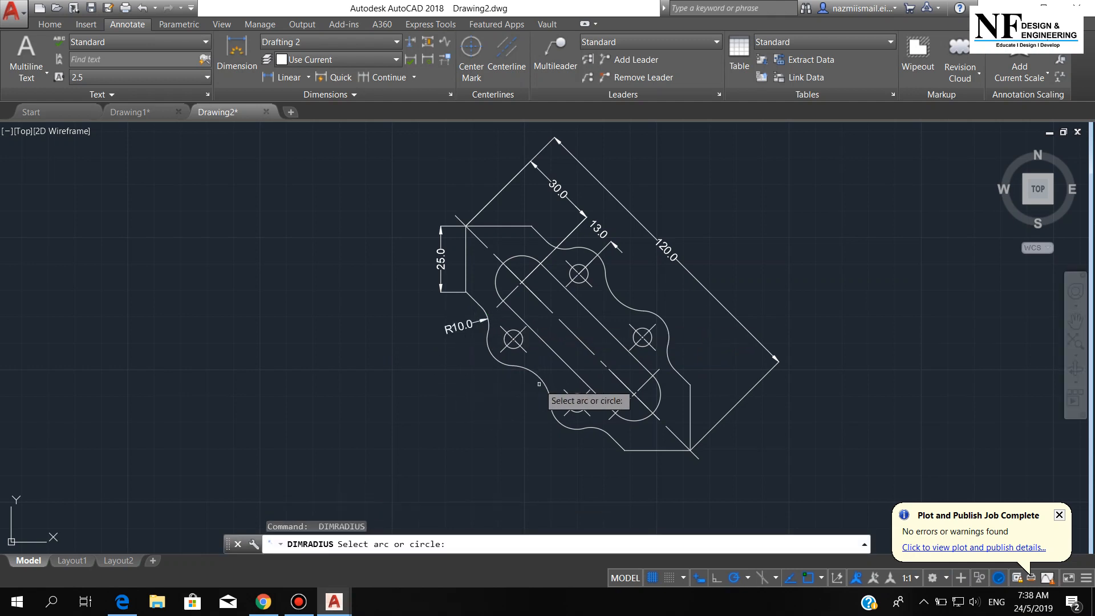
{"action": "left_click", "coordinate": [539, 384]}
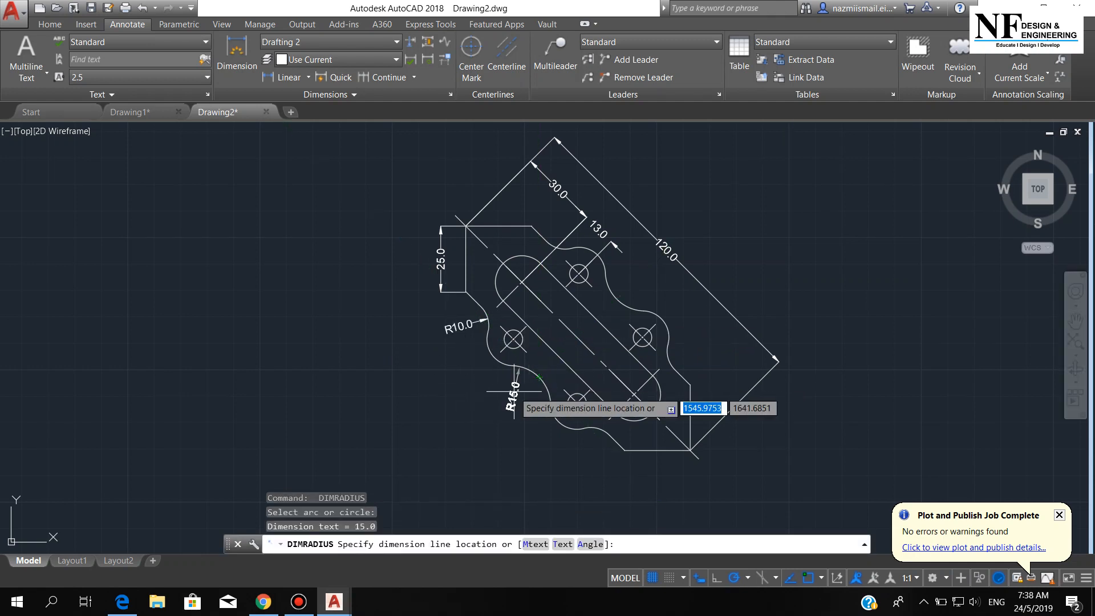
{"action": "left_click", "coordinate": [539, 378]}
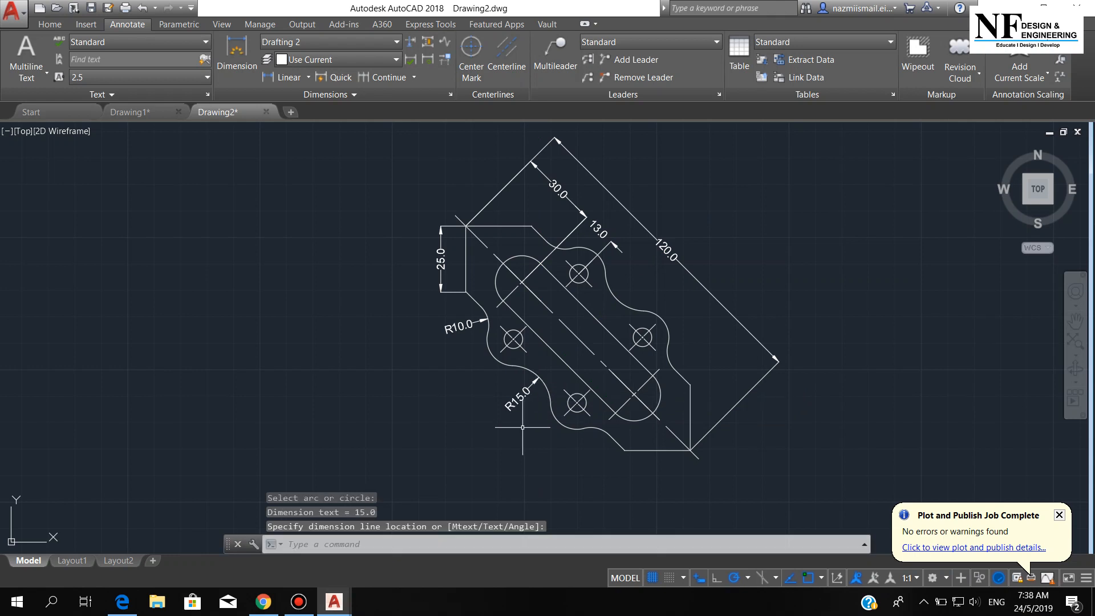
- Add a radius dimension to the leftmost small hole, with its text outside the outline between the two arc radius dimensions
{"action": "key", "text": "Return"}
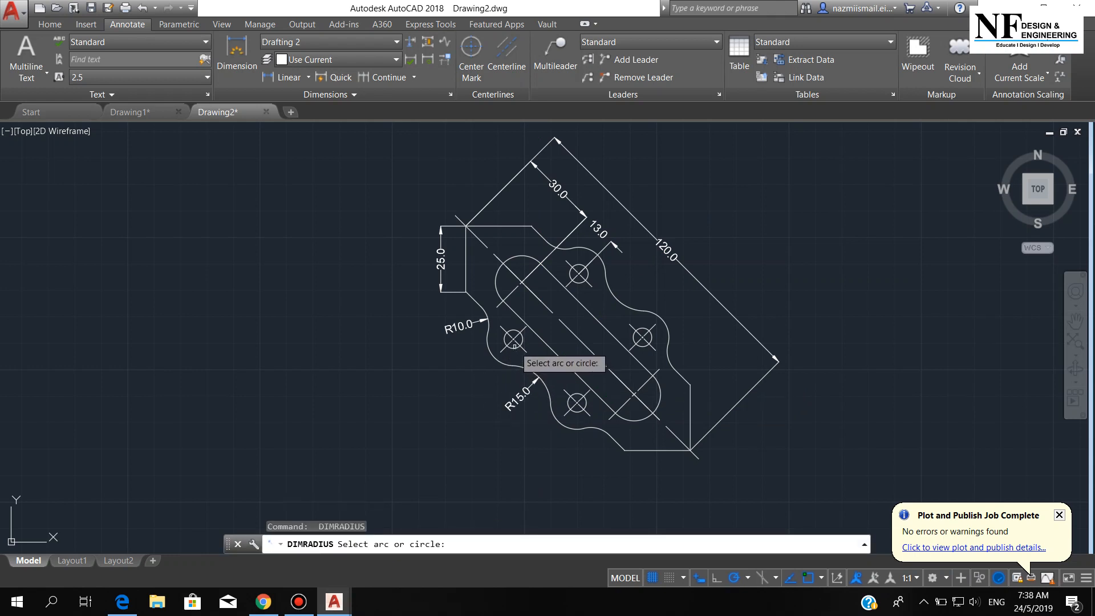
{"action": "left_click", "coordinate": [514, 349]}
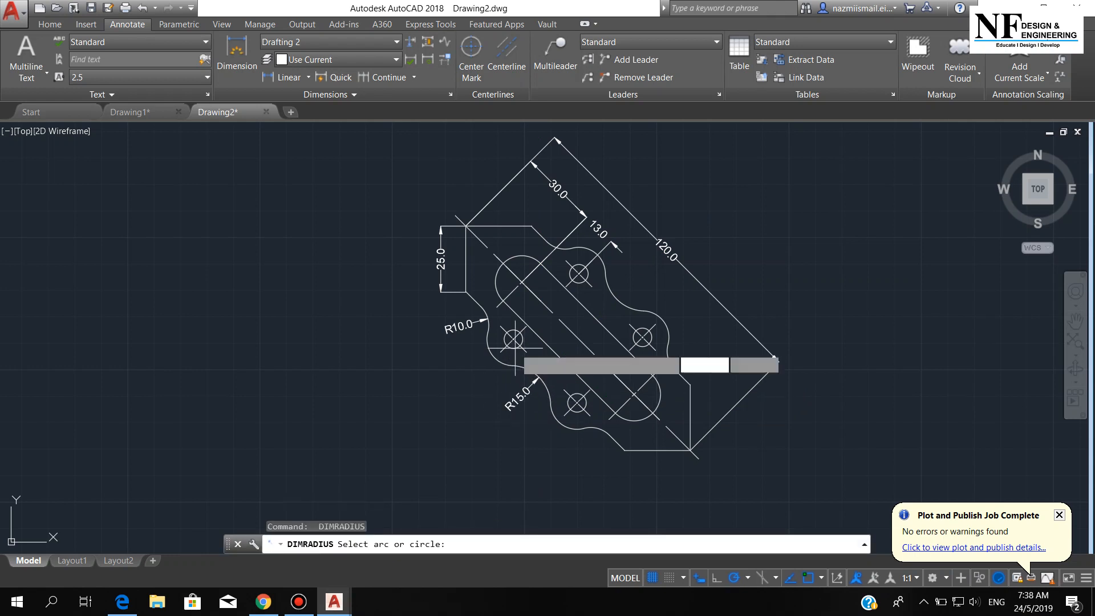
{"action": "left_click", "coordinate": [479, 370]}
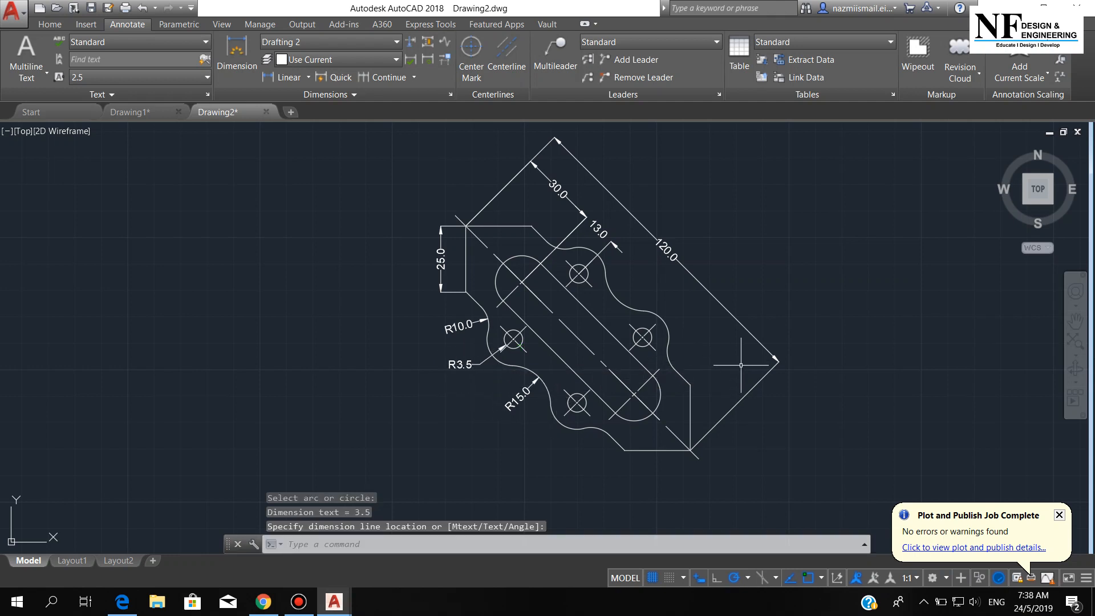
- Change the leftmost hole's radius dimension text to "R3.5 x 4"
{"action": "scroll", "coordinate": [478, 405], "scroll_direction": "up", "scroll_amount": 4}
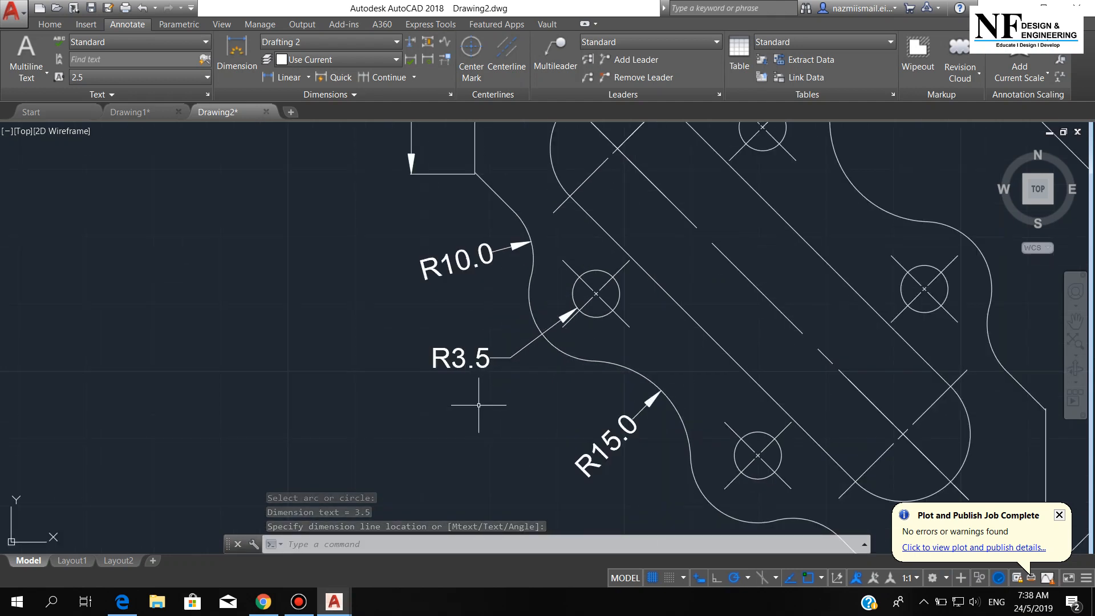
{"action": "double_click", "coordinate": [485, 365]}
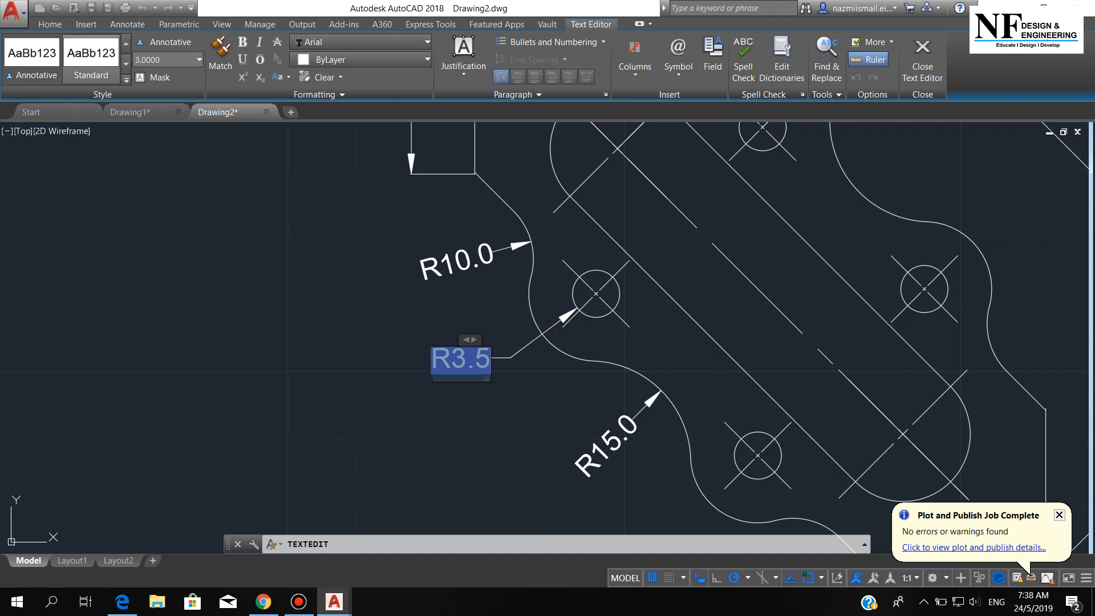
{"action": "key", "text": "Escape"}
{"action": "left_click", "coordinate": [487, 367]}
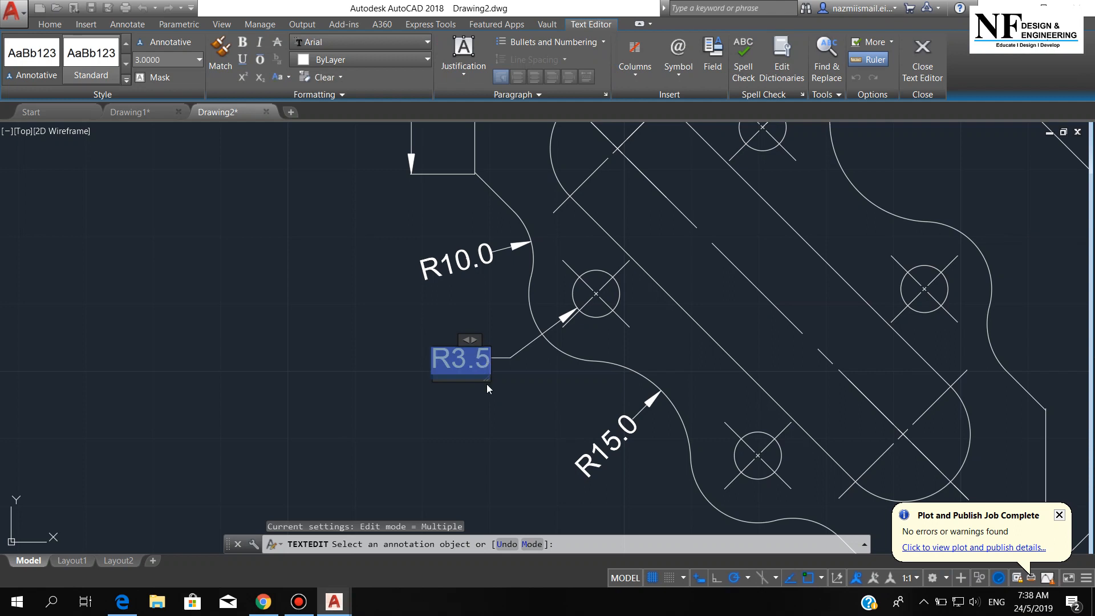
{"action": "type", "text": "R"}
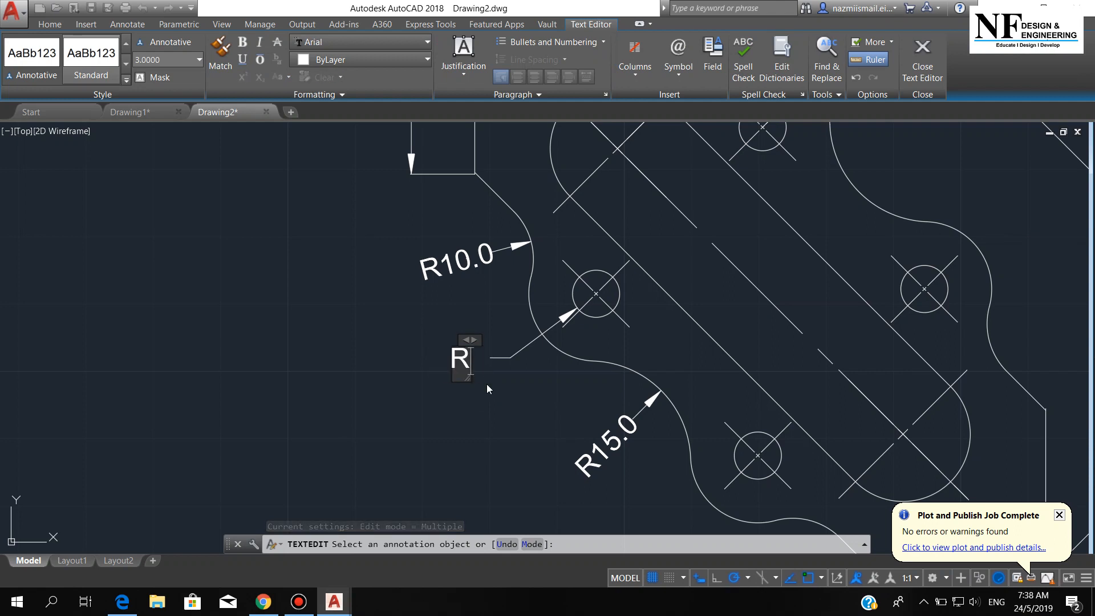
{"action": "type", "text": "3.5"}
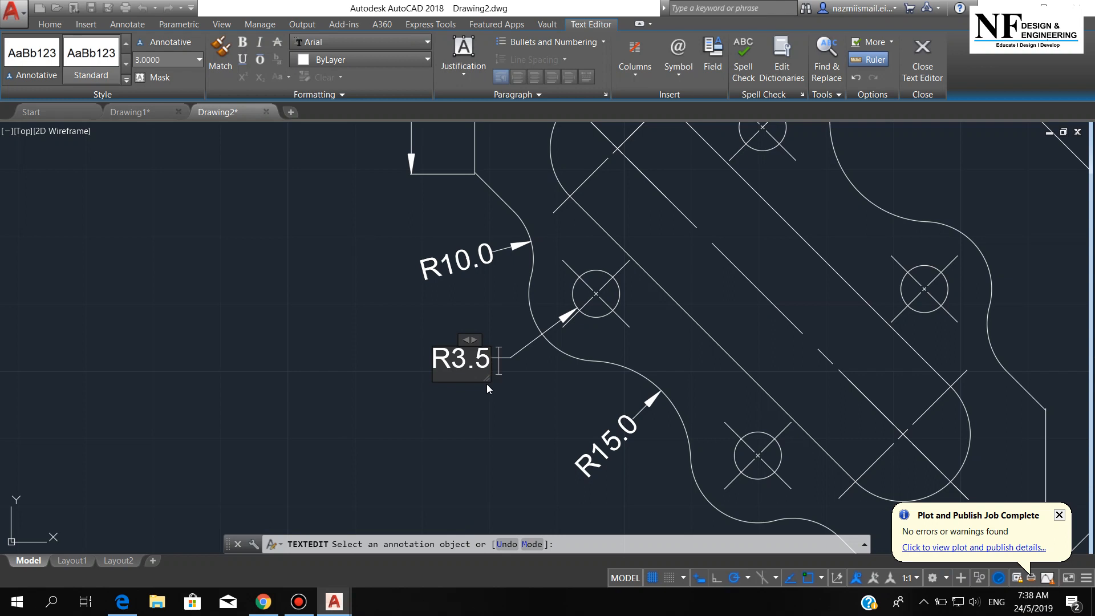
{"action": "type", "text": " x"}
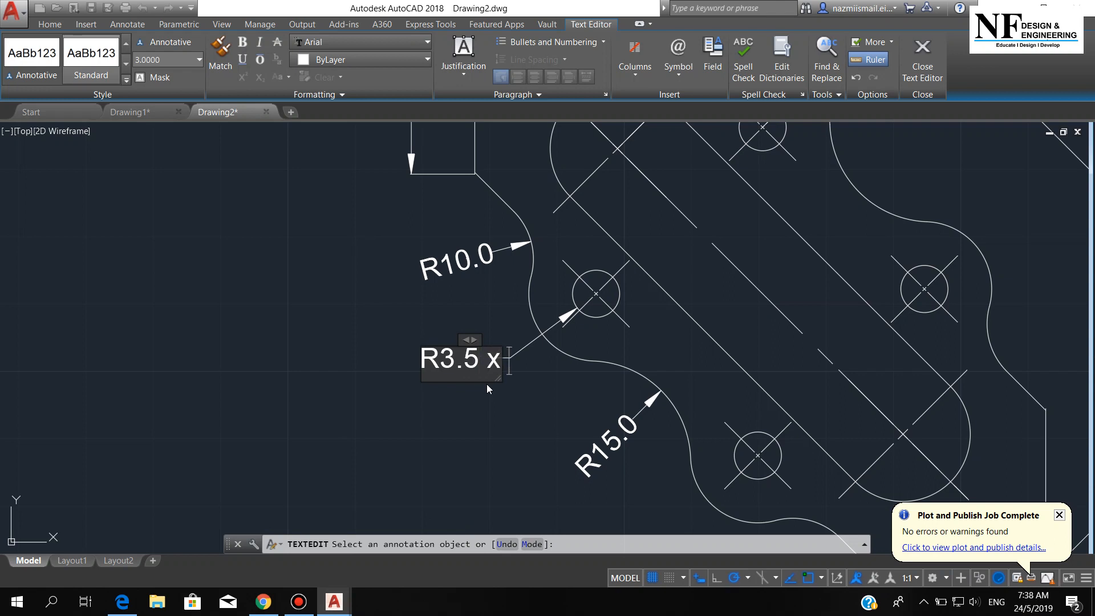
{"action": "type", "text": " 4"}
{"action": "left_click", "coordinate": [489, 409]}
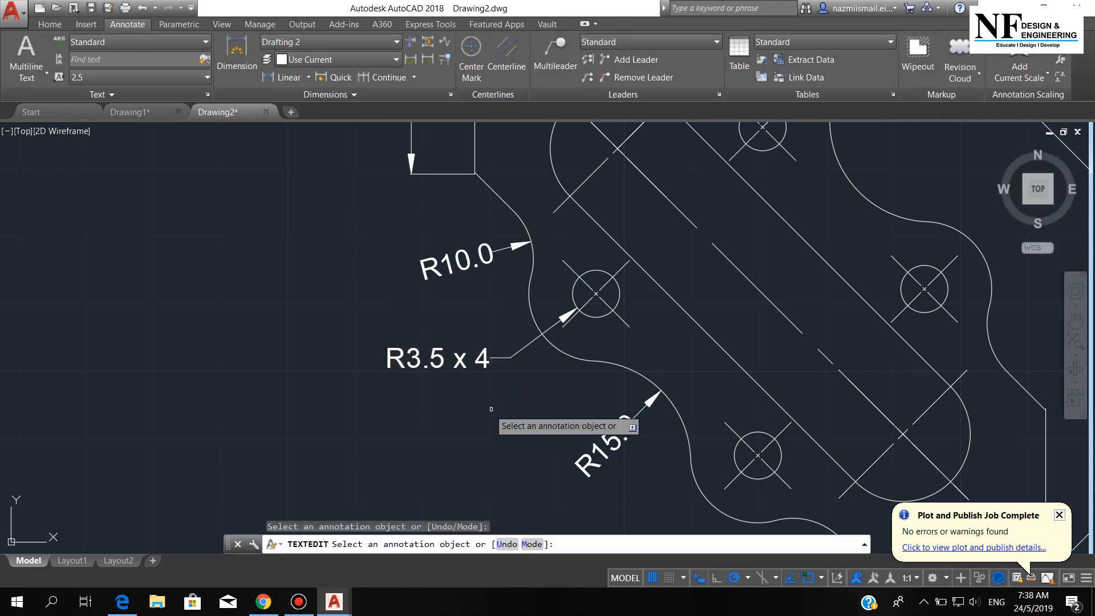
- Set up a plot of the model with the DWG To PDF.pc3 plotter on ISO A4 (297.00 x 210.00 MM) paper
{"action": "key", "text": "Escape"}
{"action": "scroll", "coordinate": [482, 417], "scroll_direction": "down", "scroll_amount": 2}
{"action": "middle_click_drag", "start_coordinate": [540, 414], "coordinate": [424, 431]}
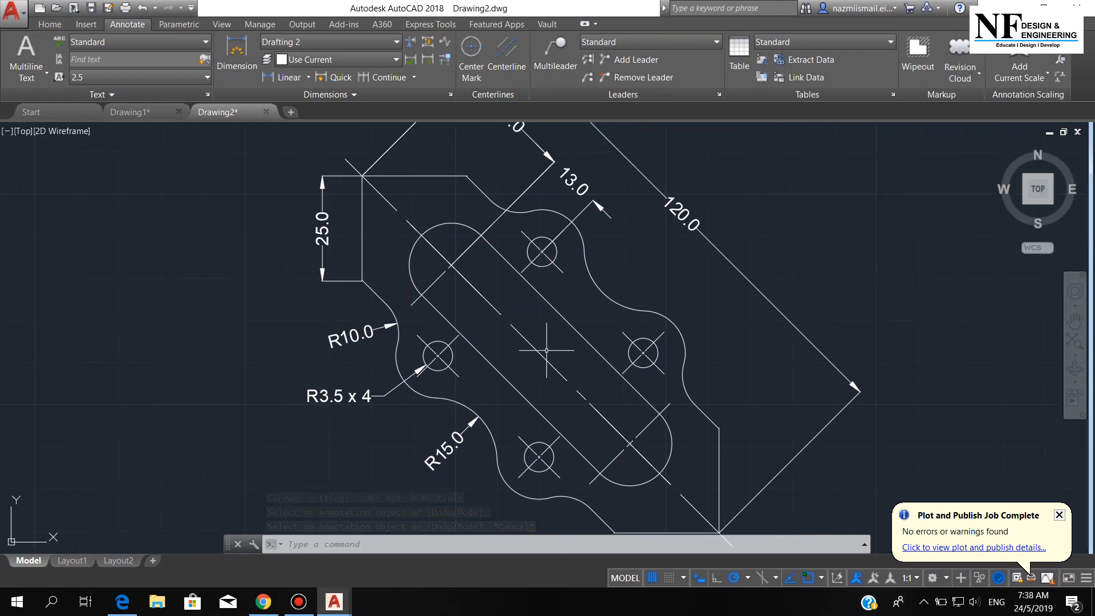
{"action": "left_click", "coordinate": [1074, 342]}
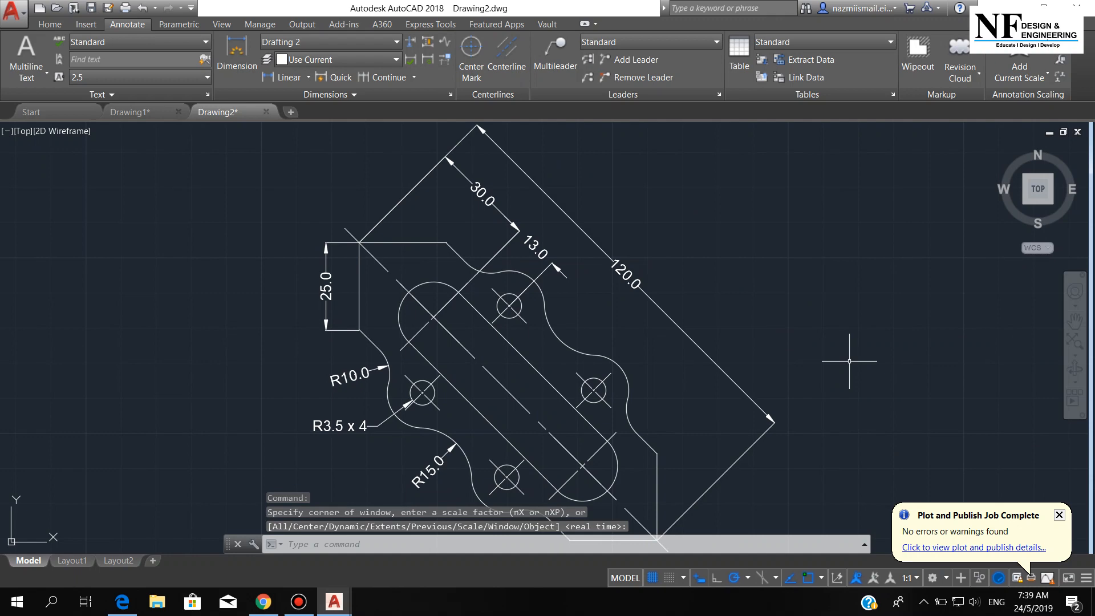
{"action": "key", "text": "ctrl+p"}
{"action": "left_click", "coordinate": [530, 195]}
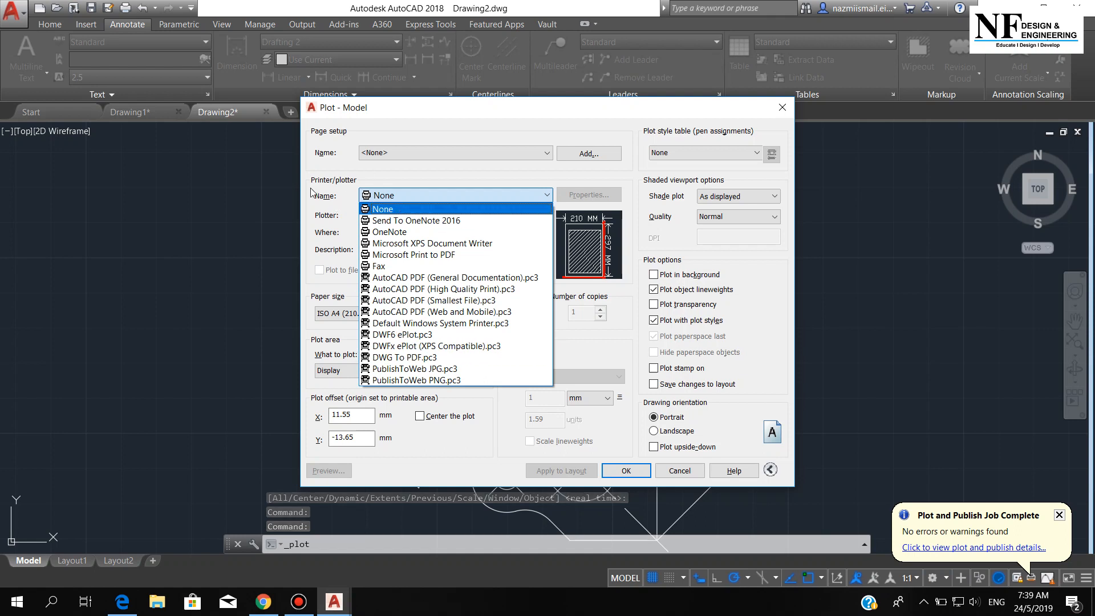
{"action": "left_click", "coordinate": [423, 358]}
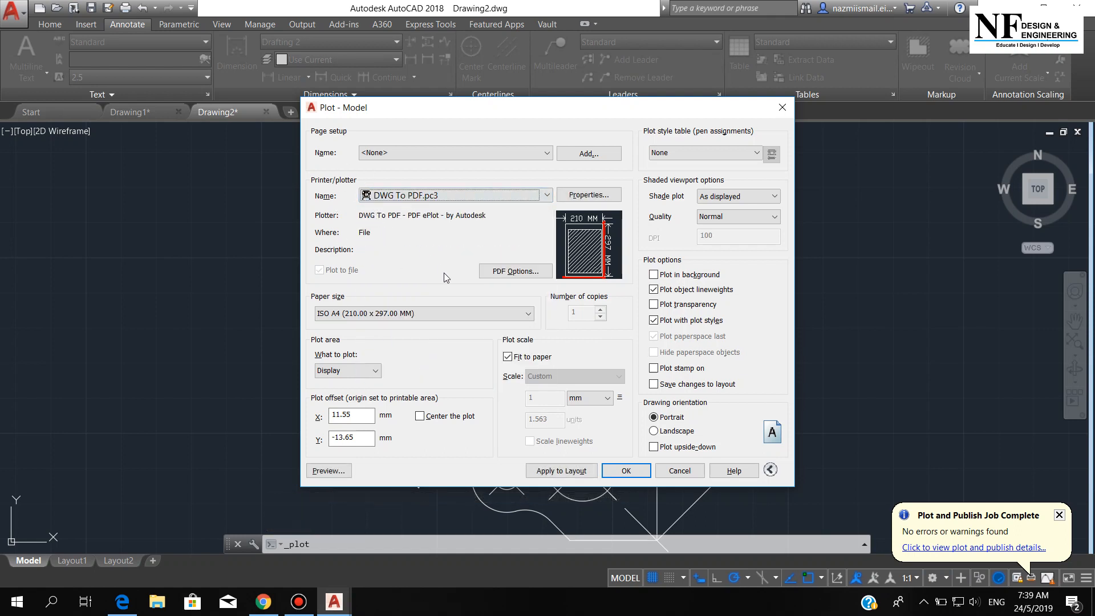
{"action": "left_click", "coordinate": [422, 313]}
{"action": "scroll", "coordinate": [412, 388], "scroll_direction": "up", "scroll_amount": 1}
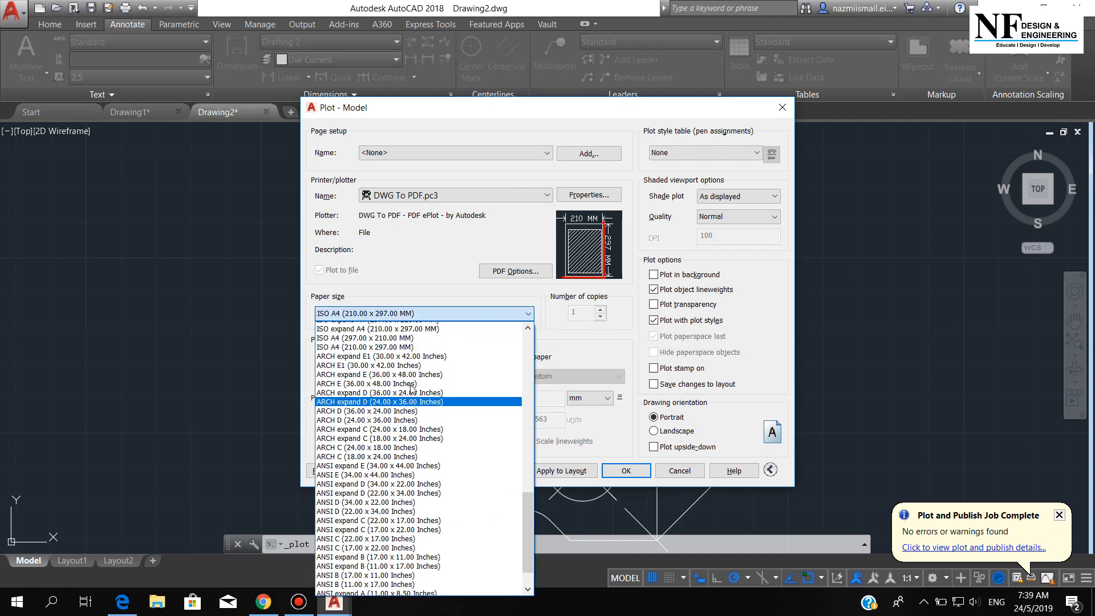
{"action": "left_click", "coordinate": [386, 342]}
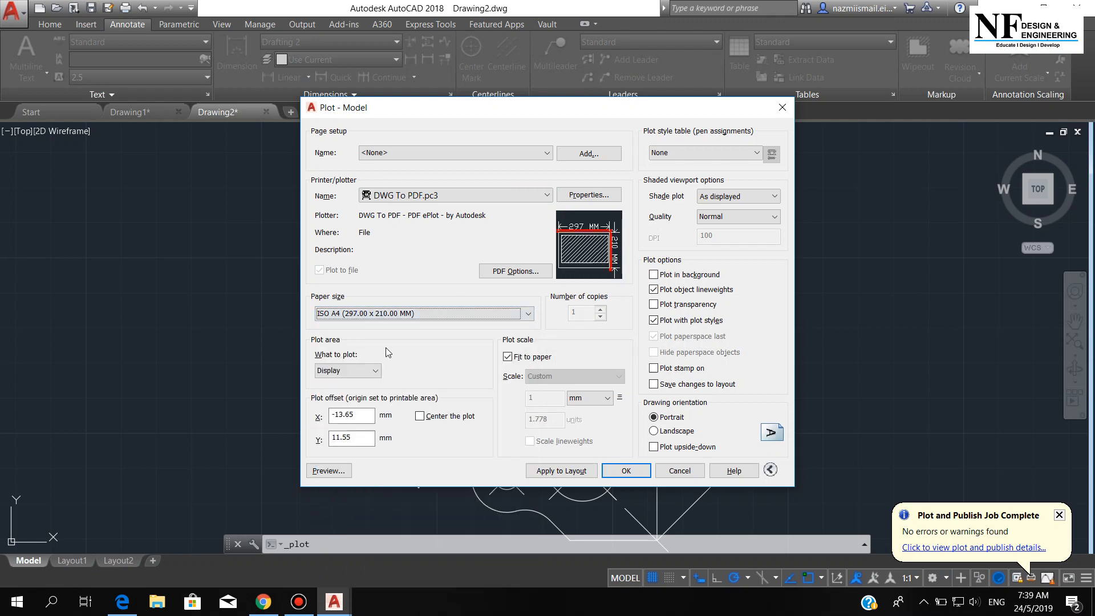
- Set the plot area to Extents, centered on the sheet, with landscape orientation
{"action": "left_click", "coordinate": [376, 370]}
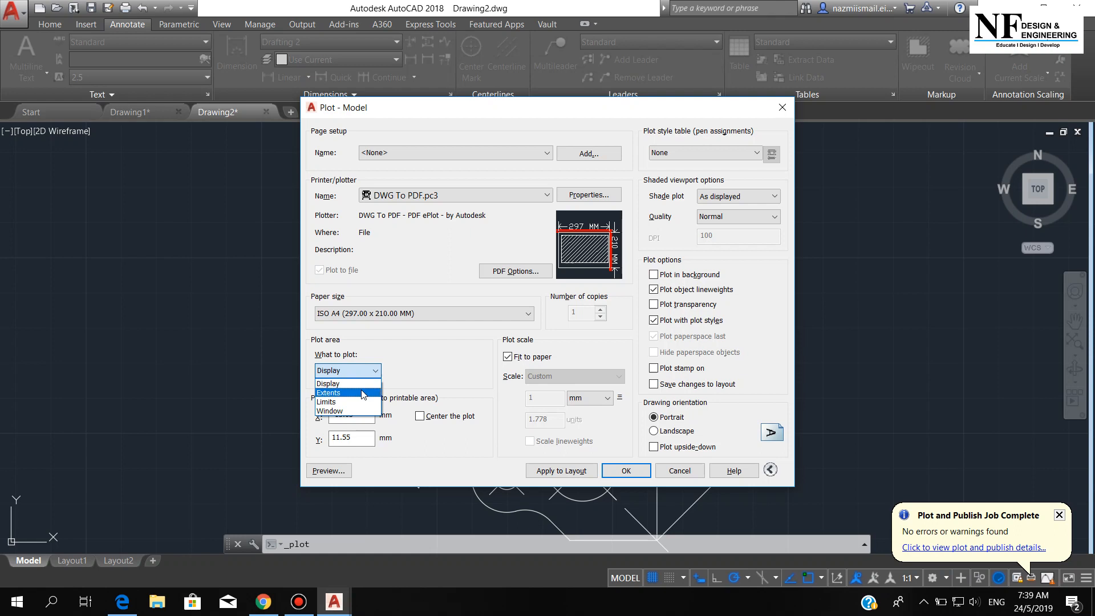
{"action": "left_click", "coordinate": [334, 388]}
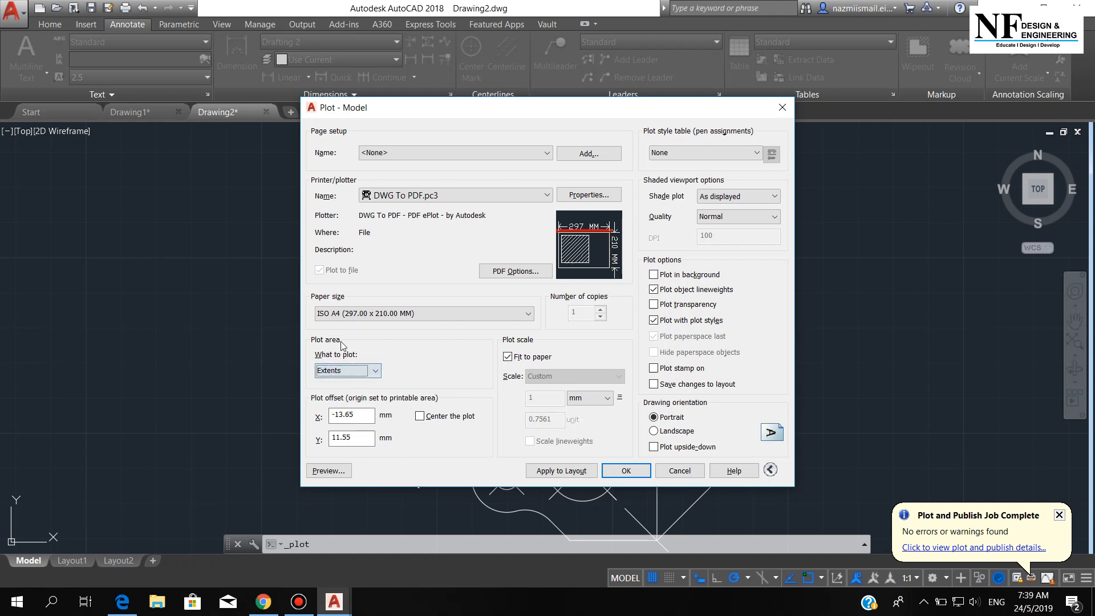
{"action": "left_click", "coordinate": [423, 416]}
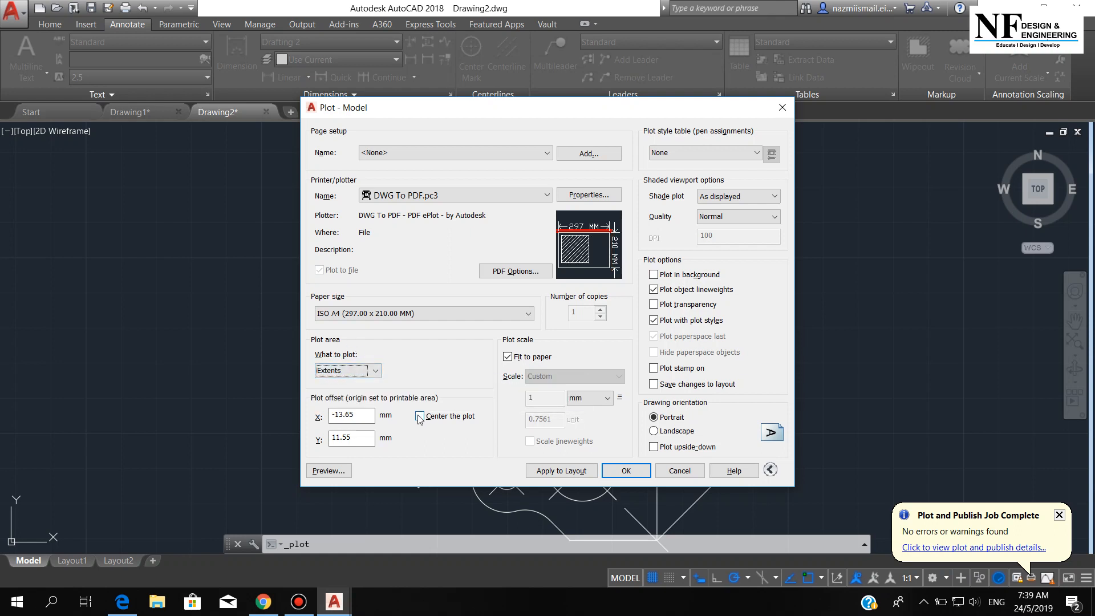
{"action": "left_click", "coordinate": [654, 431]}
- Preview the plot and send it on to PDF output
{"action": "left_click", "coordinate": [338, 471]}
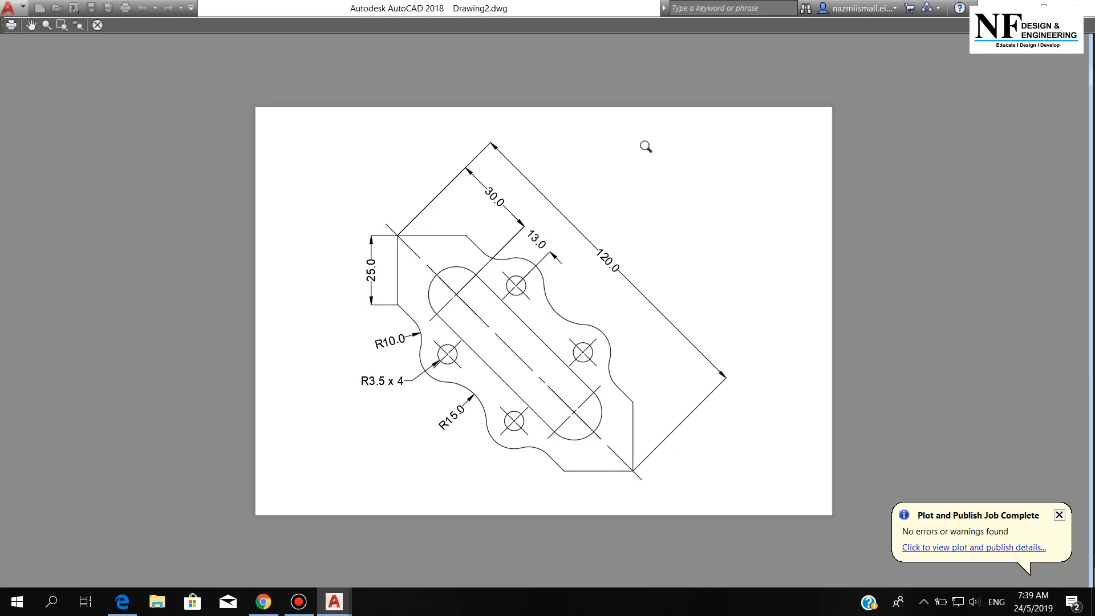
{"action": "left_click", "coordinate": [12, 25]}
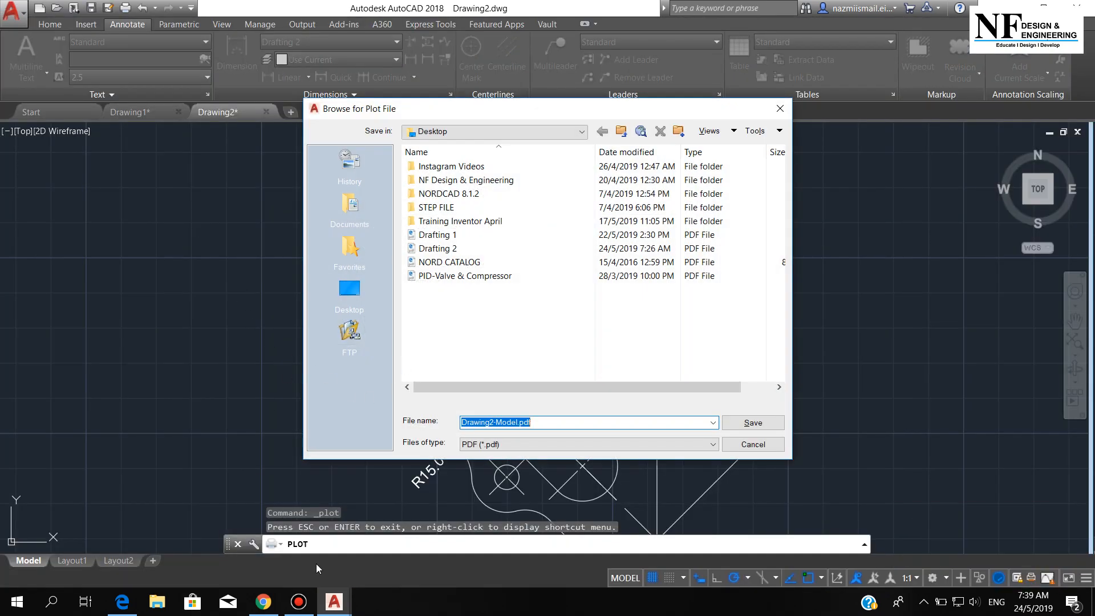
- Switch to Microsoft Edge and check the reference drawing in Drafting 2.pdf
{"action": "left_click", "coordinate": [122, 602]}
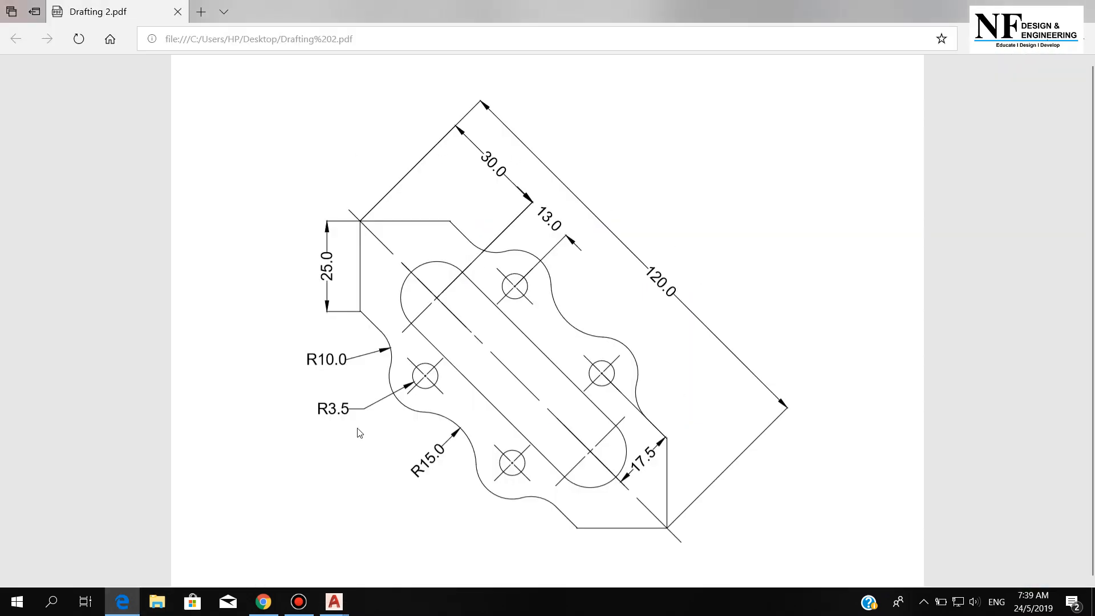